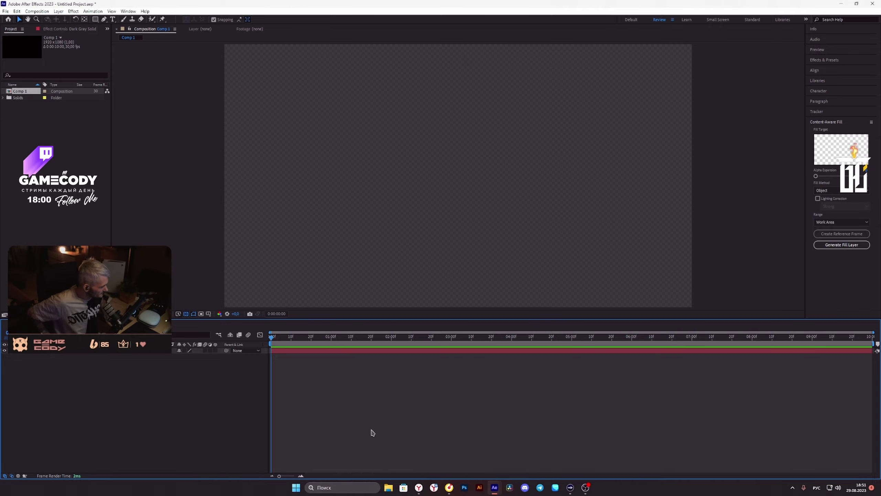
- Switch to the browser, open the Twitch creator dashboard and go to the management page for channel point rewards and challenges
click(420, 488)
click(467, 68)
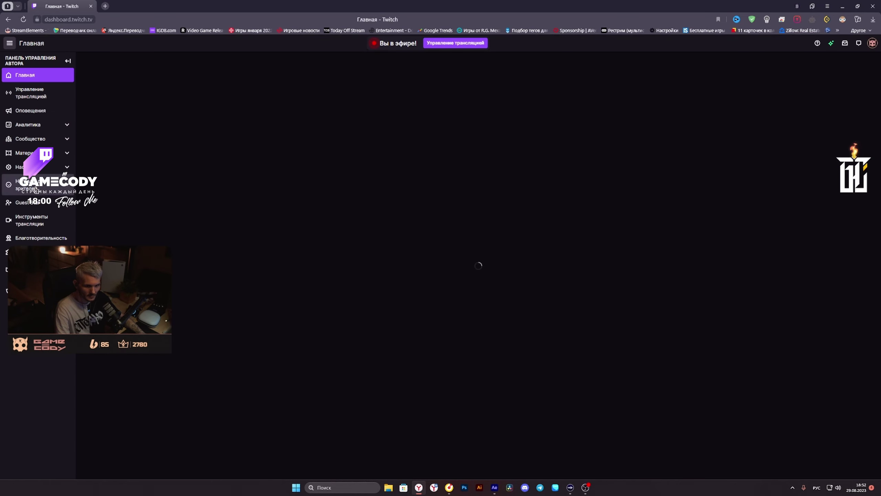
click(35, 190)
click(37, 207)
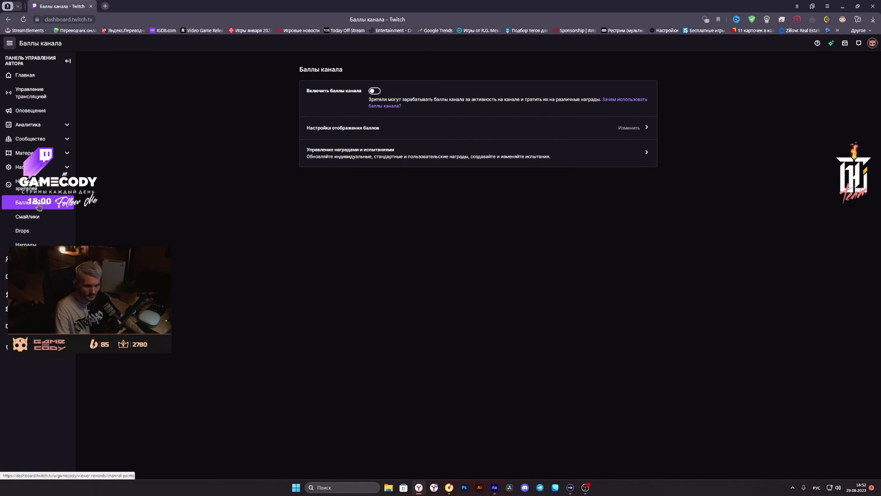
click(386, 166)
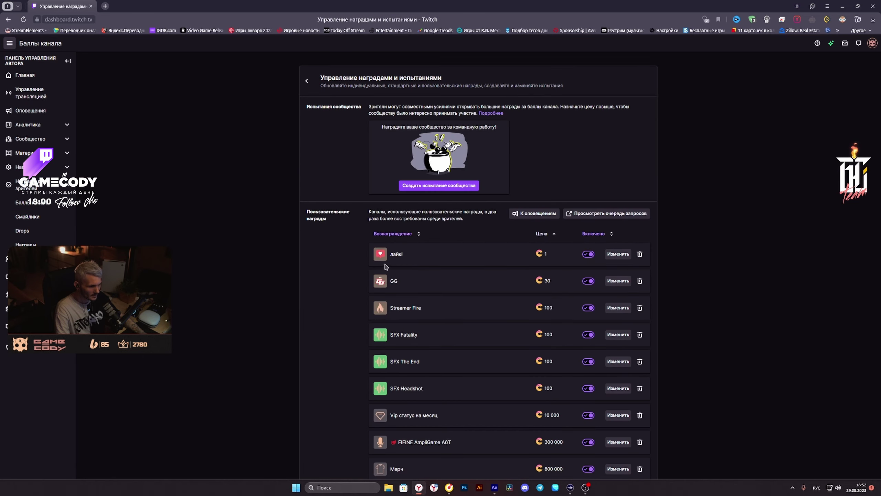
- Rename the custom reward that costs 1 point to "лайки!" and save it
click(617, 254)
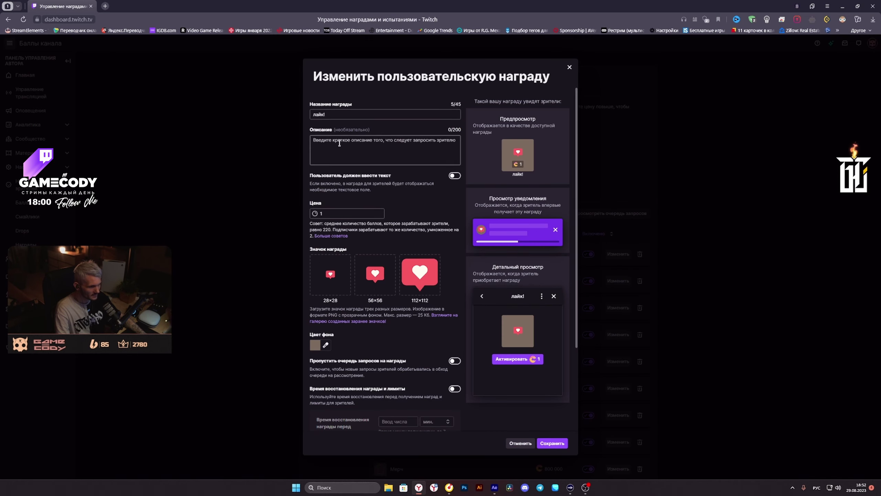
click(323, 116)
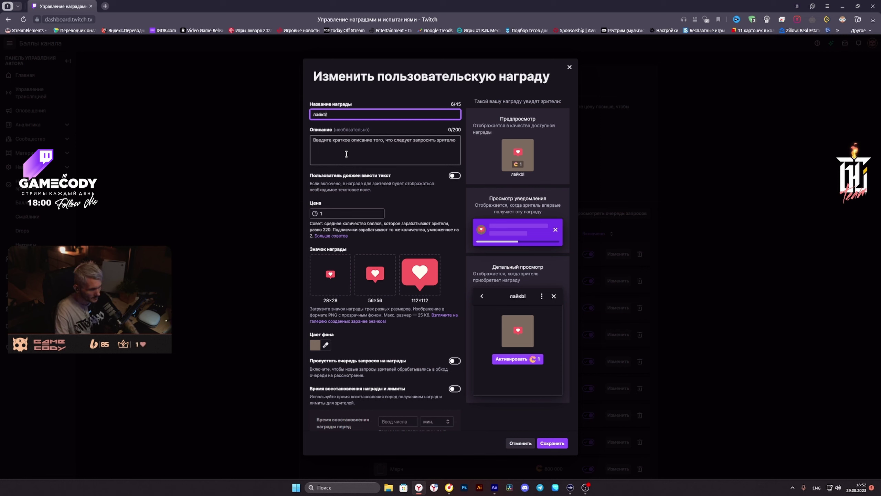
key(BackSpace)
key(alt+shift)
text(и)
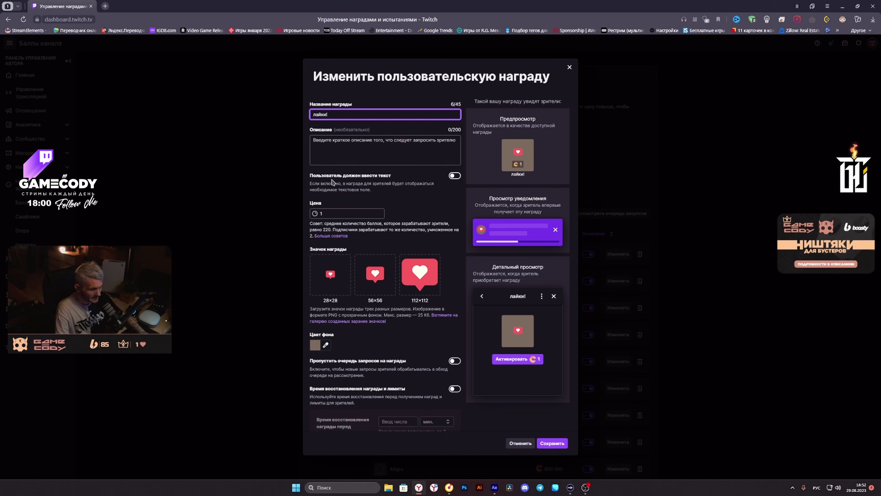
click(556, 445)
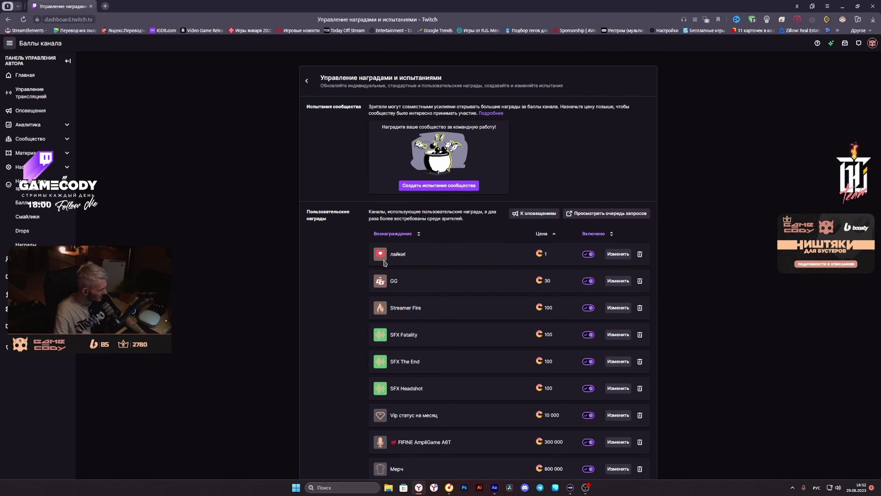
- Return to After Effects and add Рамка-Вебки-2023.png from the "стримы" folder to Comp 1 as a layer above the solid
click(843, 6)
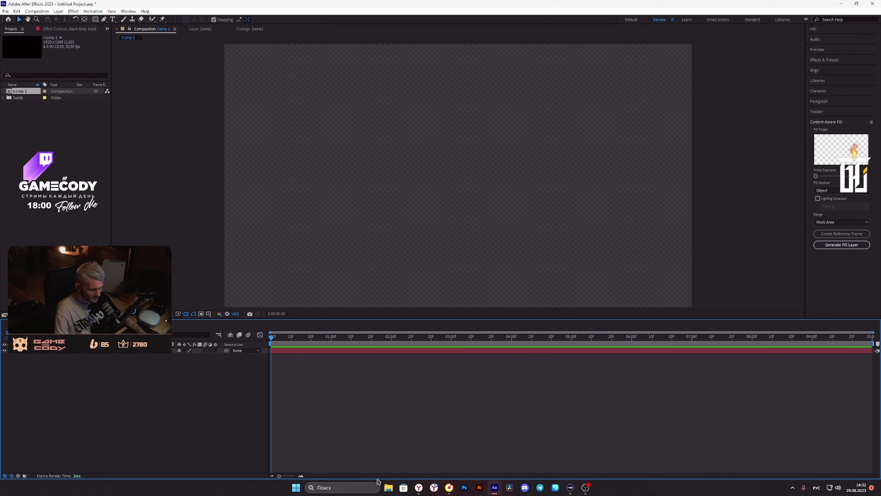
click(388, 488)
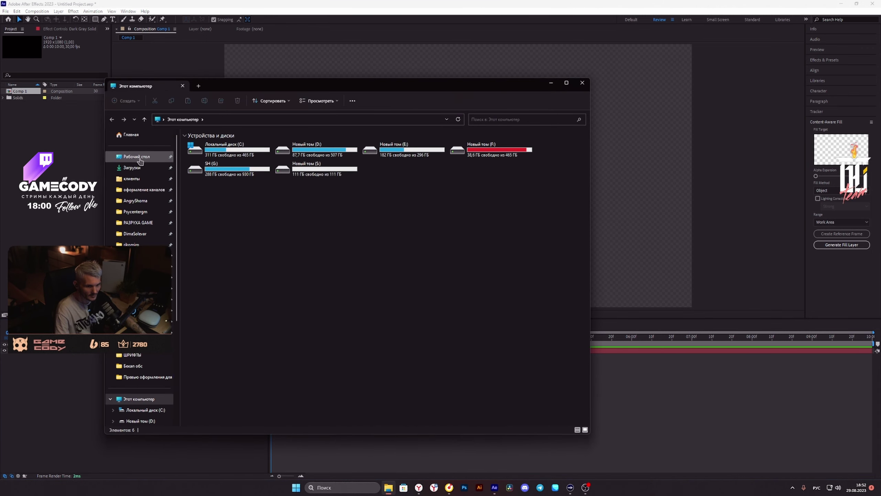
click(551, 83)
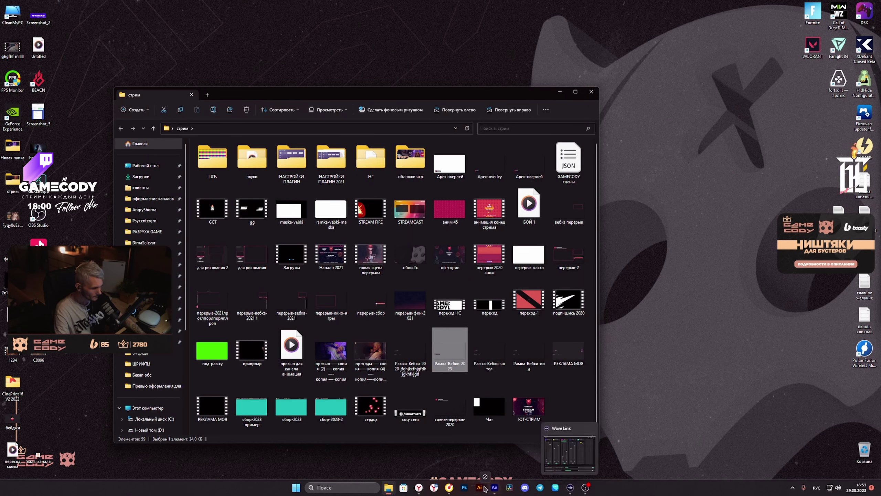
click(449, 487)
click(494, 487)
drag(494, 487, 180, 400)
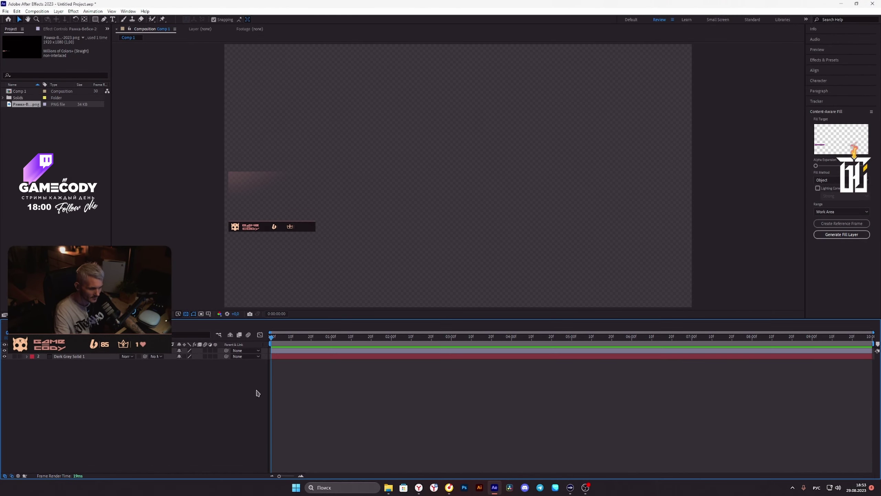
right_click(128, 378)
mouse_move(156, 382)
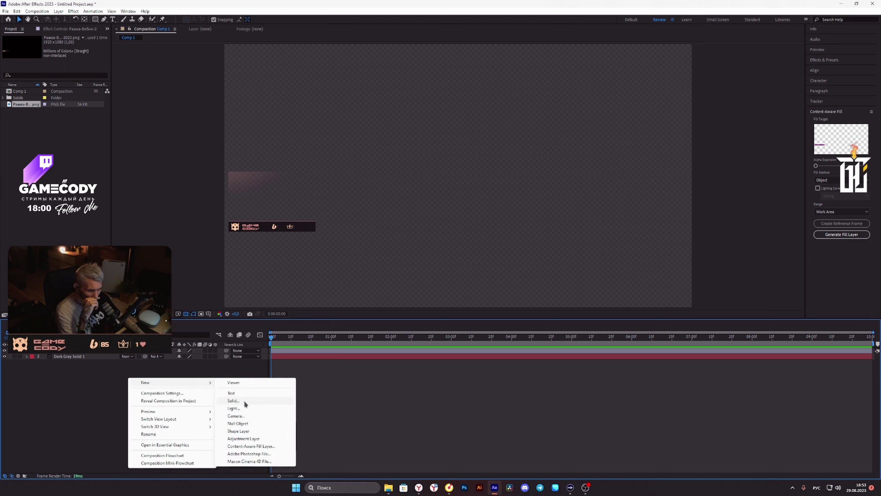
click(91, 399)
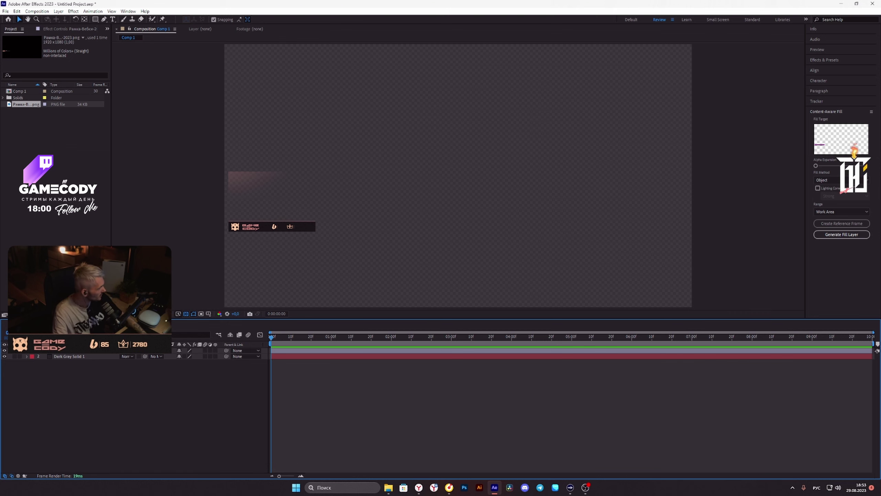
- Capture a full-screen screenshot of the stream overlays on a white background and save it to the desktop
key(alt+Tab)
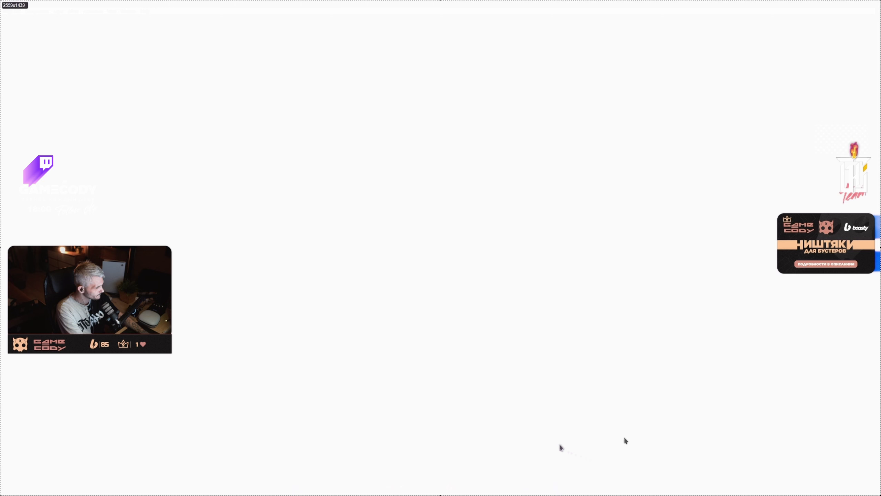
key(ctrl+s)
click(36, 52)
click(184, 137)
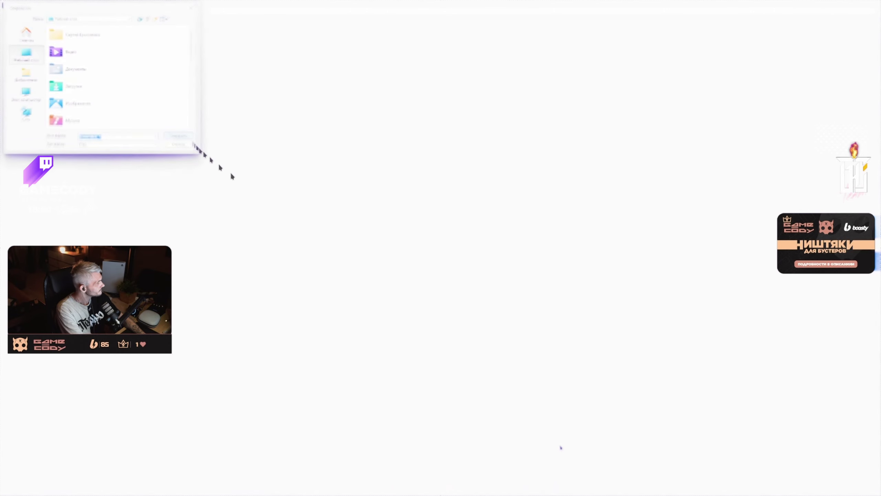
key(Return)
- Add Screenshot_1.png from the desktop to Comp 1 as the top layer and maximize After Effects again
right_click(645, 282)
click(662, 321)
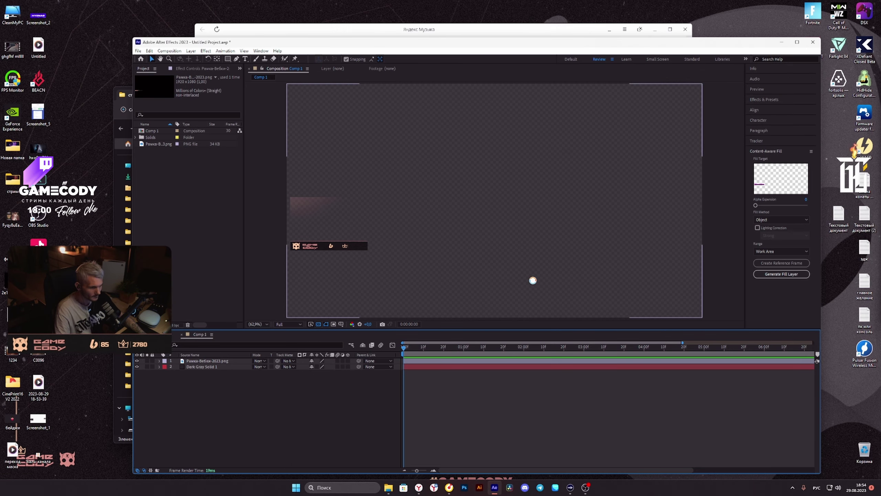
drag(499, 305, 496, 300)
click(800, 43)
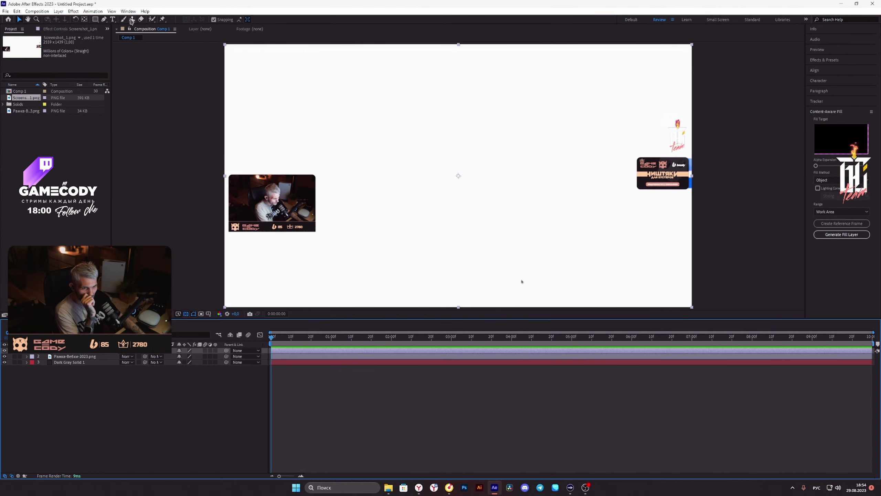
- Draw a rectangular mask on the Screenshot_1.png layer around the webcam frame and collapse the layer's properties
click(95, 19)
drag(226, 173, 320, 235)
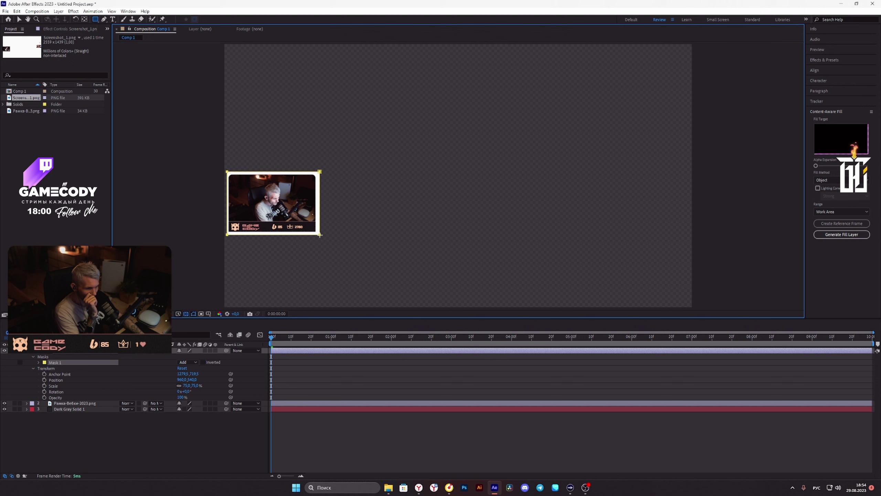
click(213, 466)
click(28, 350)
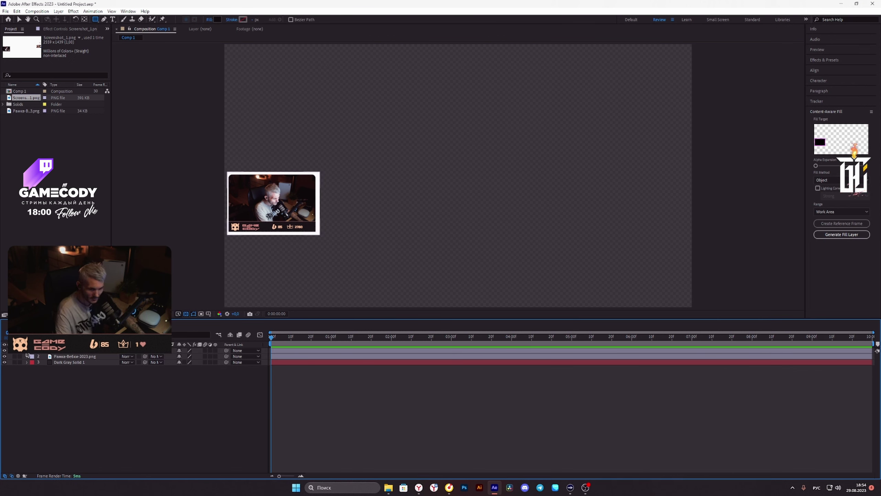
- Lock the Screenshot_1.png and Рамка-Вебки-2023.png layers
click(66, 350)
click(61, 357)
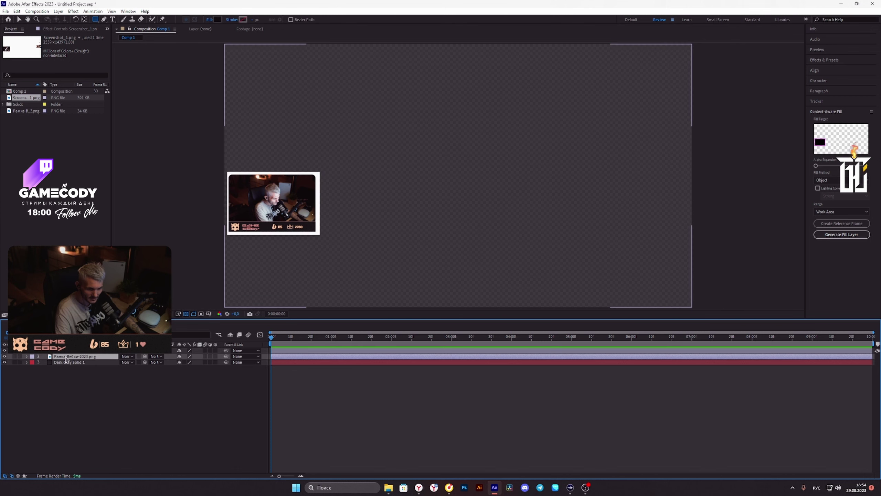
click(20, 356)
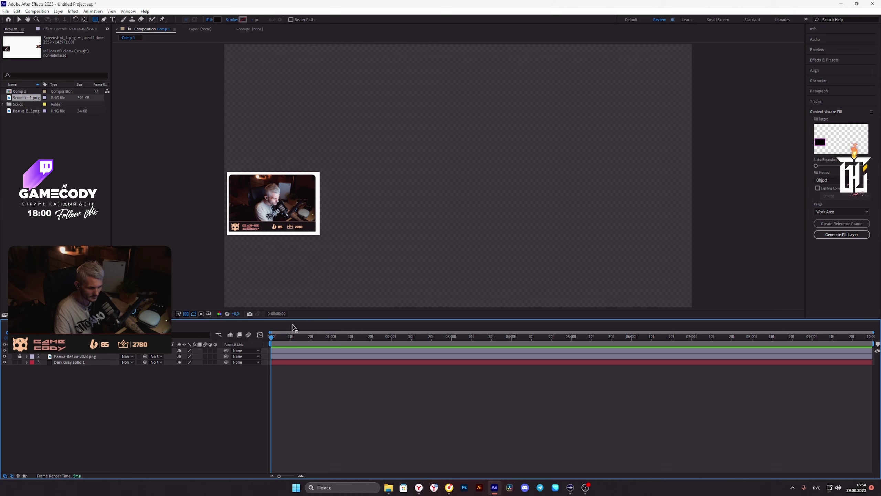
- Switch to the browser and open the Flaticon website in a new tab
click(419, 487)
click(103, 7)
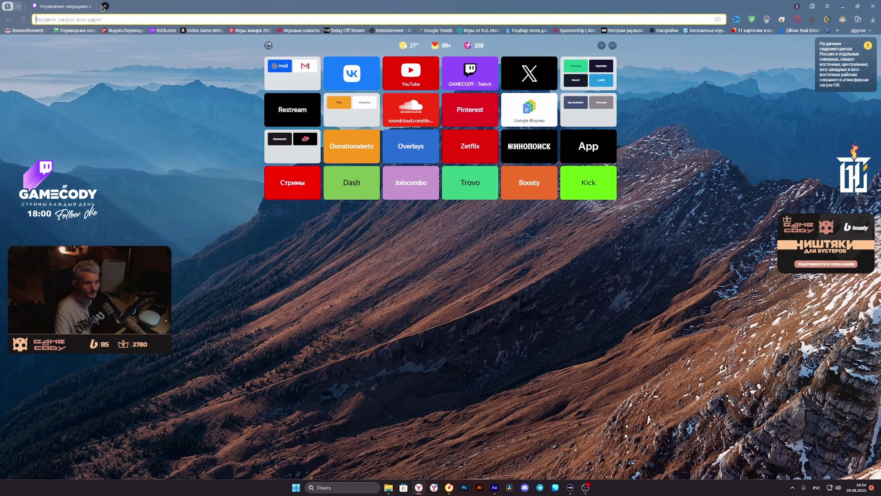
click(134, 20)
text(адфе)
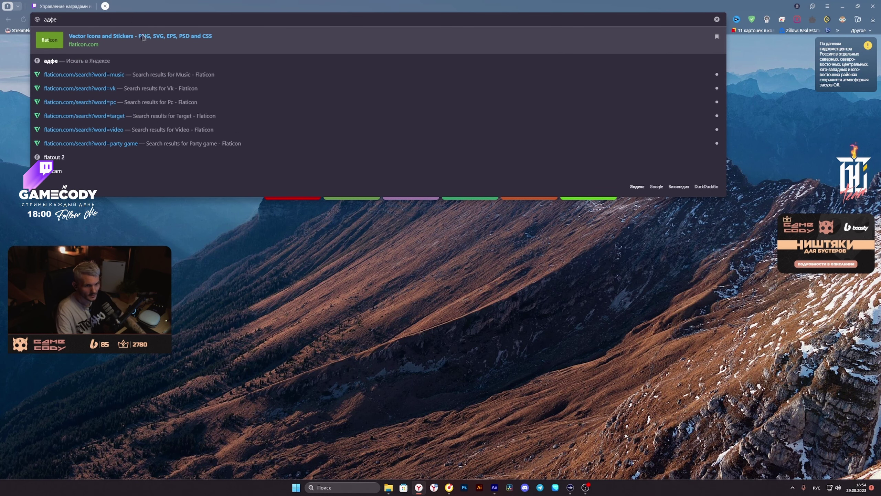
click(143, 37)
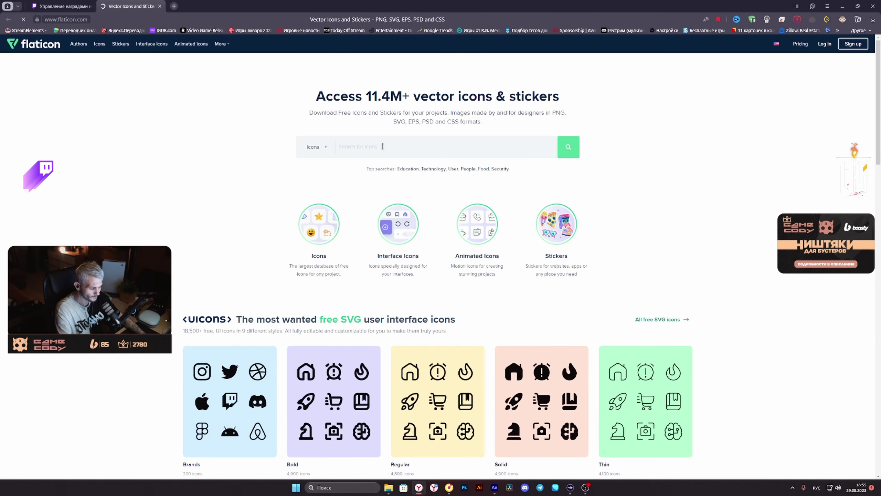
- Search Flaticon for "heart" and download the red gradient "Love" icon as a PNG
click(382, 147)
text(р)
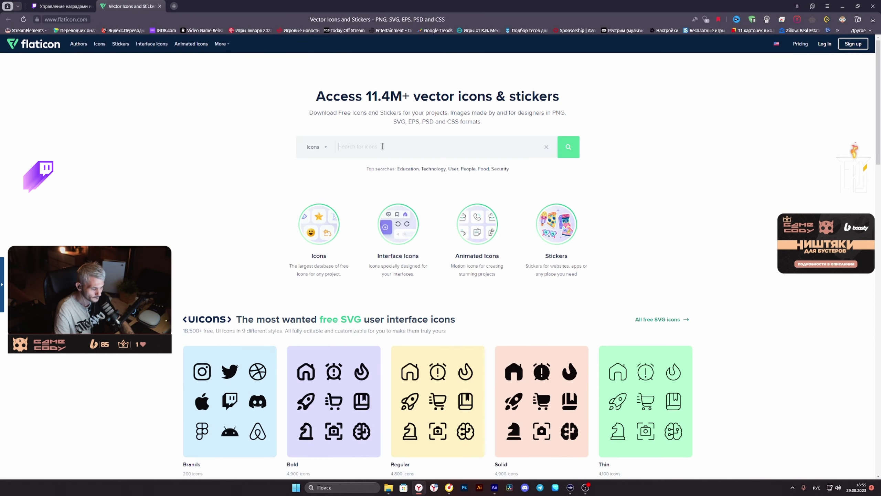
text(eart)
key(Return)
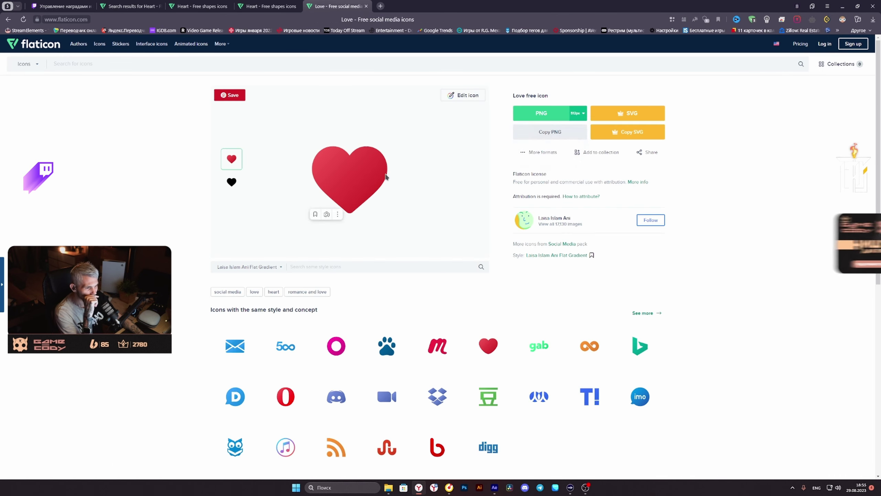
click(536, 113)
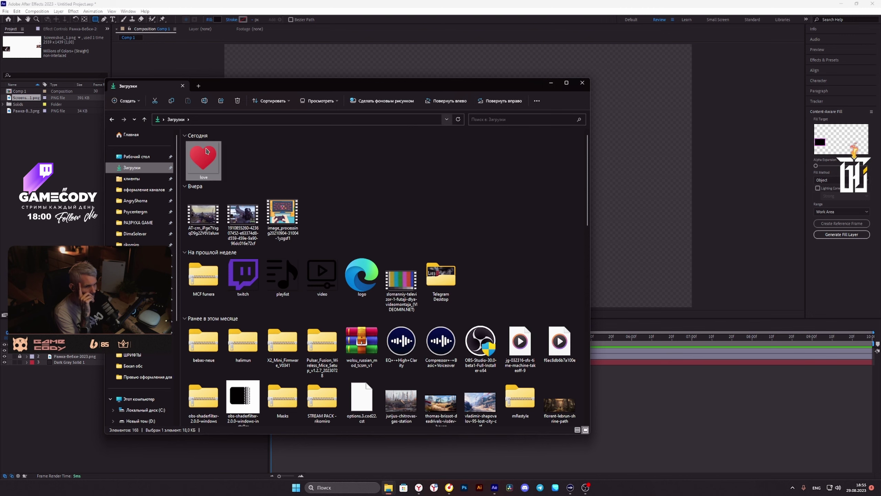
- Add love.png from the downloads folder to the After Effects composition and shrink the heart to a small icon
drag(202, 154, 65, 405)
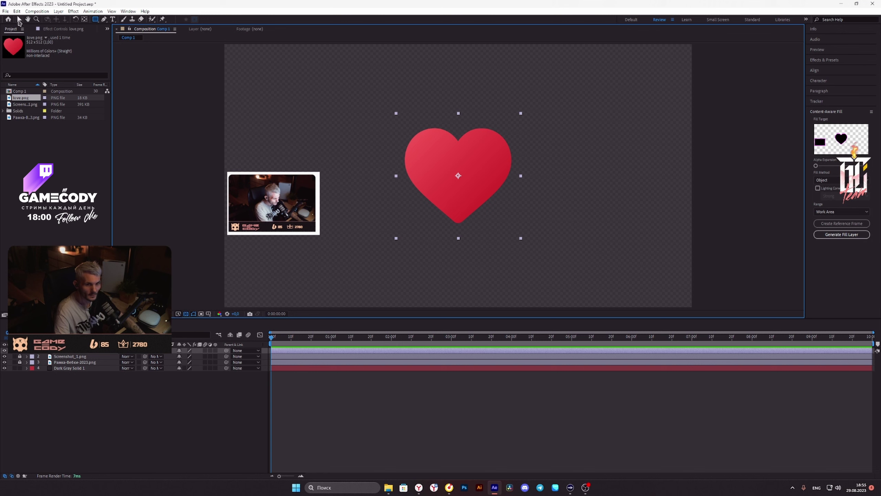
click(19, 19)
drag(520, 178, 473, 175)
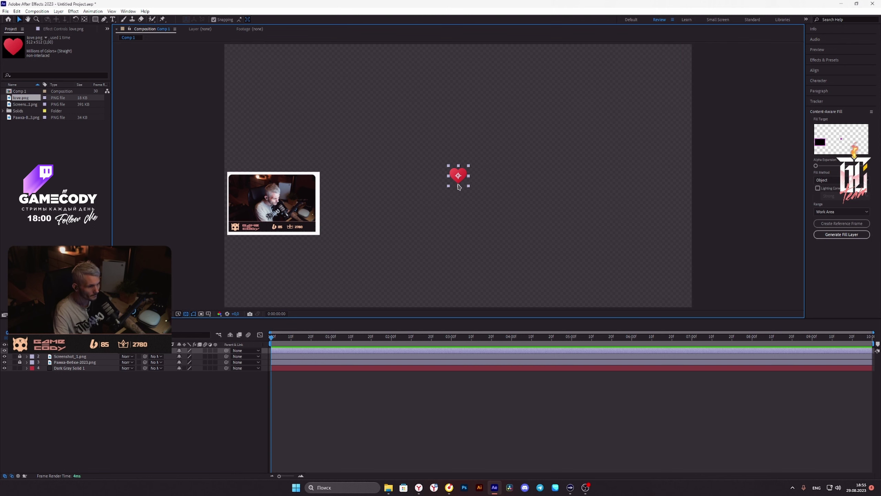
- Place the heart inside the upper-right corner of the webcam picture
drag(458, 175, 308, 162)
scroll(301, 189, up, 3)
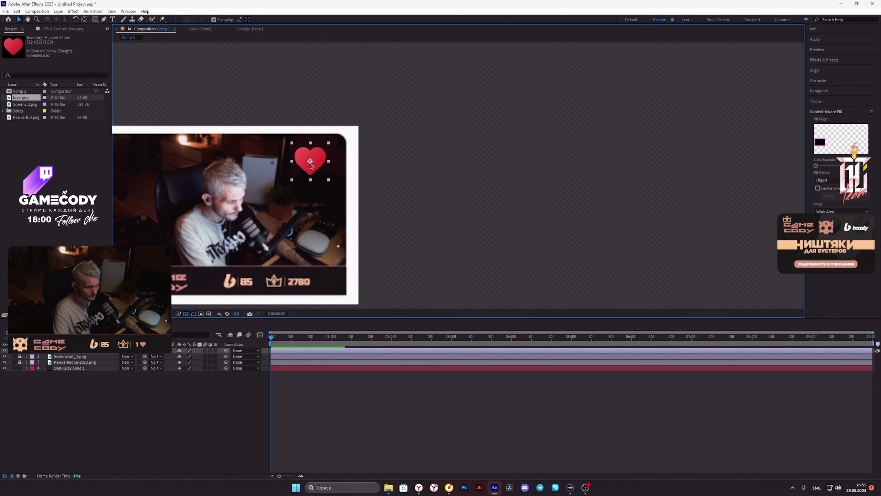
scroll(346, 178, down, 2)
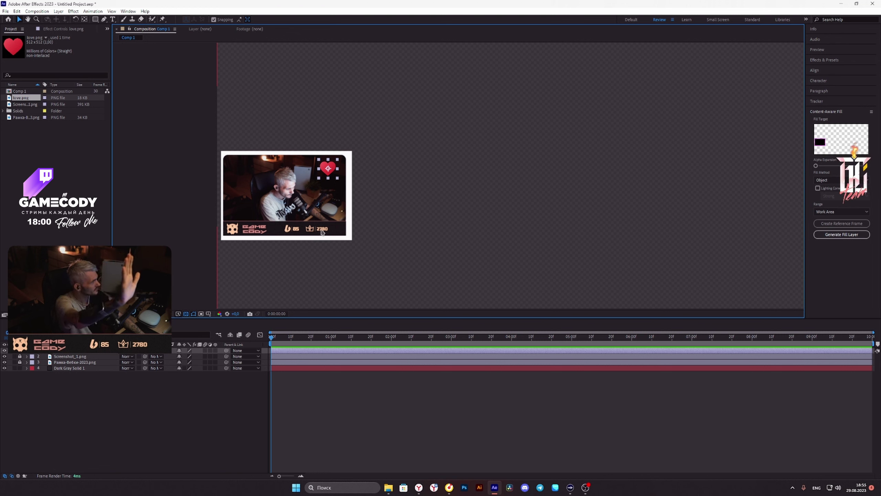
drag(329, 169, 331, 169)
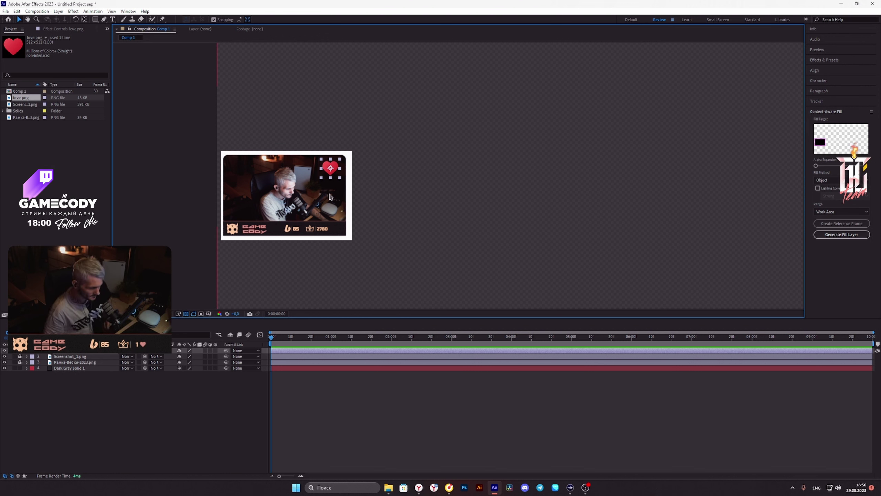
- Keyframe the heart's Position at frame 14, and at frame 0 move it straight down onto the frame's bottom bar, Y 757.4
click(26, 350)
click(300, 340)
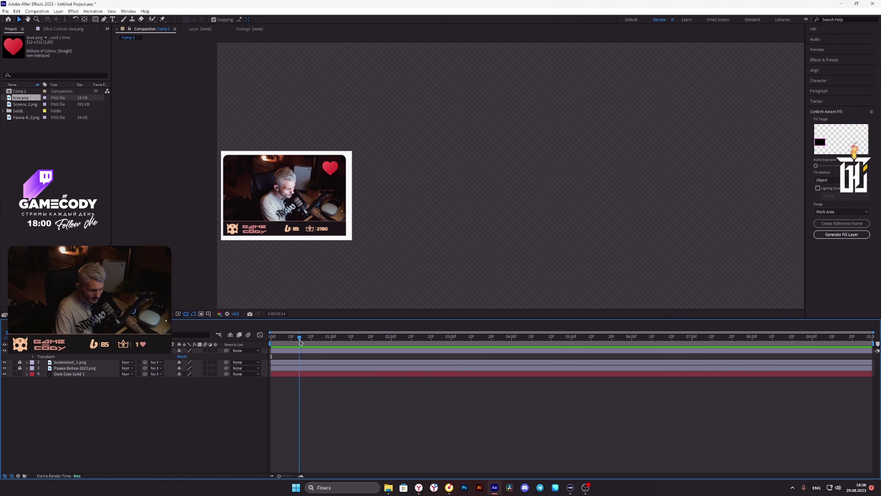
click(33, 356)
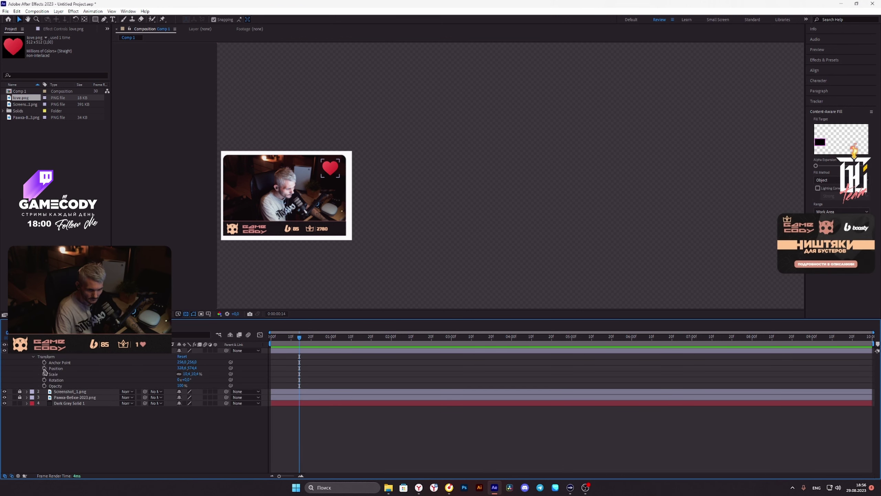
click(44, 368)
key(Home)
drag(190, 372, 247, 376)
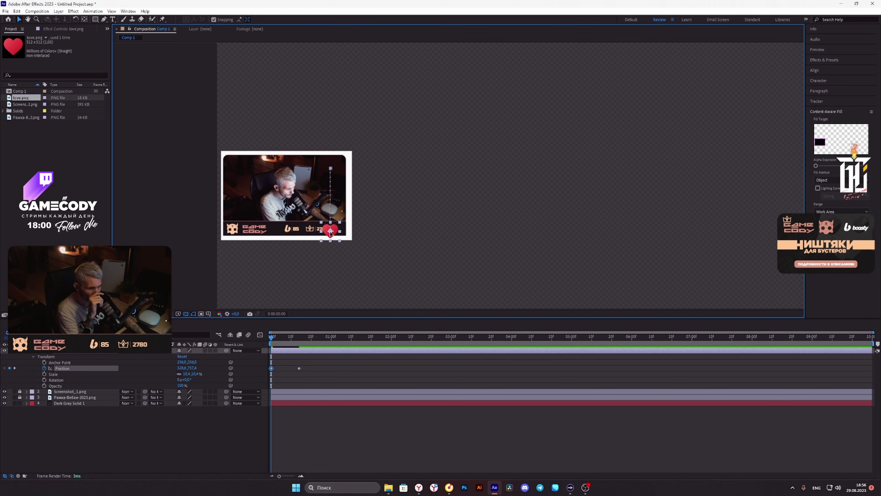
- At frame 0 move the heart onto the bottom bar's GAME CODY text and bend its motion path into a curve from the upper endpoint
drag(331, 233, 268, 228)
click(331, 170)
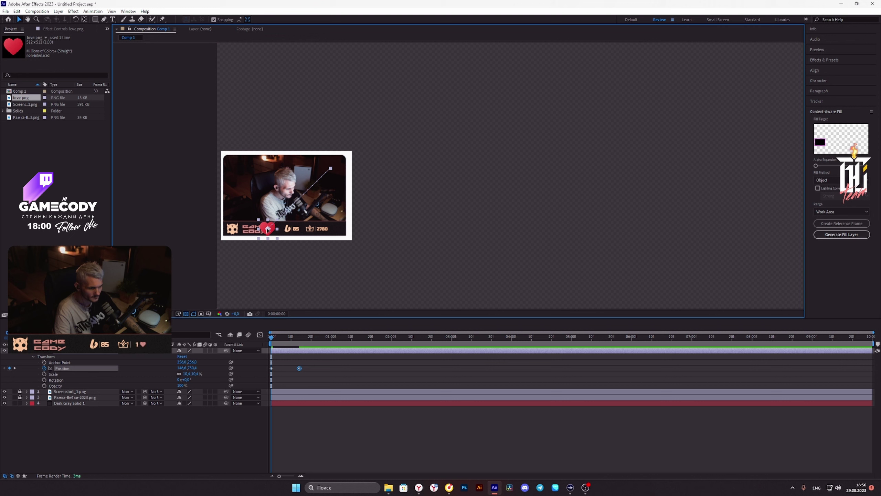
drag(268, 229, 270, 228)
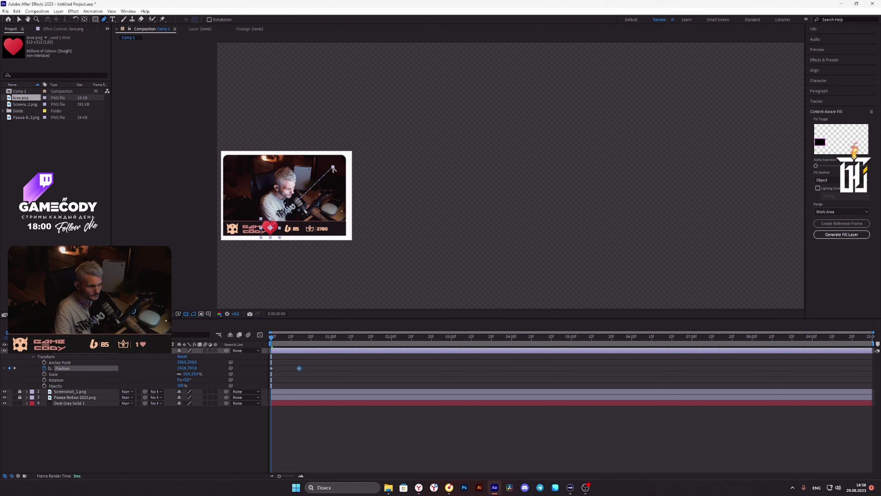
drag(333, 168, 336, 226)
click(270, 338)
key(space)
key(space)
- Easy-ease both Position keyframes, reshape their speed graph into a sharp central peak, and preview the motion
drag(274, 339, 270, 338)
drag(310, 363, 270, 374)
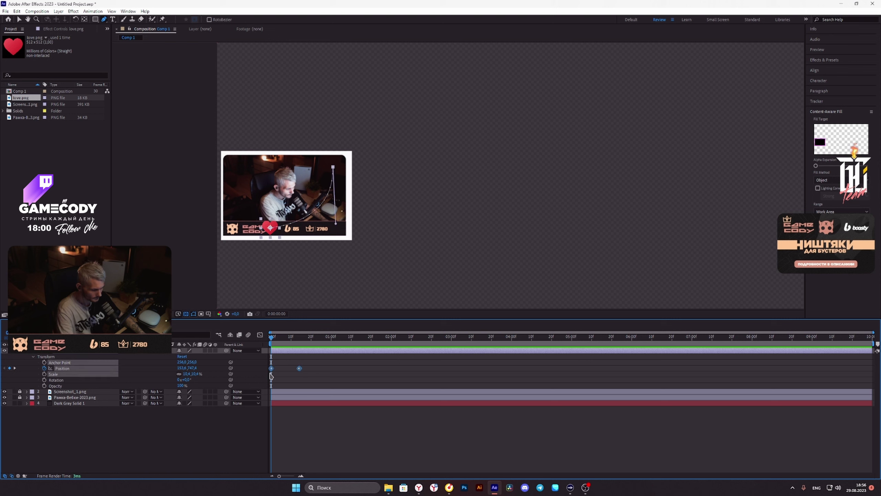
key(shift+F3)
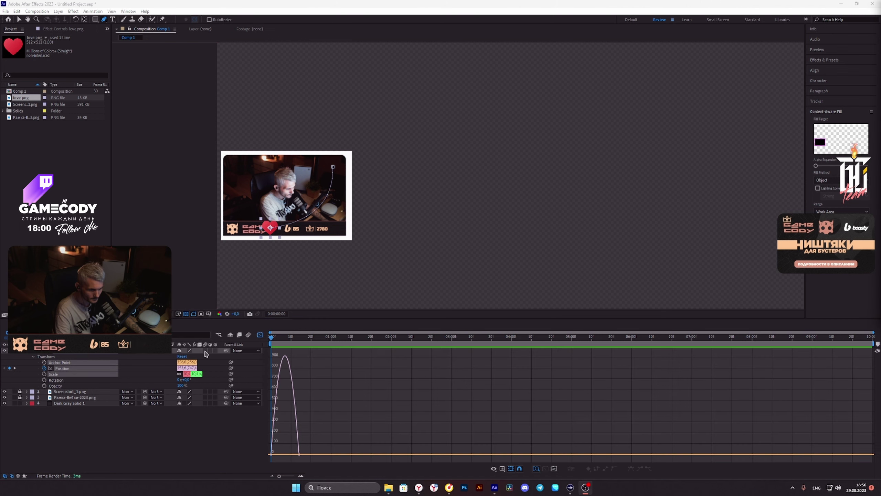
key(v)
click(271, 454)
drag(276, 454, 288, 455)
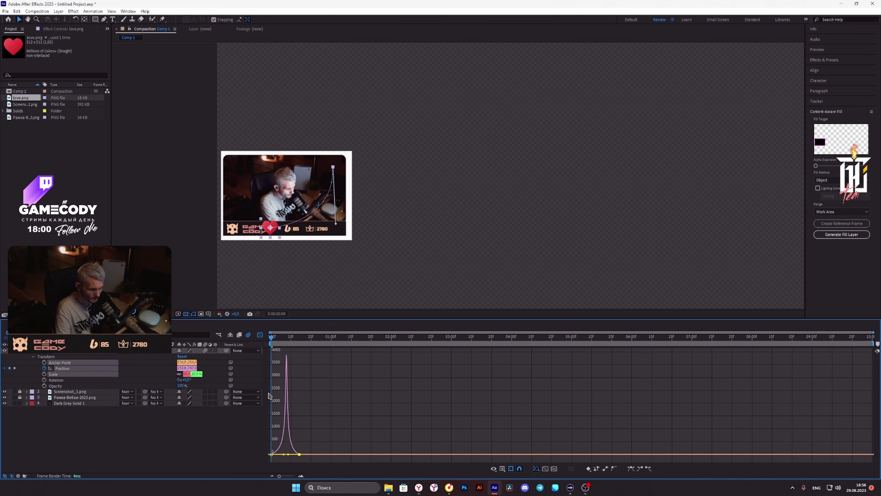
click(259, 334)
mouse_move(273, 336)
mouse_down()
mouse_move(288, 345)
mouse_move(268, 346)
mouse_move(264, 340)
mouse_move(290, 339)
mouse_up()
key(space)
key(space)
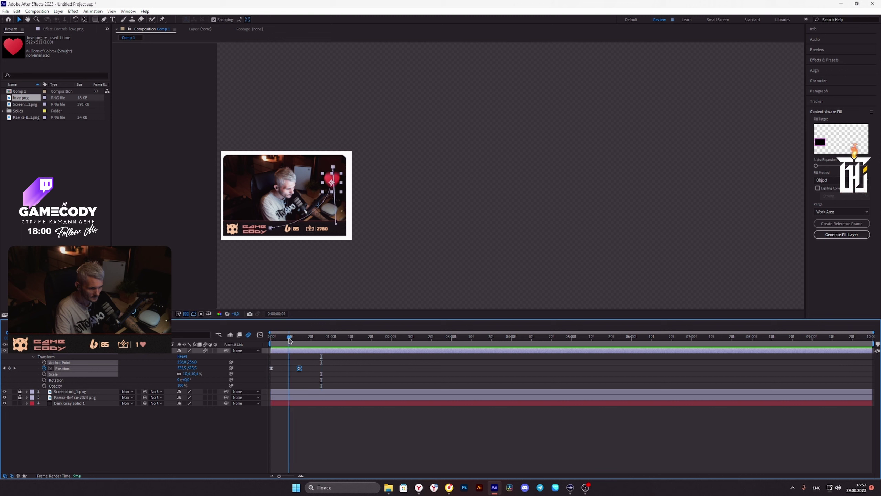
- Move the heart's end Position keyframe to frame 20 and preview the slower rise
click(311, 341)
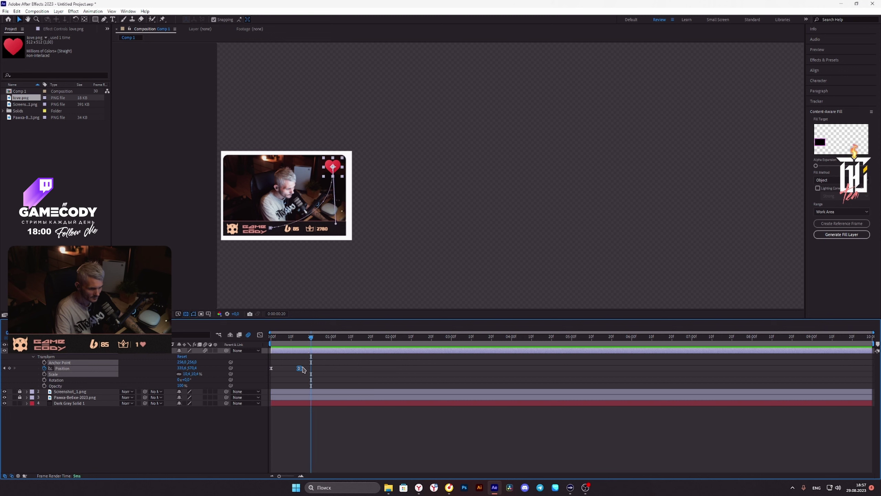
drag(303, 369, 311, 370)
drag(275, 340, 264, 341)
key(space)
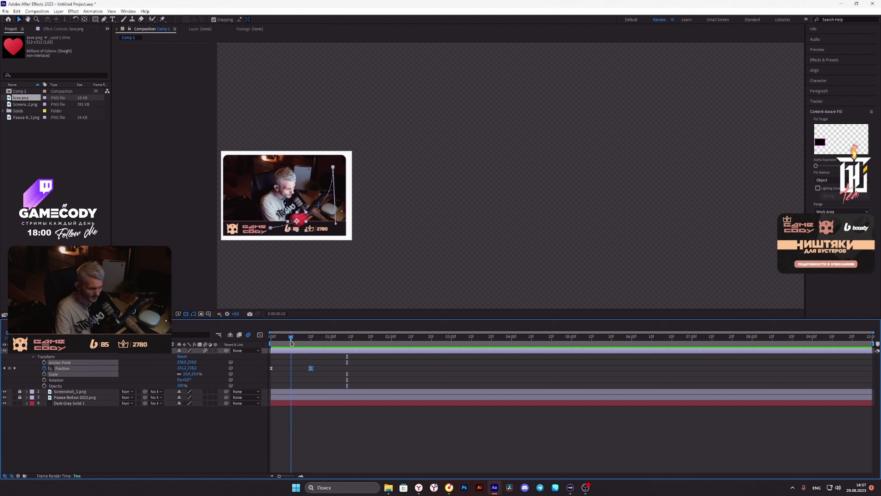
- At frame 0 nudge the heart slightly down and left on the bottom bar, and preview the motion
click(288, 342)
drag(289, 342, 271, 341)
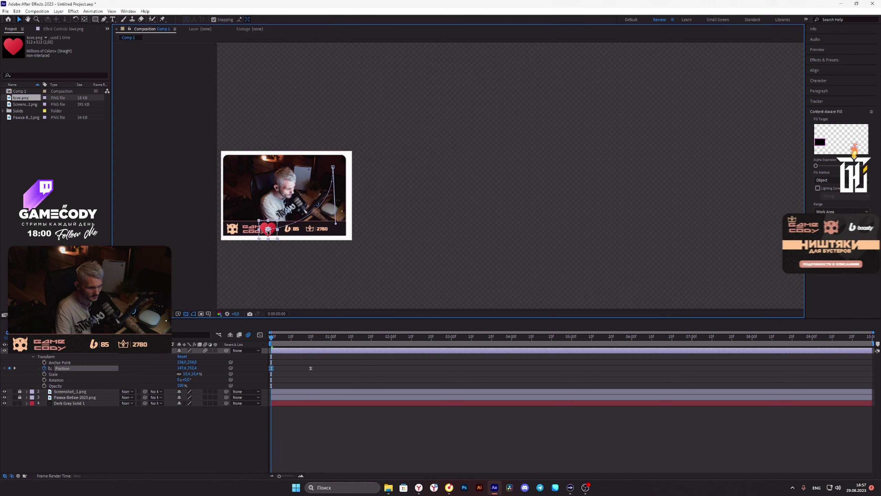
drag(271, 231, 267, 233)
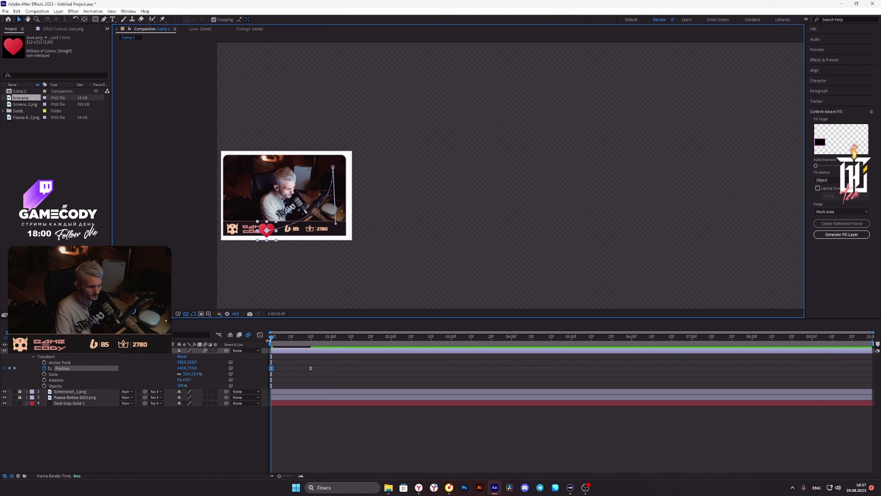
key(space)
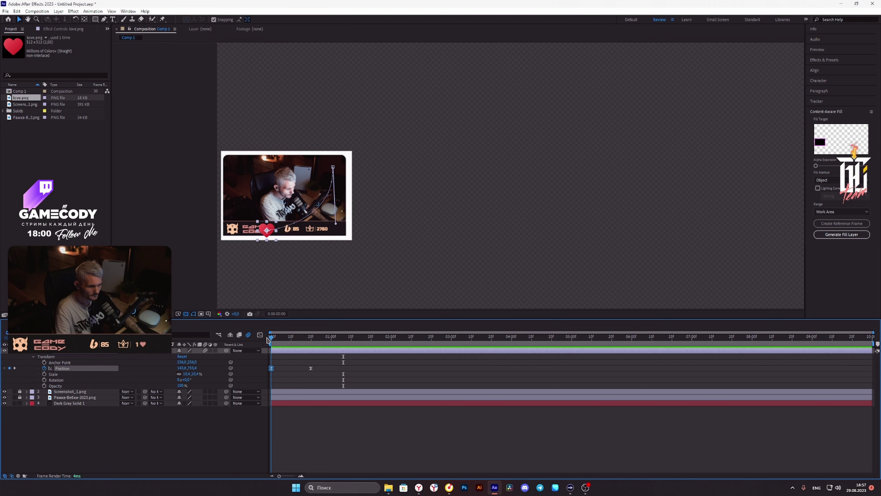
- Enable Rotation keyframes for the heart and set its Rotation to 75° at frame 0
mouse_move(268, 339)
mouse_down()
mouse_move(293, 344)
mouse_move(270, 339)
mouse_up()
key(alt+shift+r)
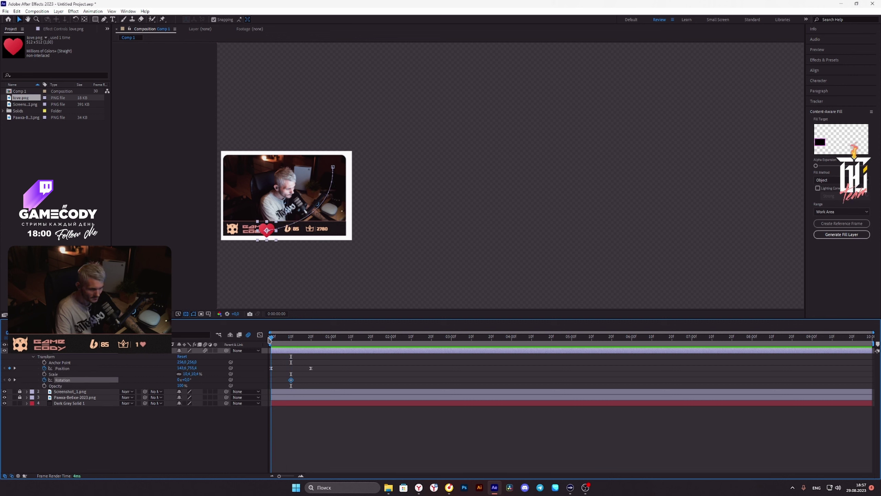
drag(185, 379, 190, 379)
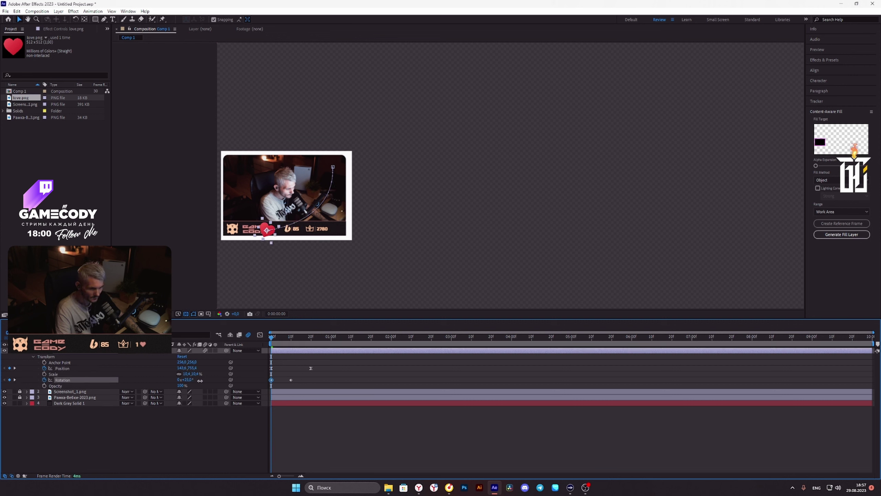
click(275, 339)
click(274, 338)
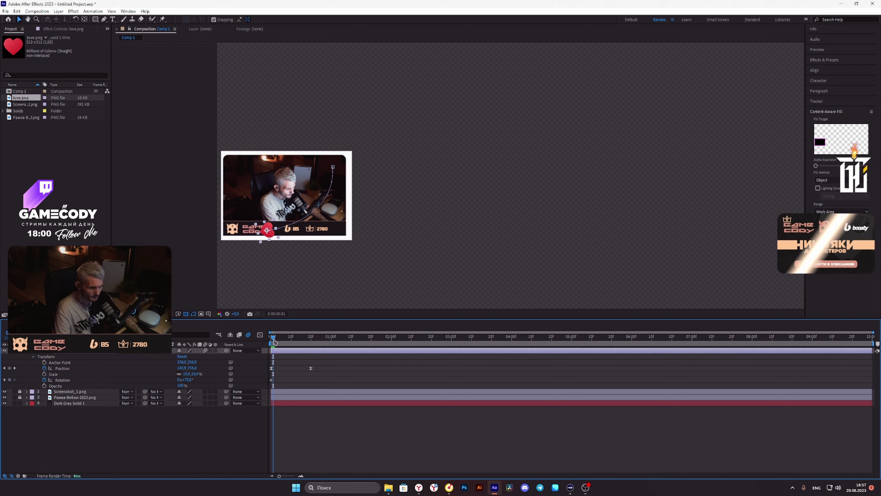
- Keyframe the heart's Rotation at about 48° at frame 11, 12° at frame 13 and 0° at frame 18
drag(273, 338, 283, 343)
drag(288, 346, 293, 346)
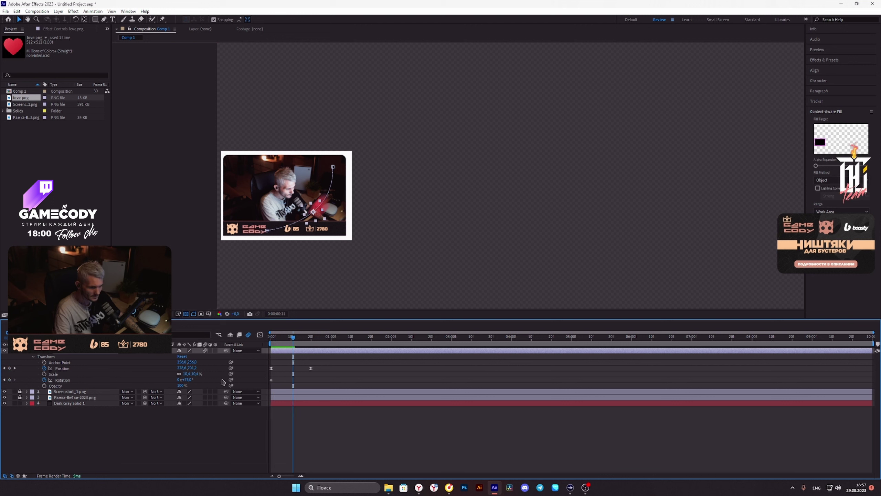
drag(187, 380, 182, 379)
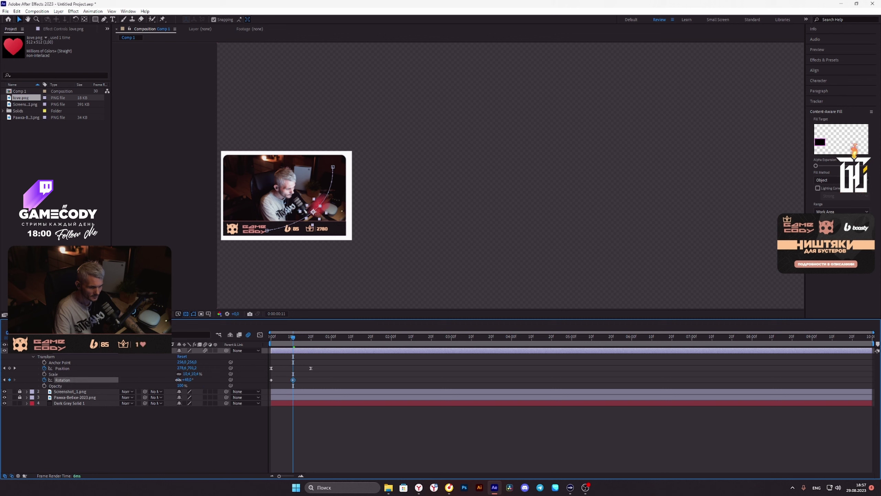
drag(294, 337, 297, 338)
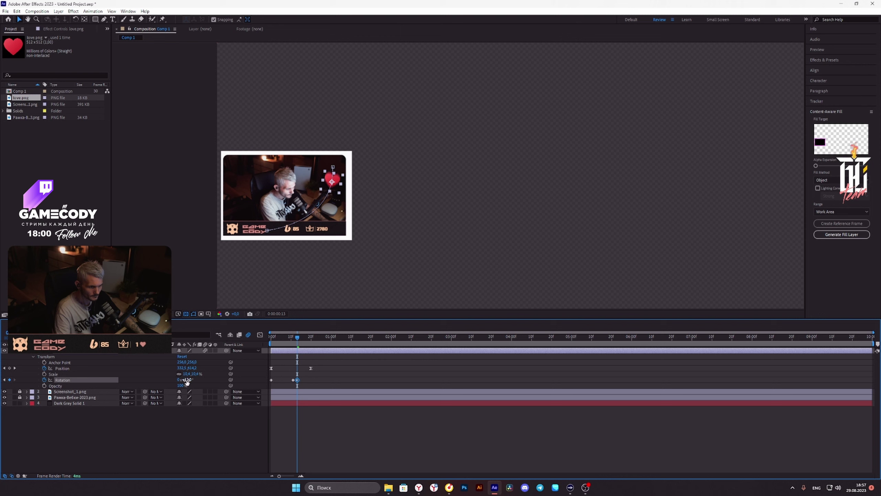
drag(298, 341, 308, 342)
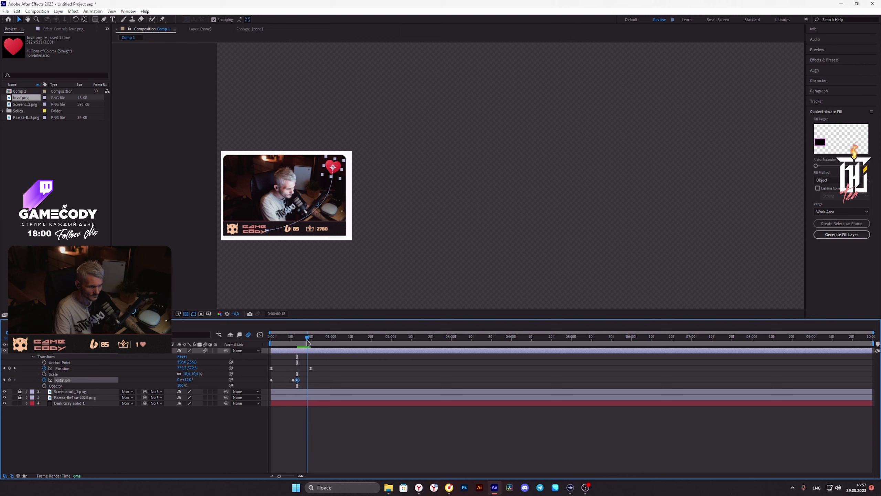
click(187, 379)
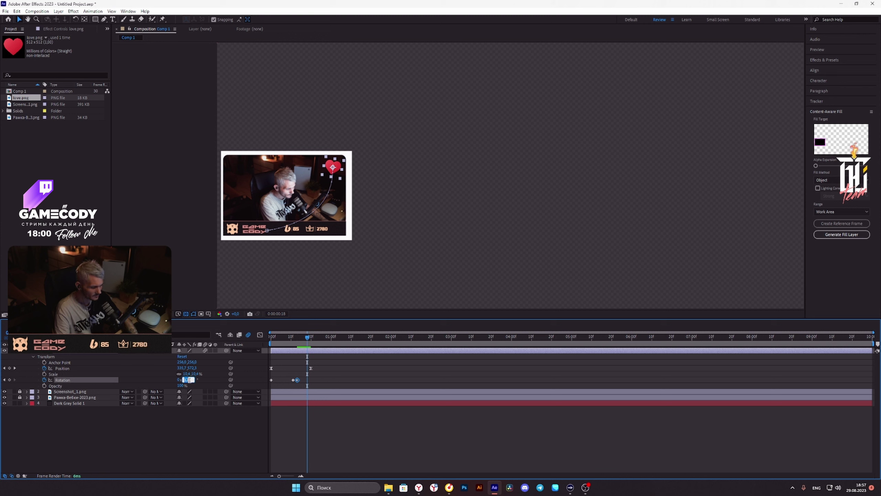
key(Return)
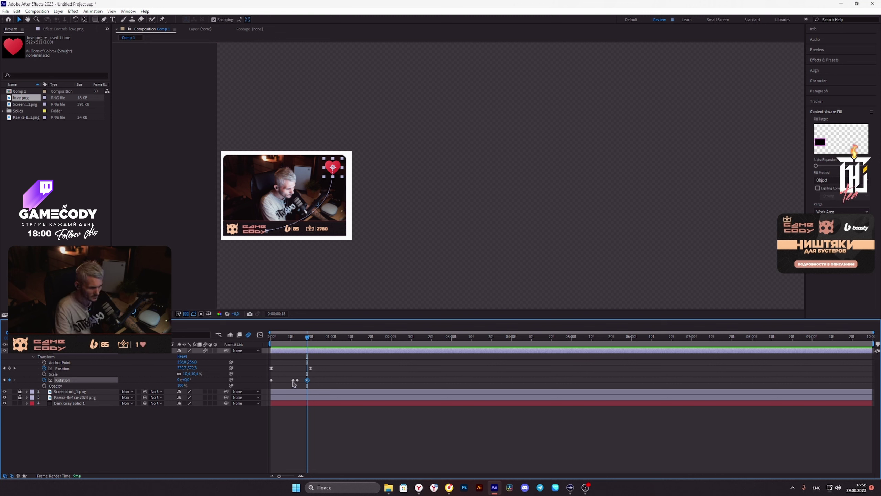
- Play the heart's animation from the start several times to check the rotation along the curved path
key(space)
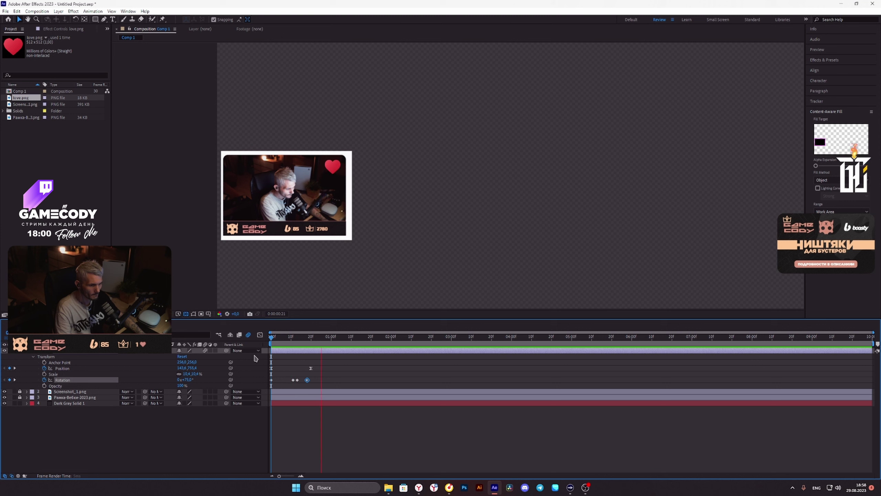
drag(283, 338, 270, 340)
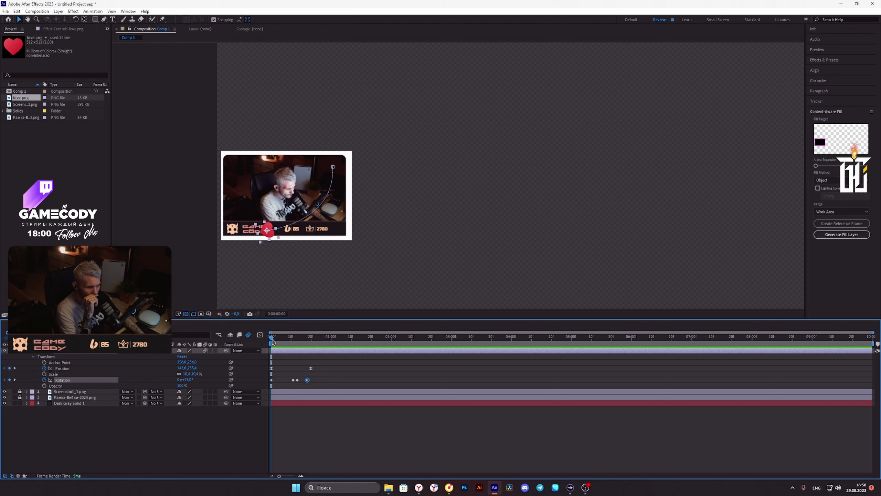
key(space)
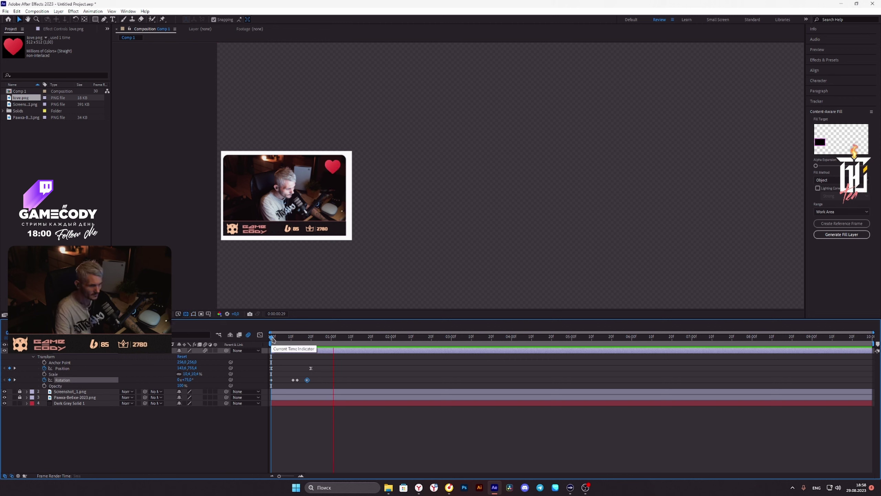
key(space)
drag(282, 338, 259, 338)
key(space)
key(space)
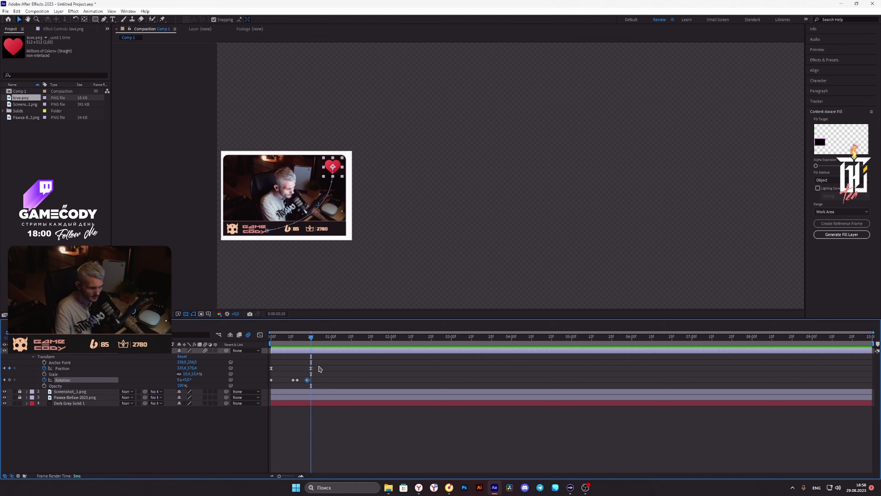
- Add a Scale keyframe to the heart at frame 20, and at 1:00 enlarge it to about 21.4%
drag(312, 339, 321, 341)
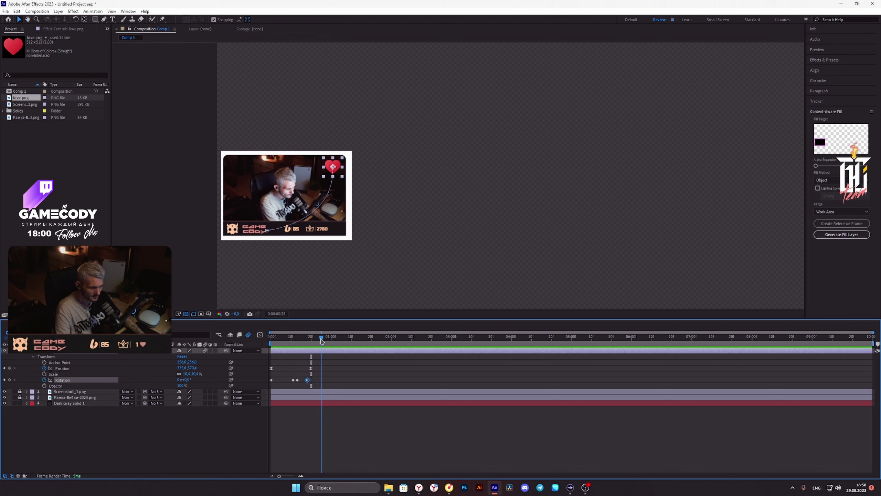
click(9, 368)
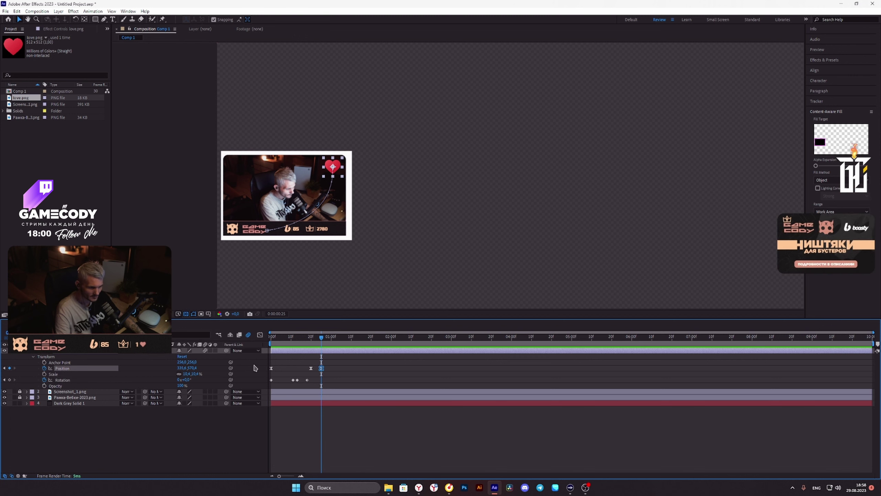
click(311, 340)
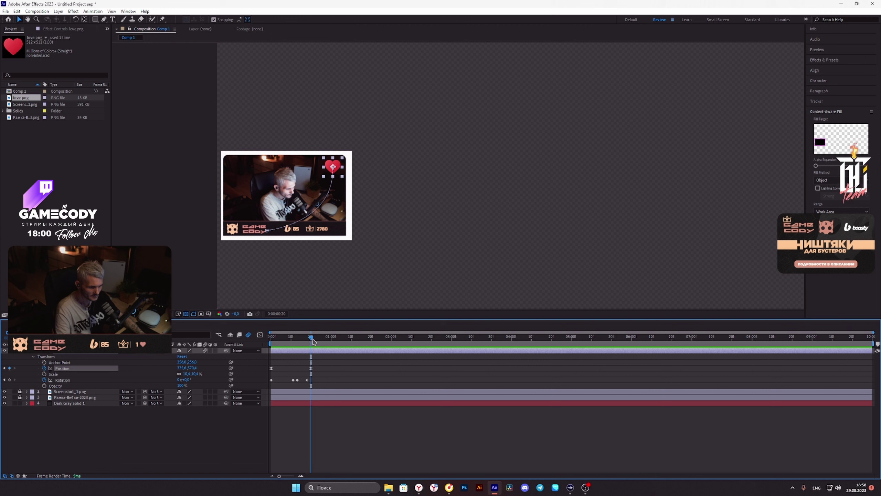
click(44, 374)
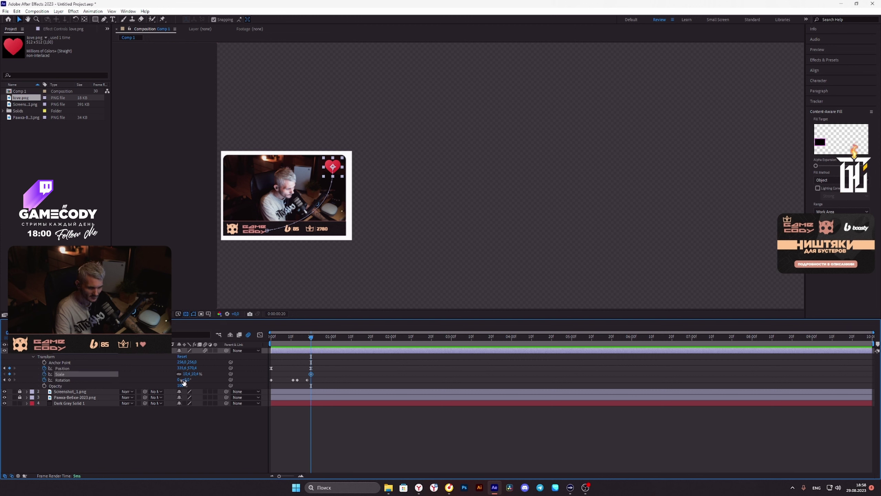
click(331, 342)
drag(186, 373, 191, 374)
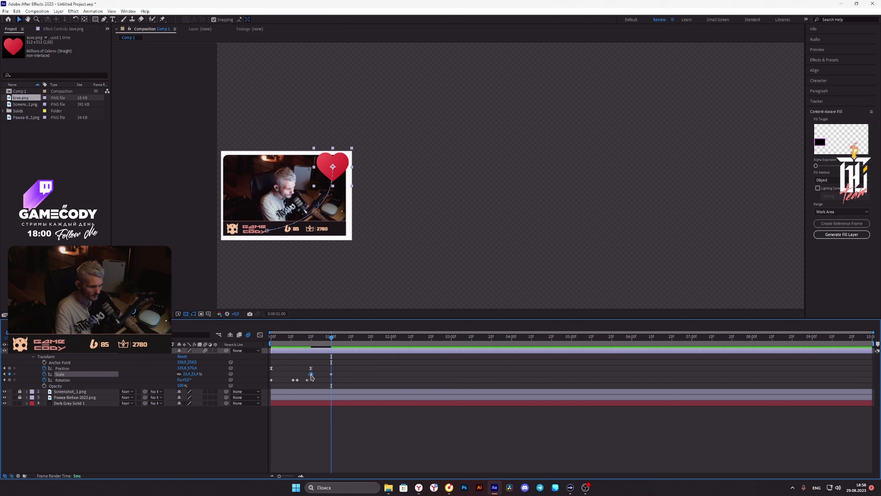
- Copy the first Scale keyframe to 1:10 and apply Easy Ease to all three Scale keyframes
click(352, 338)
key(ctrl+v)
drag(360, 371, 307, 371)
key(F9)
- Adjust the Scale keyframes' speed graph for a snappier pulse and preview the animation
click(259, 335)
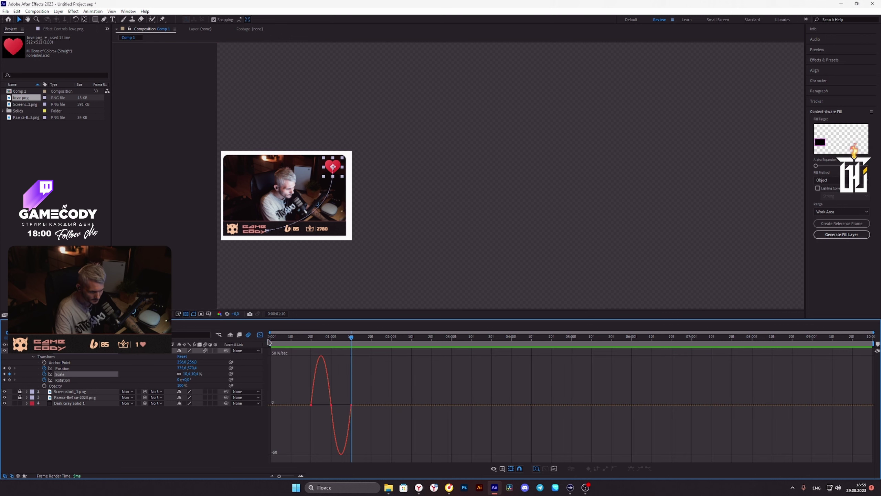
click(312, 405)
drag(317, 405, 343, 421)
click(332, 420)
click(259, 335)
key(space)
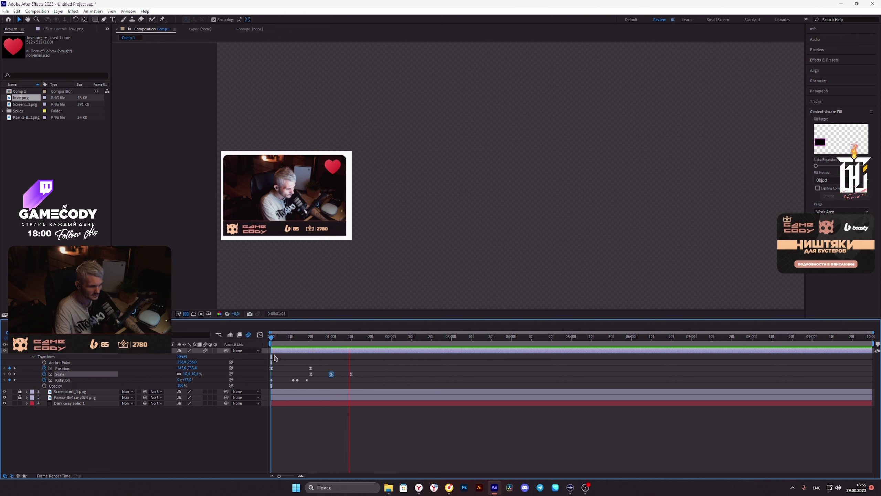
key(space)
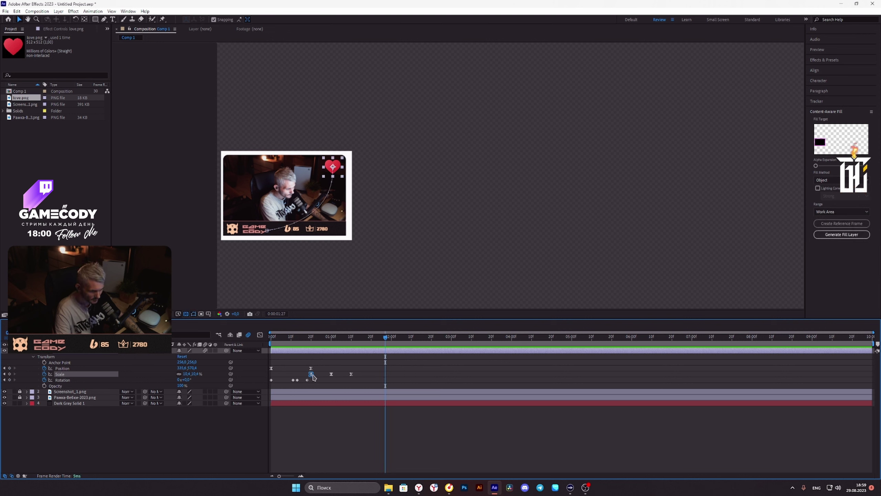
- Readjust the speed curve between the first and middle Scale keyframes and replay the animation
click(260, 335)
drag(319, 398, 305, 381)
click(260, 335)
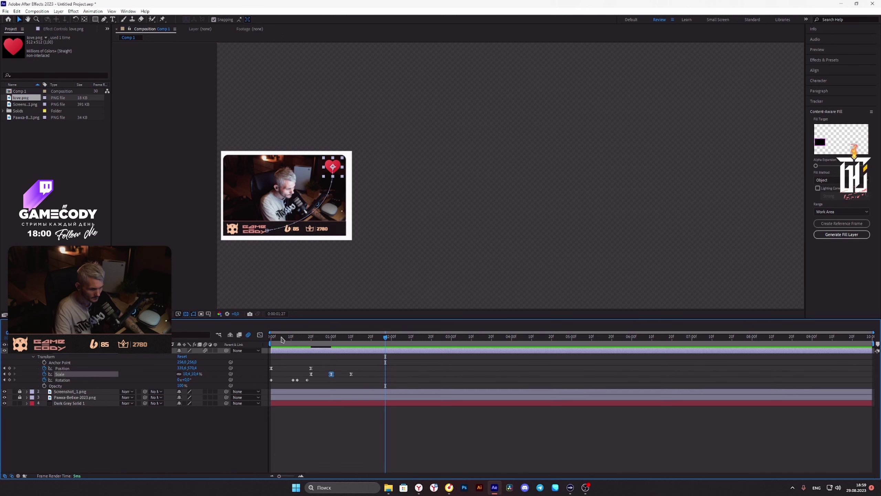
key(space)
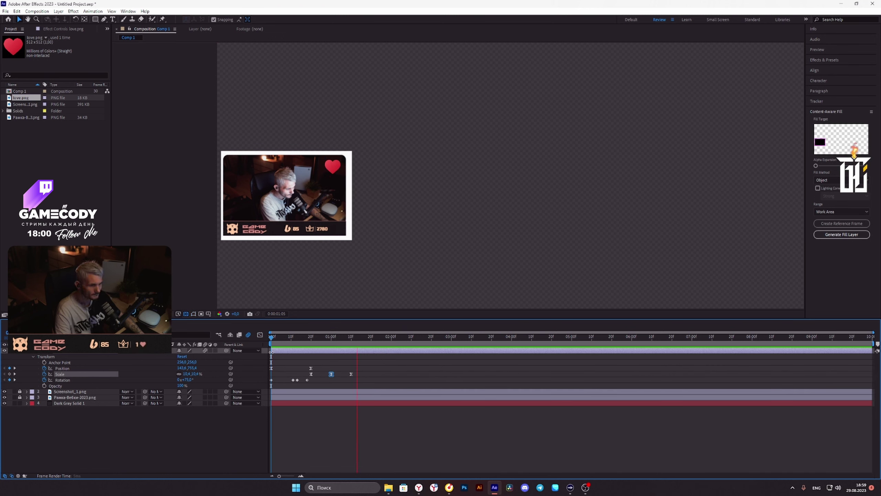
key(space)
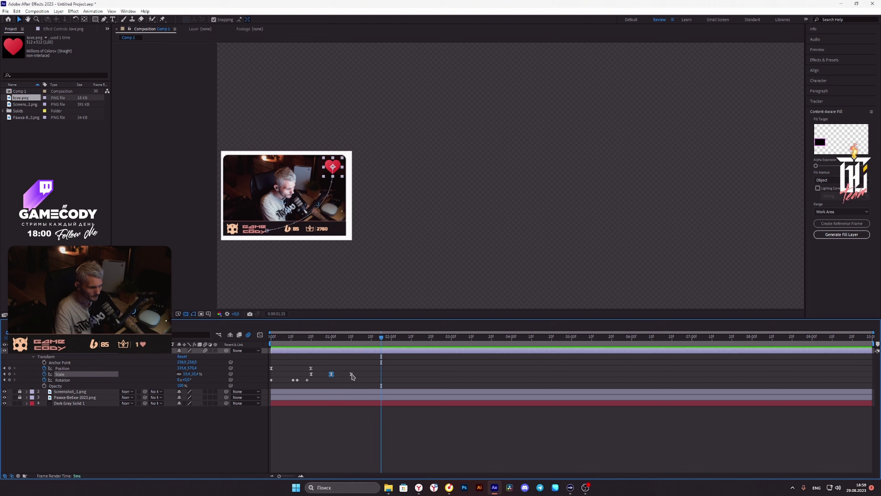
- Move the heart's last Scale keyframe slightly earlier to tighten the pulse, and replay the animation from the start
drag(350, 377, 348, 377)
click(311, 337)
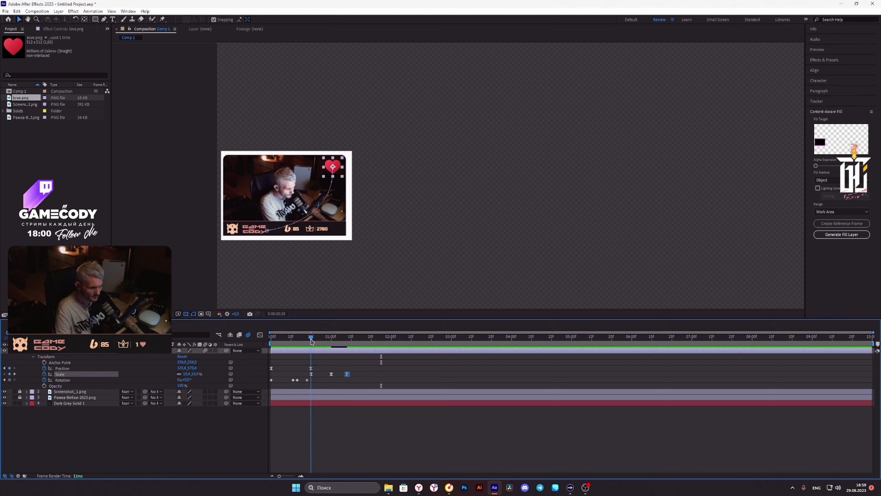
key(space)
drag(292, 337, 271, 339)
key(space)
key(space)
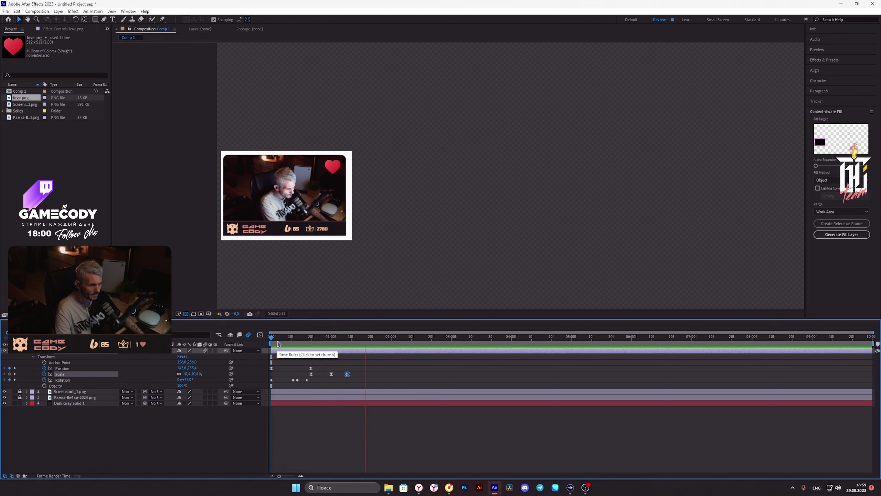
key(space)
drag(343, 343, 267, 336)
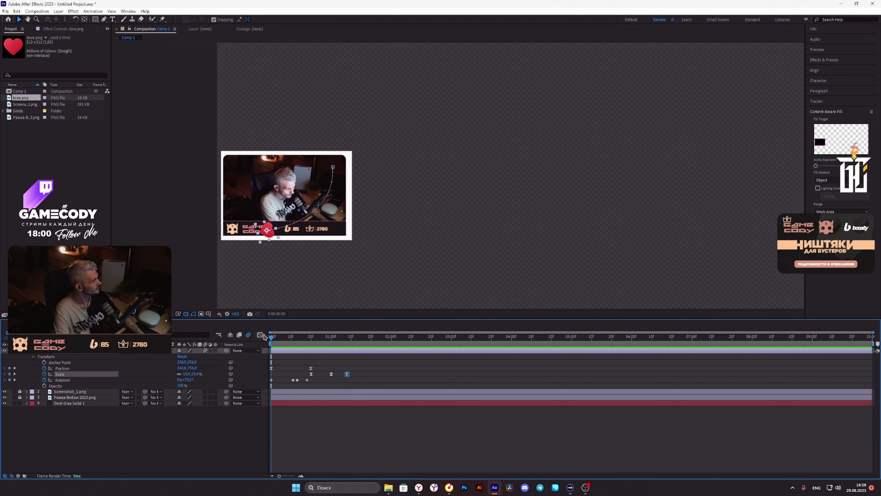
key(space)
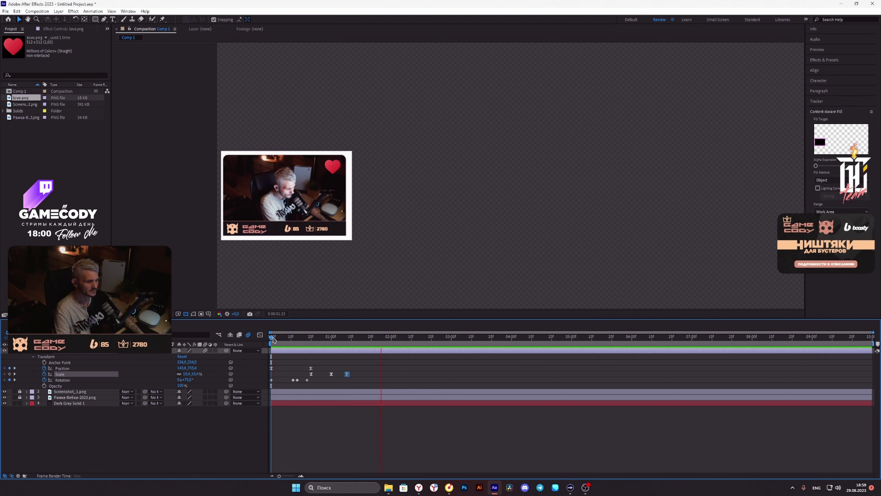
key(space)
- Add a Position keyframe to the heart at 2:00, and at 2:20 move the heart onto the streamer's chest
drag(393, 342, 391, 342)
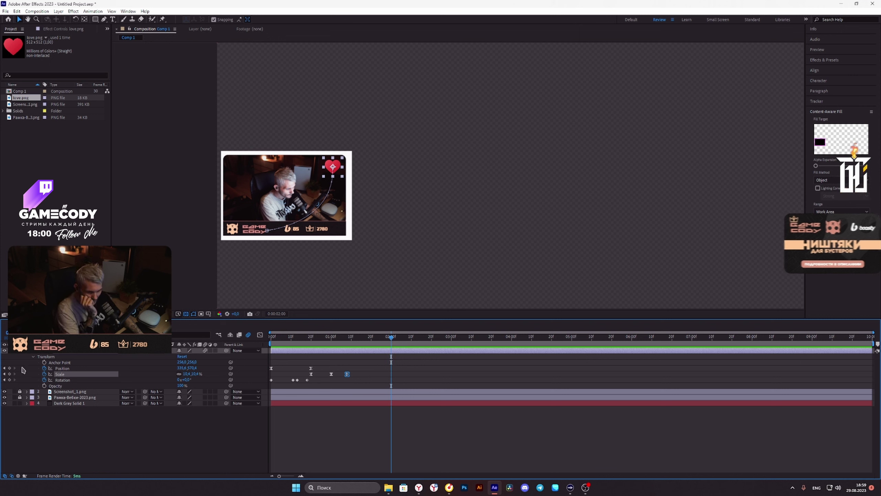
click(65, 368)
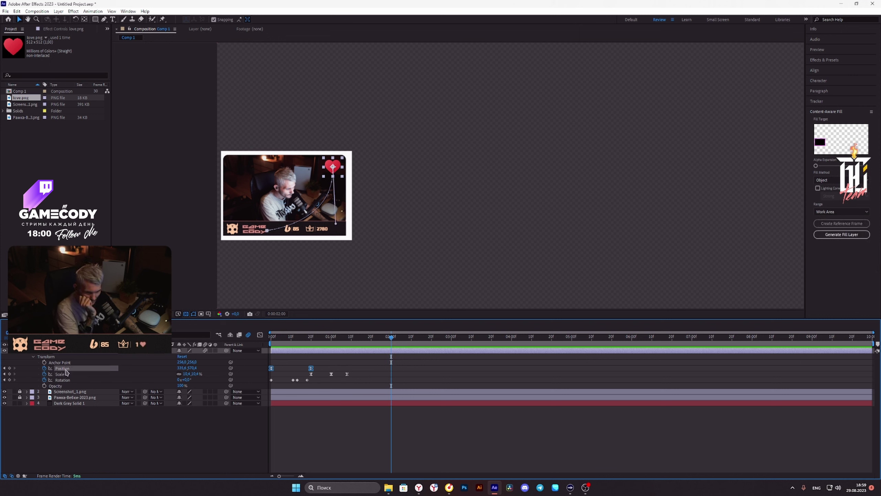
click(10, 368)
drag(394, 341, 432, 346)
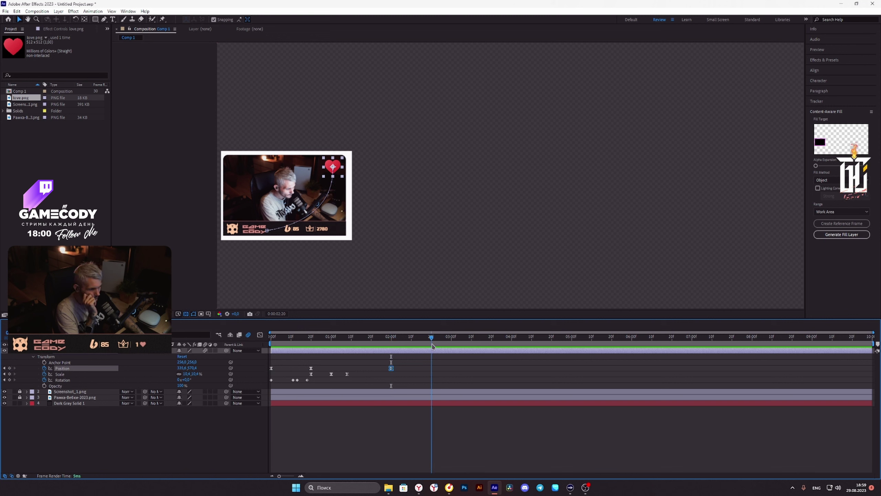
drag(333, 167, 272, 205)
- Reshape the speed curve between the 2:00 and 2:20 Position keyframes into a centred peak and preview the move
drag(448, 360, 392, 369)
click(259, 334)
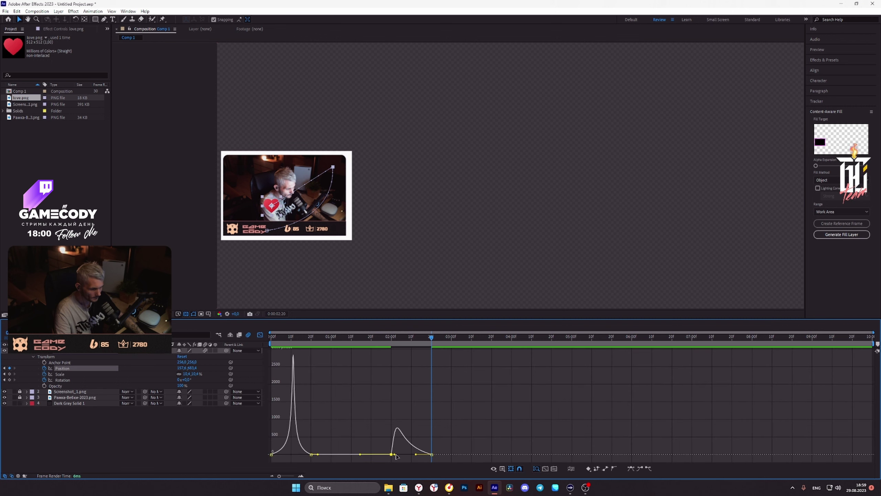
drag(394, 455, 408, 453)
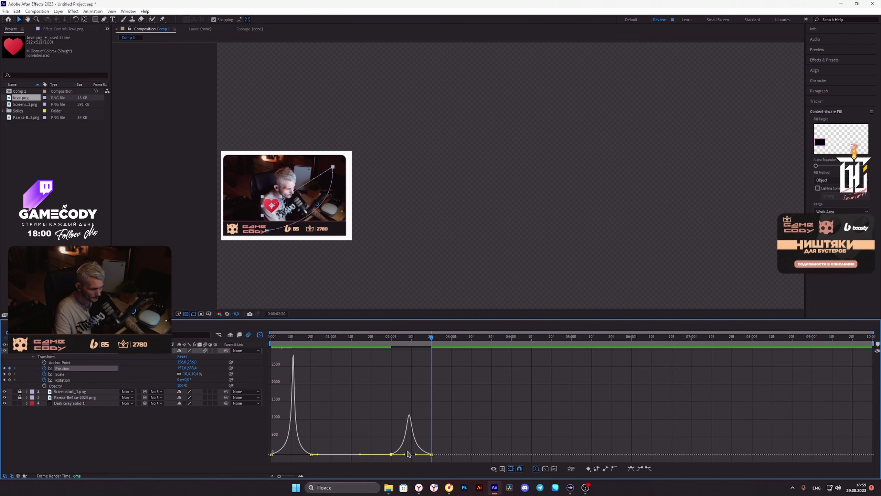
click(260, 335)
click(349, 338)
key(space)
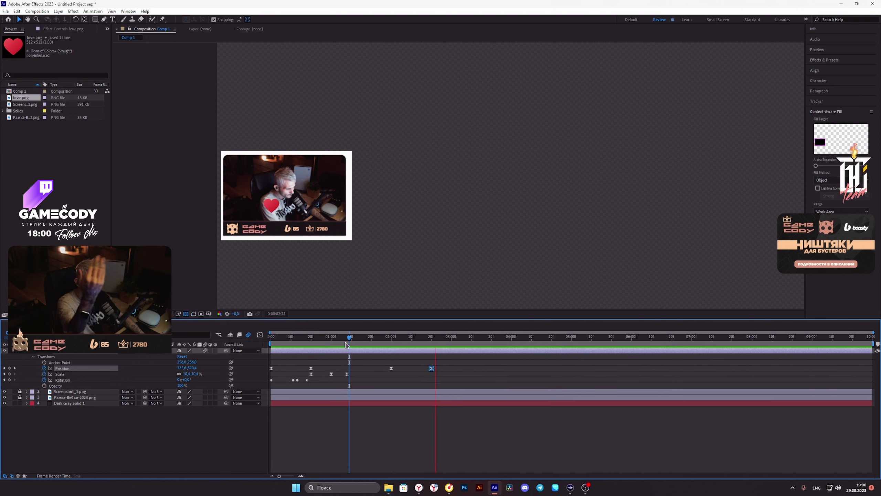
key(space)
- Soften the speed curve of the heart's move to the chest, shift its last Position keyframe to 2:15 and replay
key(shift+F3)
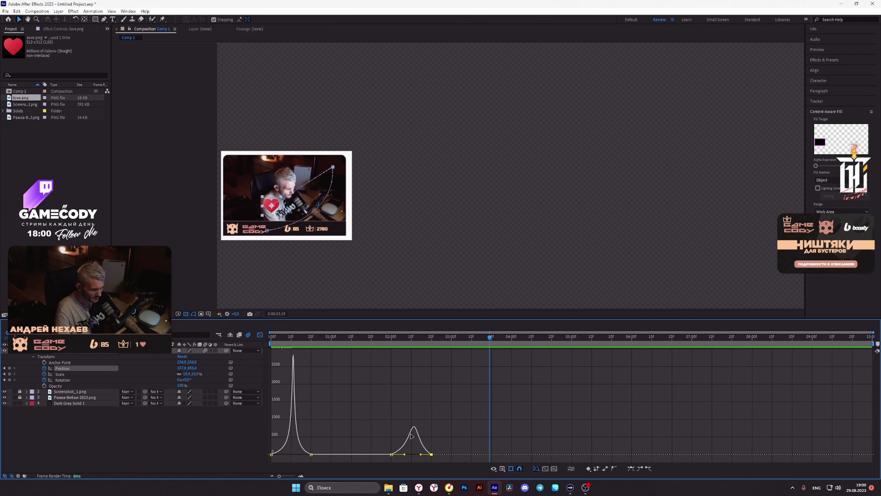
click(260, 334)
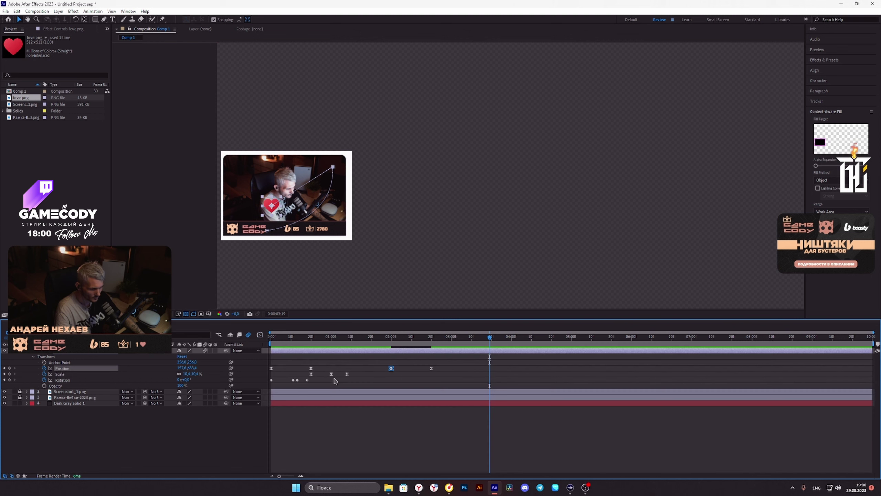
click(421, 339)
drag(431, 368, 421, 368)
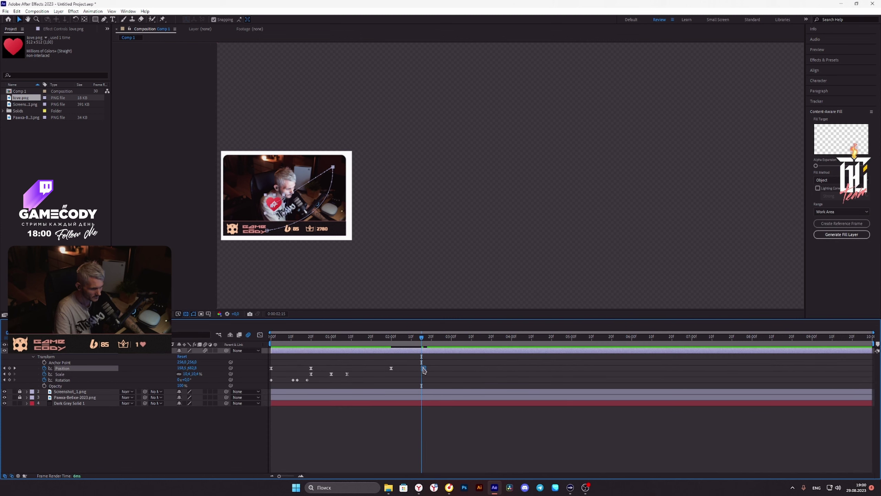
click(371, 337)
key(space)
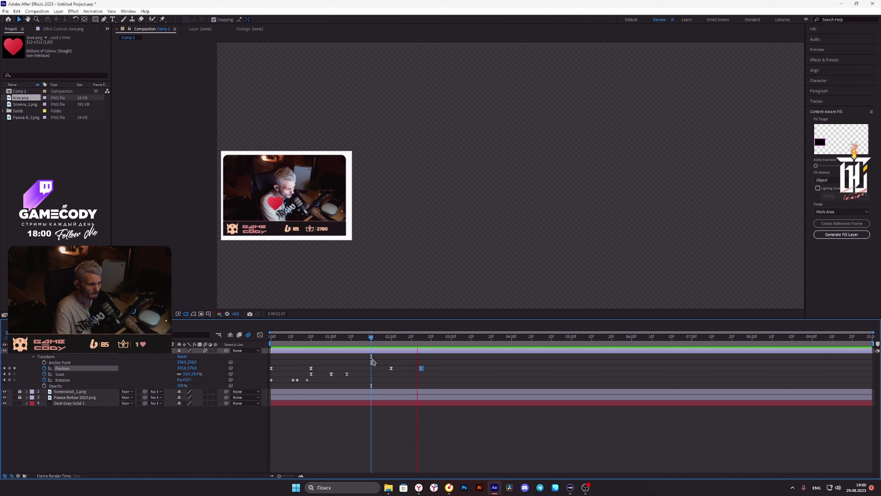
key(space)
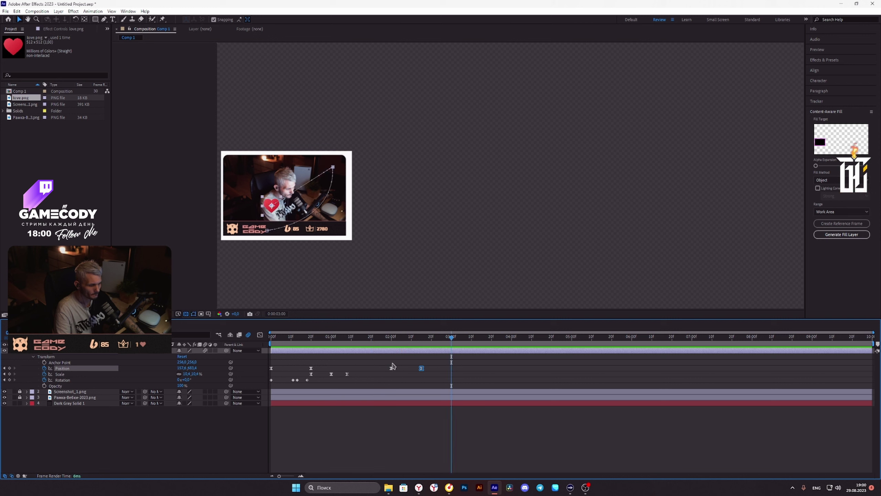
click(368, 338)
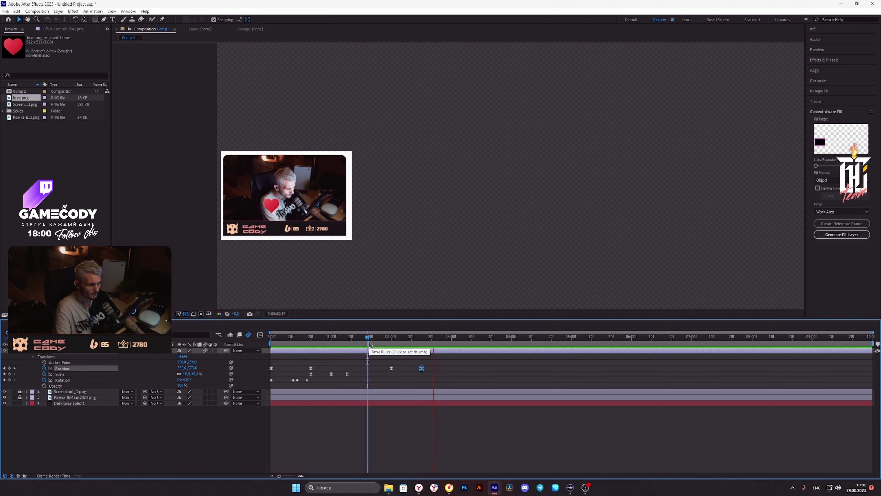
click(347, 338)
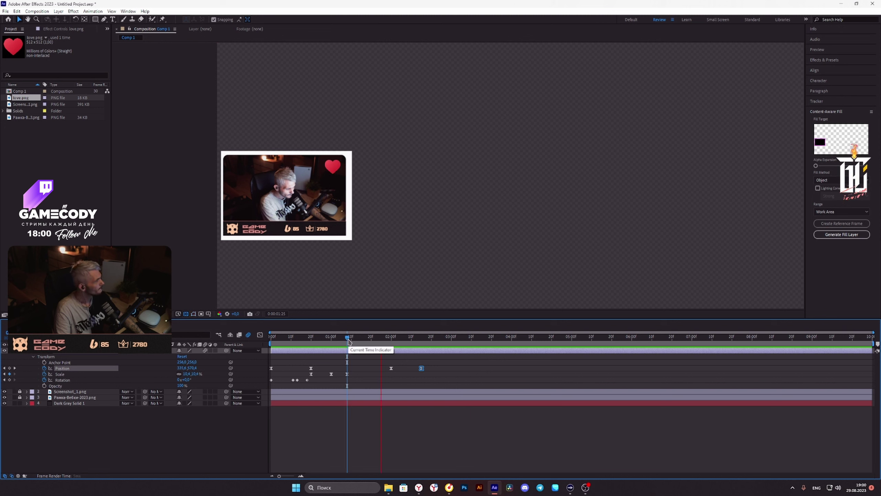
- Add a Scale keyframe at 2:00, shrink the heart to about 7.4% at 2:15, and preview the motion
click(391, 339)
click(9, 374)
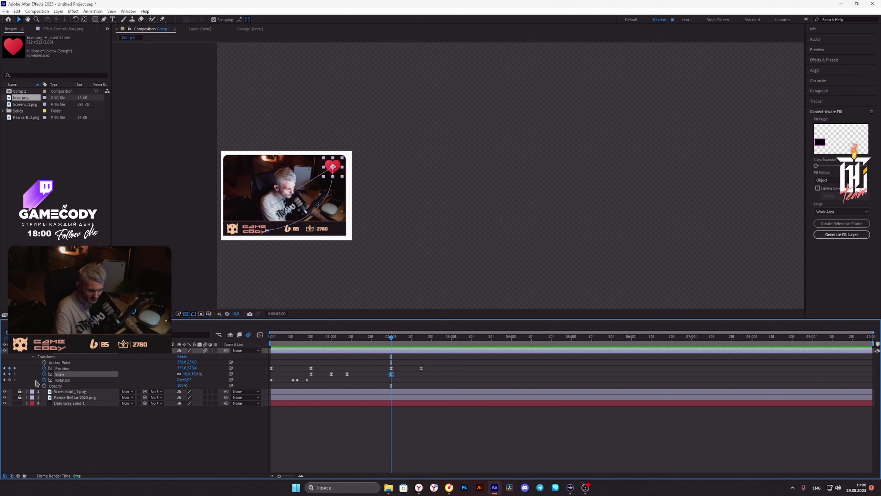
click(408, 338)
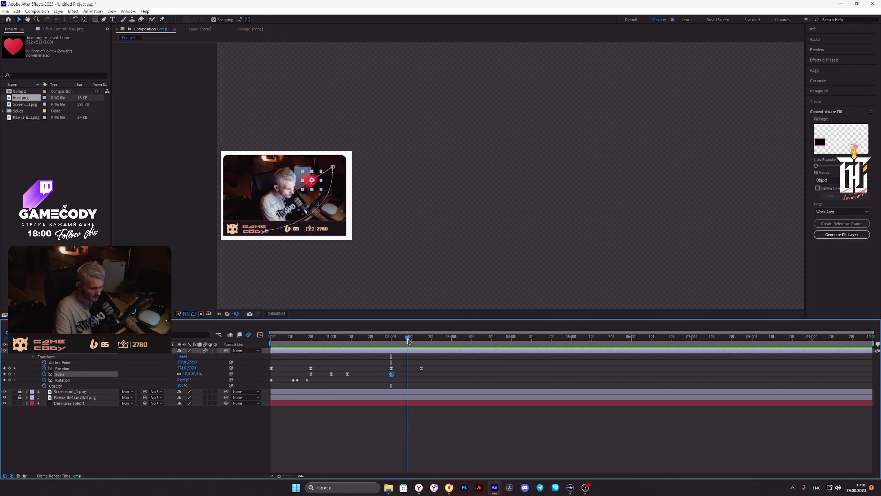
drag(408, 340, 421, 343)
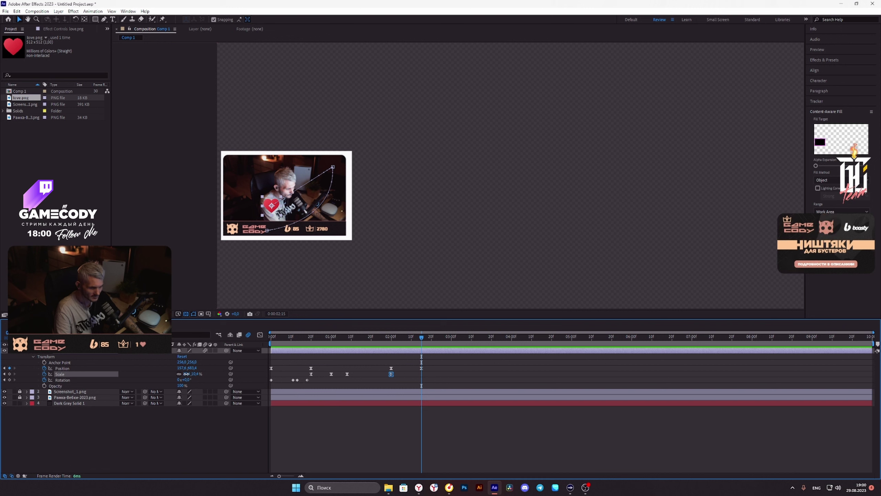
drag(187, 374, 187, 373)
click(371, 339)
key(space)
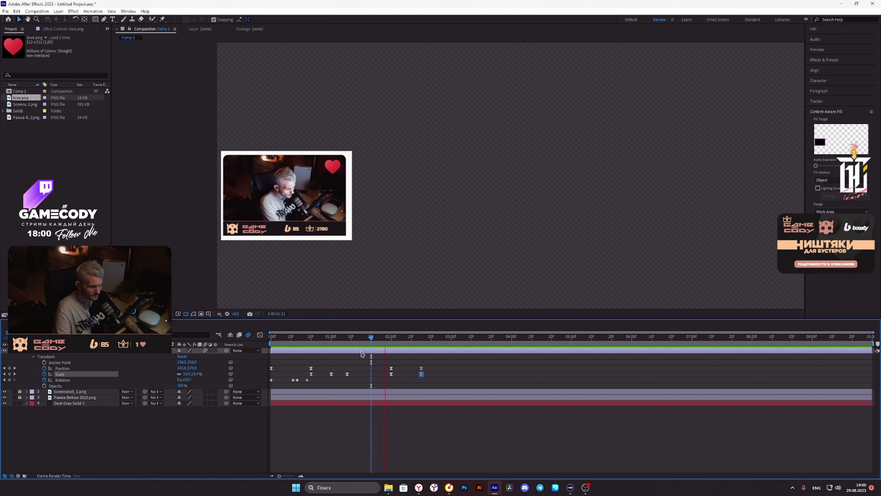
key(space)
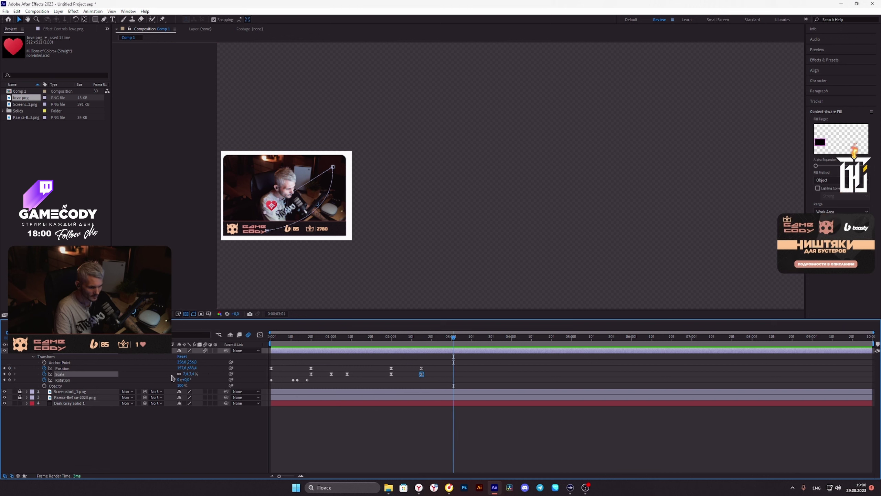
- Set the heart's Scale keyframe at 2:15 to 0% and preview the heart shrinking away
key(j)
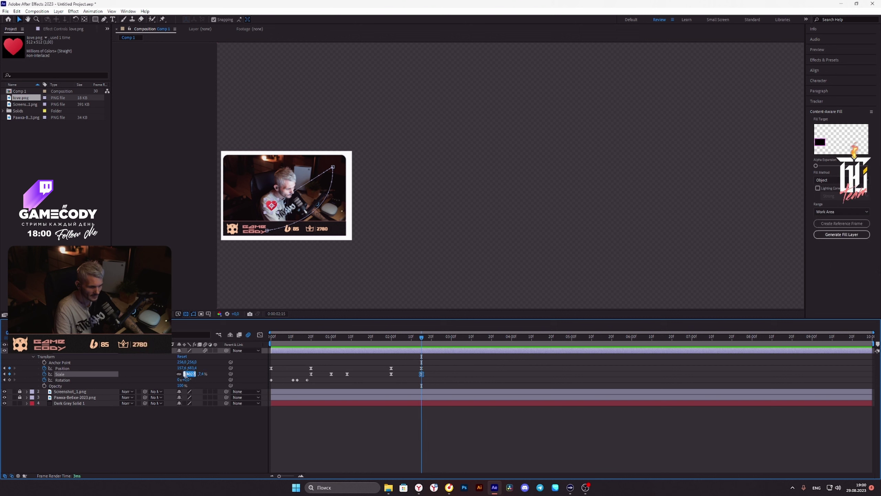
text(0)
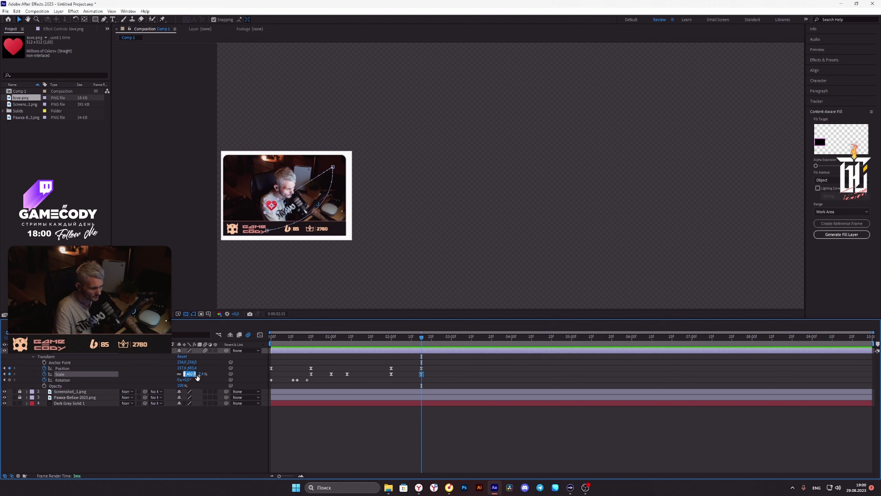
key(Return)
click(353, 337)
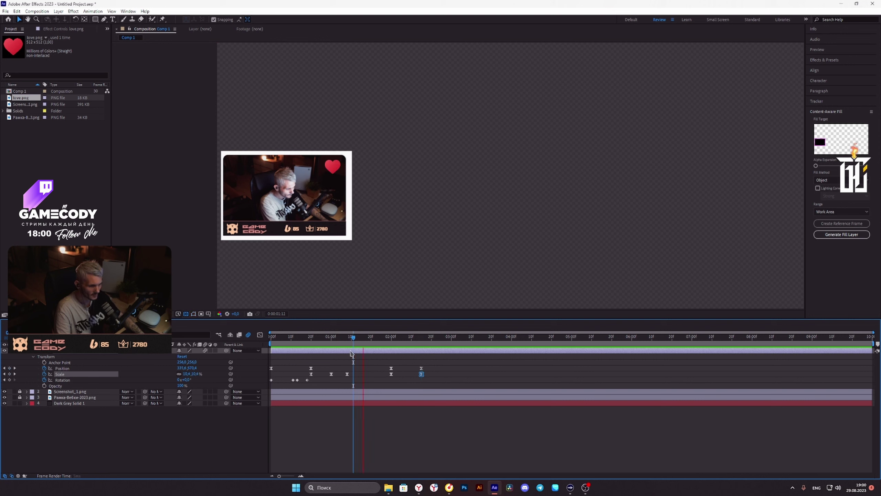
key(space)
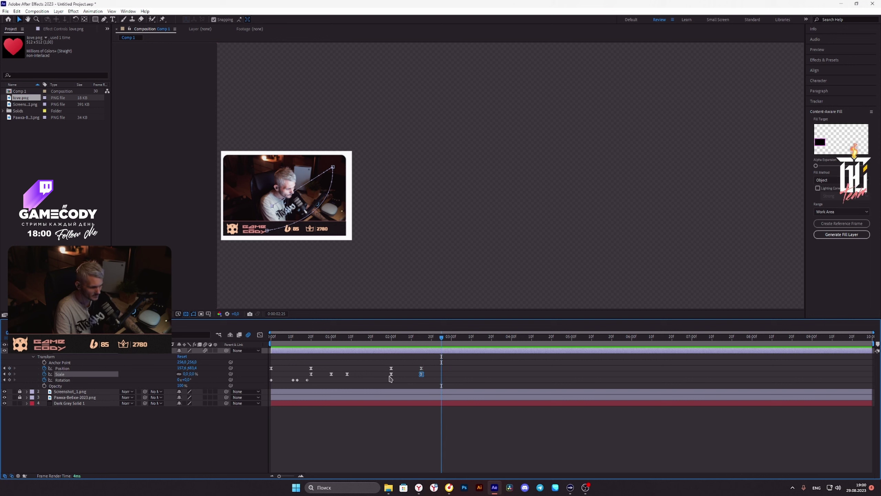
- Shift the 2:00 Scale keyframe a few frames later so the shrink starts during the move, and preview the timing
drag(390, 377, 405, 377)
click(388, 338)
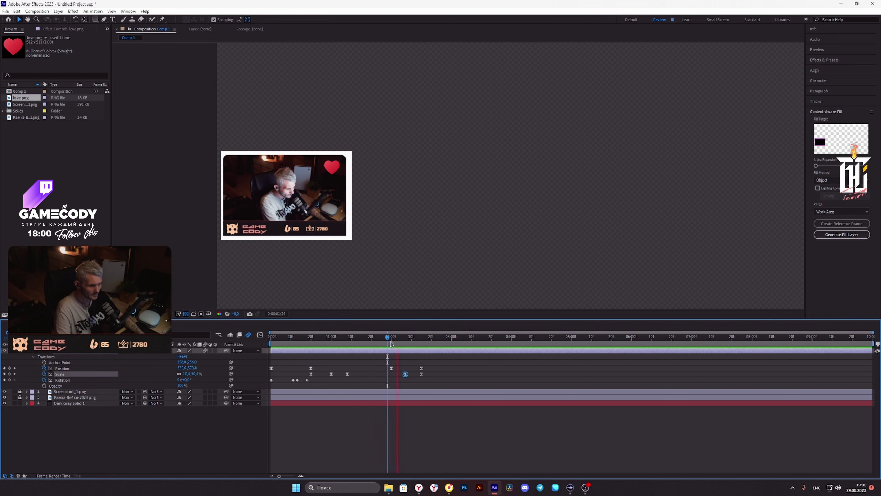
key(space)
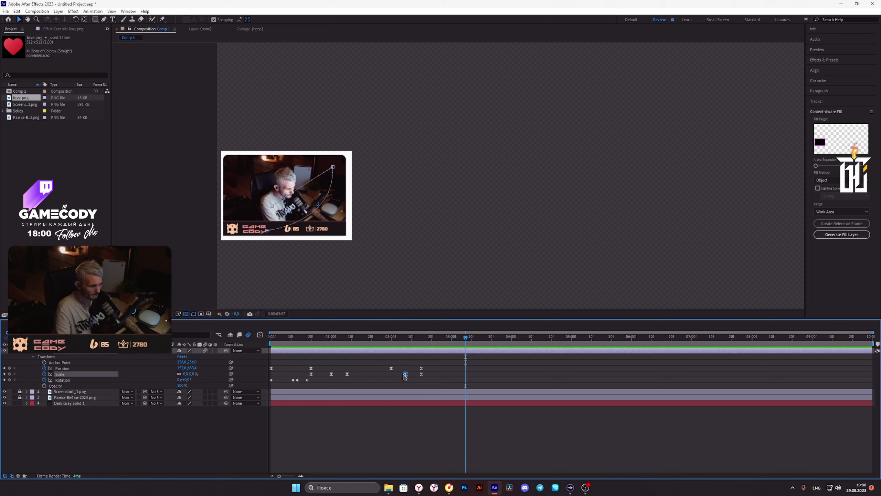
drag(404, 377, 401, 376)
click(372, 345)
key(space)
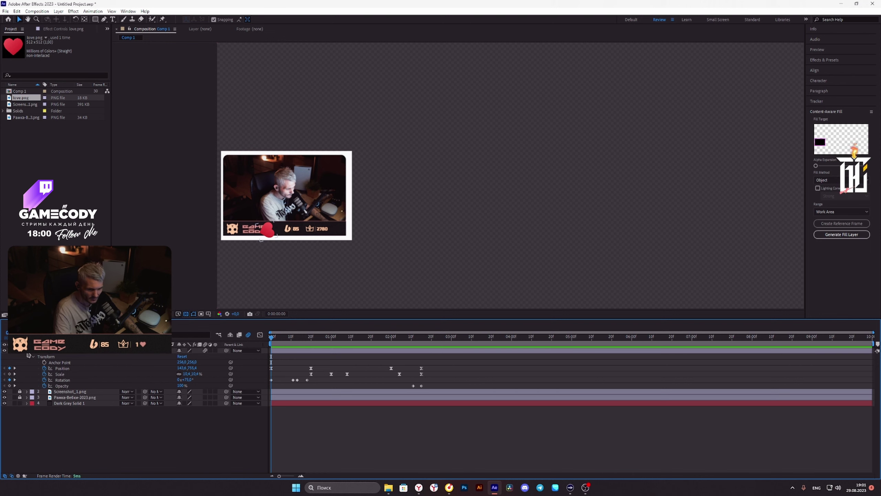
- Collapse the heart layer's properties and pre-compose the layer under the name 1
click(27, 350)
click(77, 351)
click(77, 351)
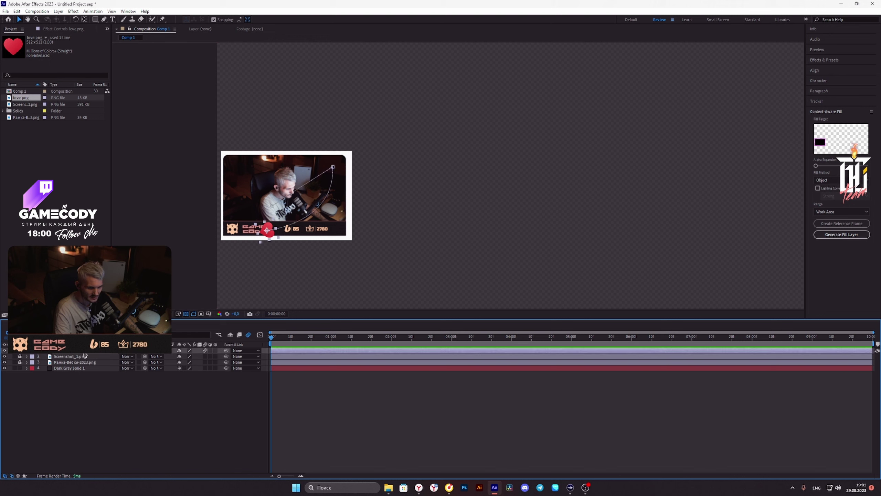
right_click(83, 352)
click(100, 322)
text(1)
key(Return)
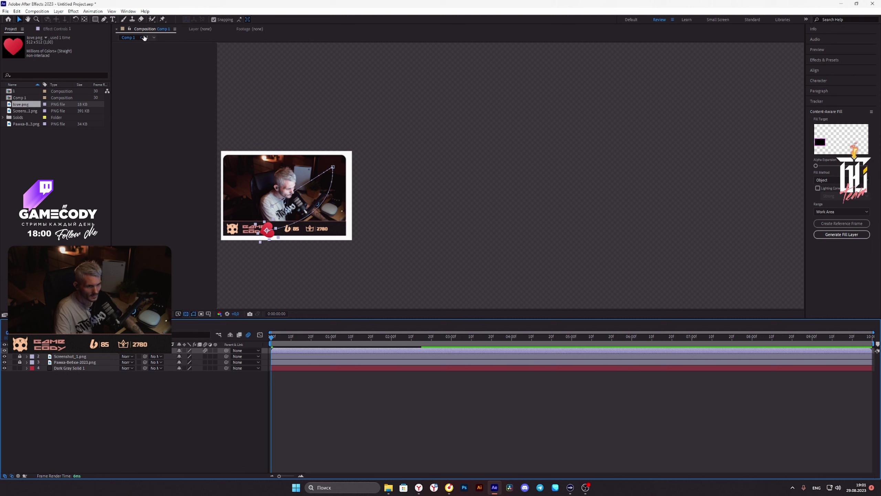
- Try to draw a rectangular mask on the heart layer from the webcam frame's corner, and undo it
key(q)
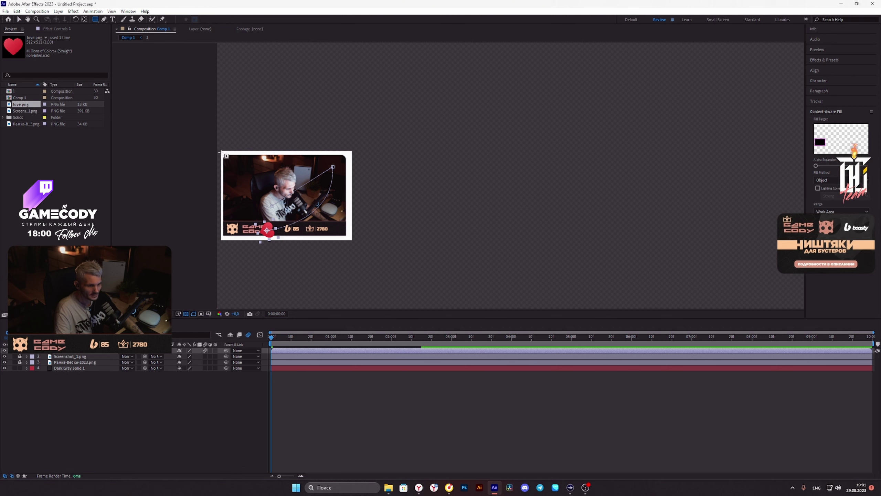
drag(222, 153, 335, 195)
key(ctrl+z)
click(81, 381)
click(72, 353)
drag(223, 152, 533, 224)
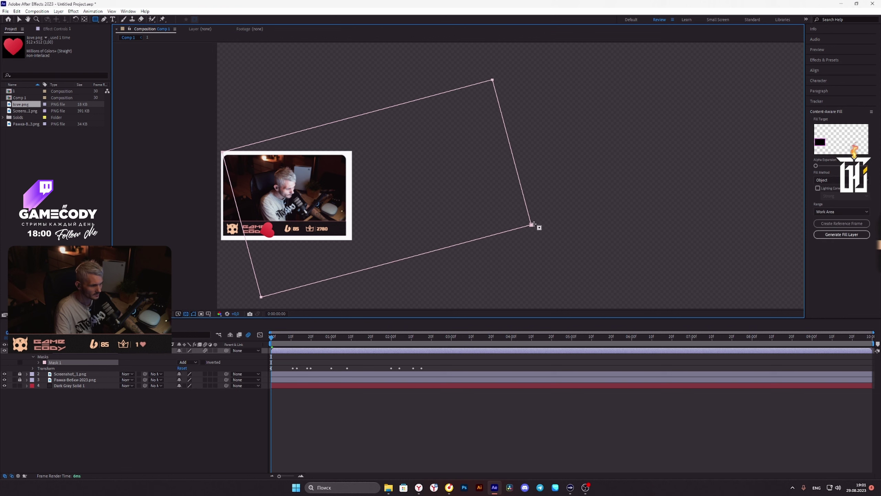
key(ctrl+z)
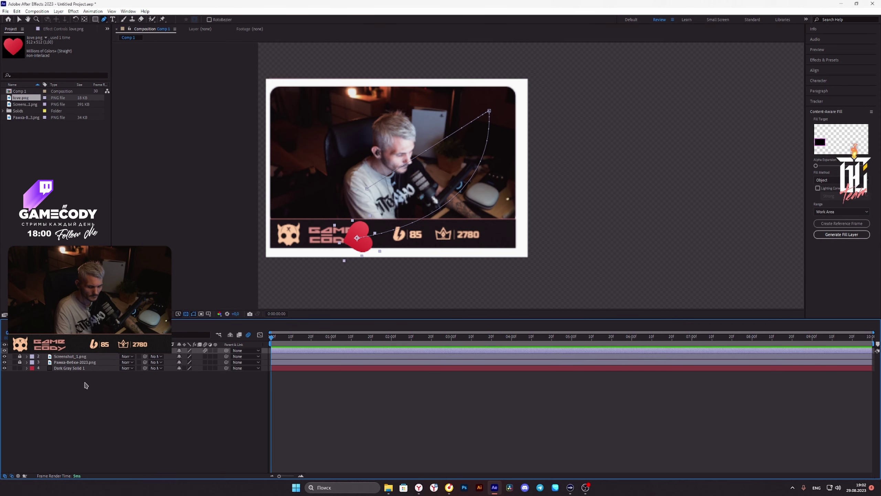
- Pre-compose the heart layer again, moving all attributes into the new composition and keeping the suggested name love.png Comp 1
click(4, 350)
click(4, 350)
right_click(73, 351)
click(91, 320)
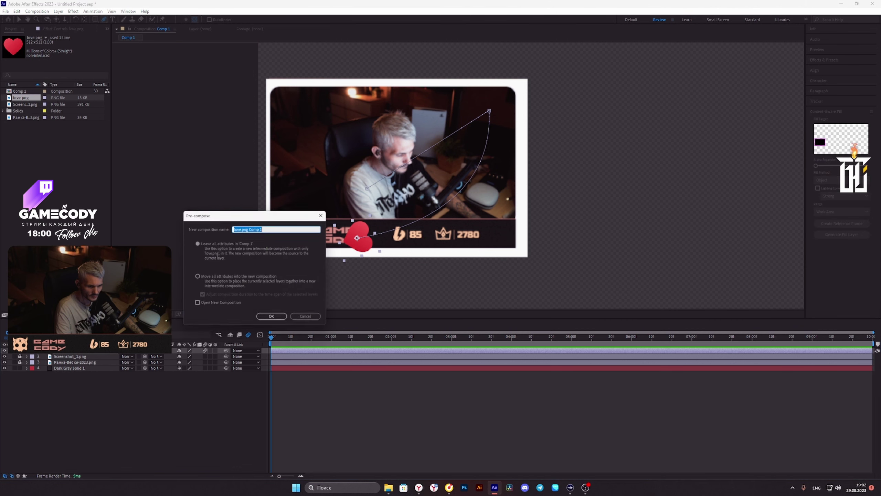
click(197, 276)
click(271, 316)
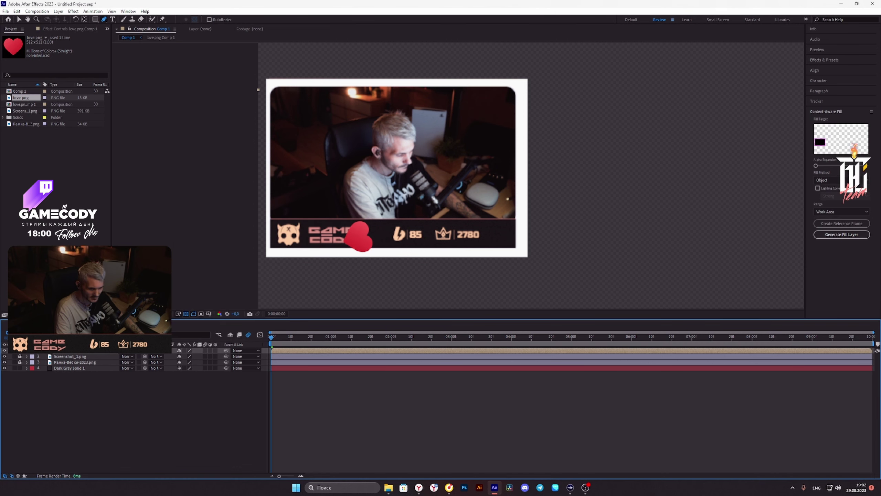
- Mask the pre-composed heart layer with a rectangle covering the webcam picture down to the logo bar's upper edge, and scrub to check it
click(92, 17)
drag(265, 78, 530, 219)
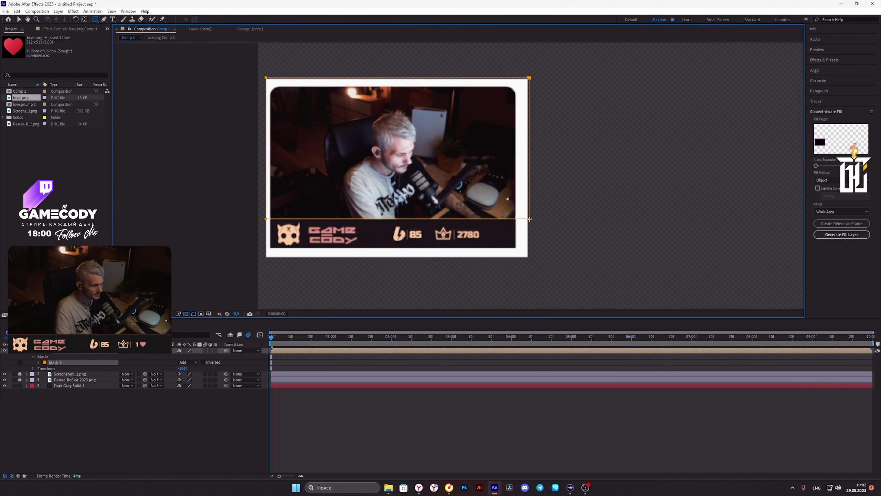
drag(271, 343, 334, 356)
drag(328, 356, 269, 364)
click(27, 351)
click(106, 413)
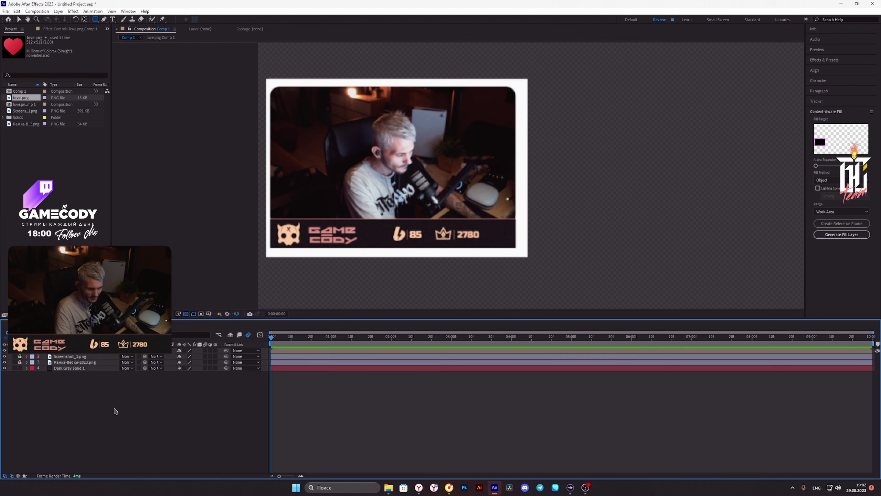
- Open the RTFX extension and add the Smoke 031 Hit Explosion Radial element from the Smoke category of FX elements to Comp 1
scroll(391, 240, down, 1)
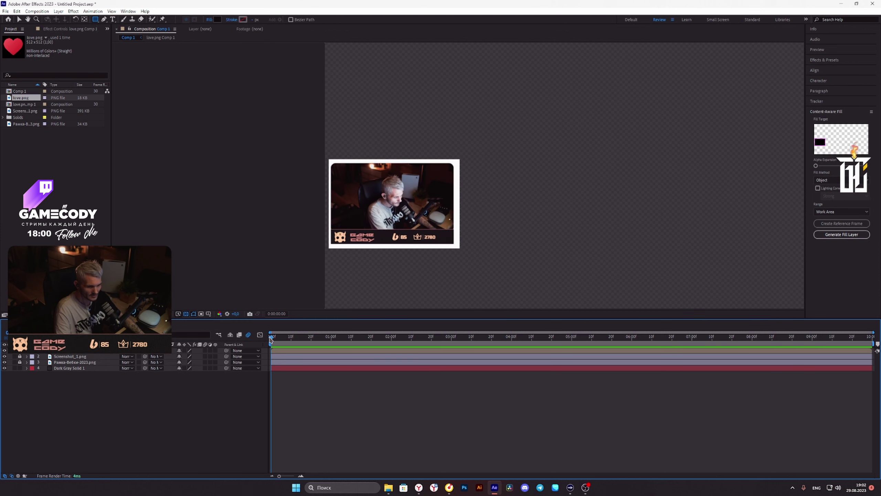
scroll(409, 209, up, 2)
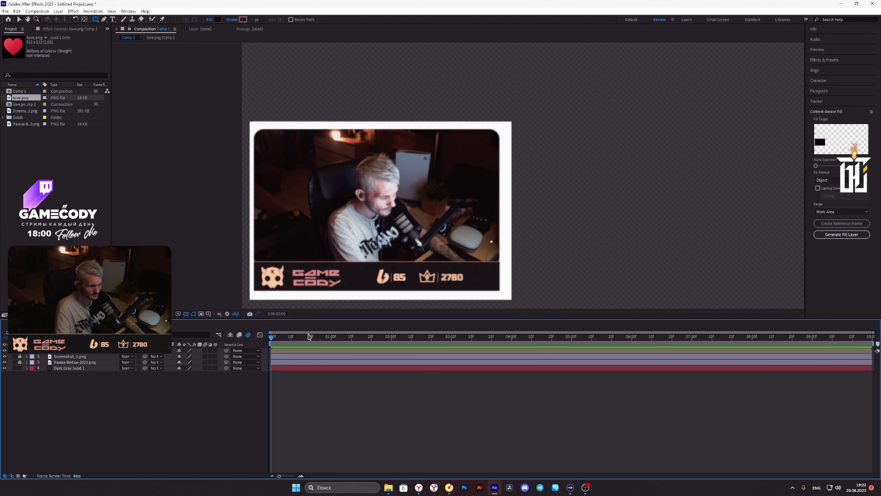
click(128, 11)
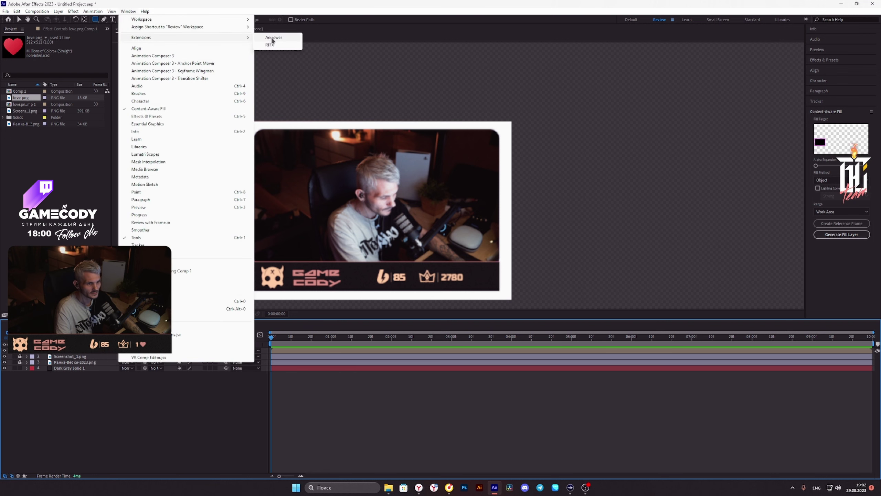
click(270, 45)
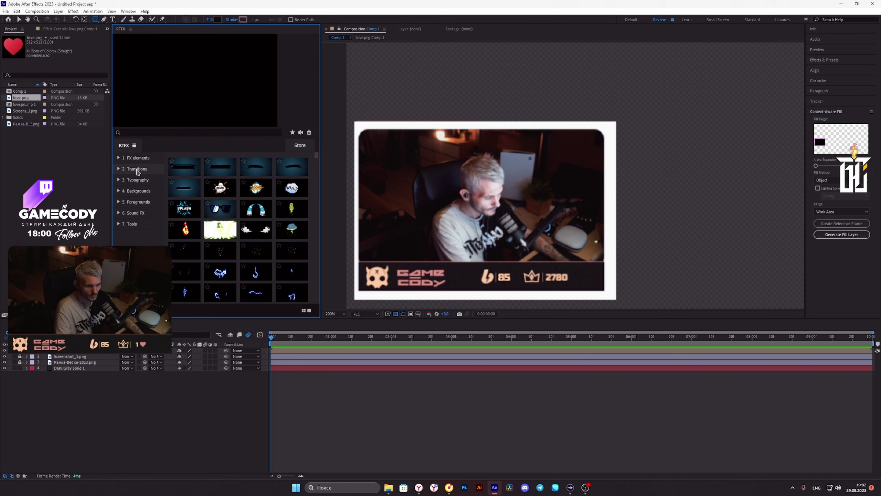
click(134, 158)
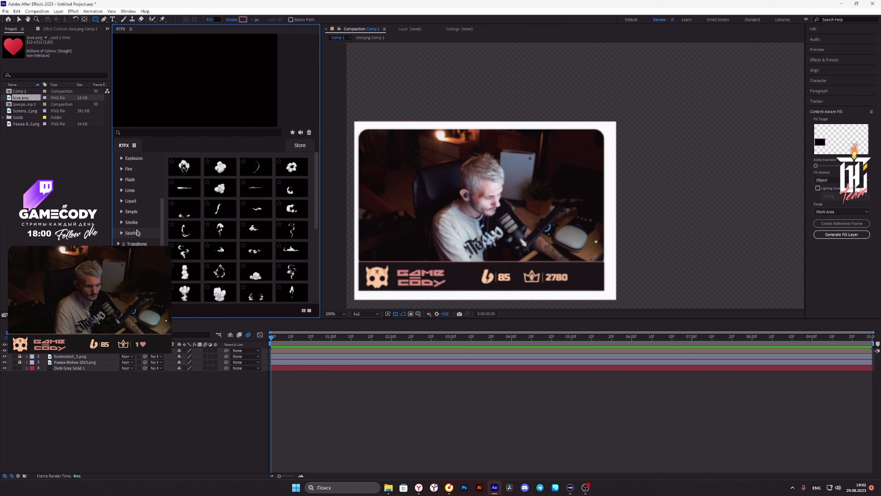
scroll(243, 225, down, 5)
drag(321, 209, 291, 209)
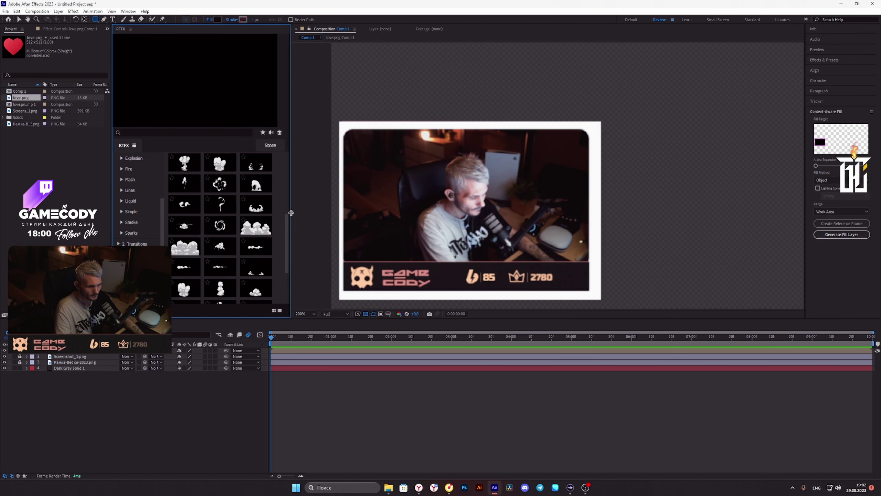
scroll(222, 226, up, 1)
scroll(222, 229, up, 5)
scroll(222, 212, up, 1)
click(221, 201)
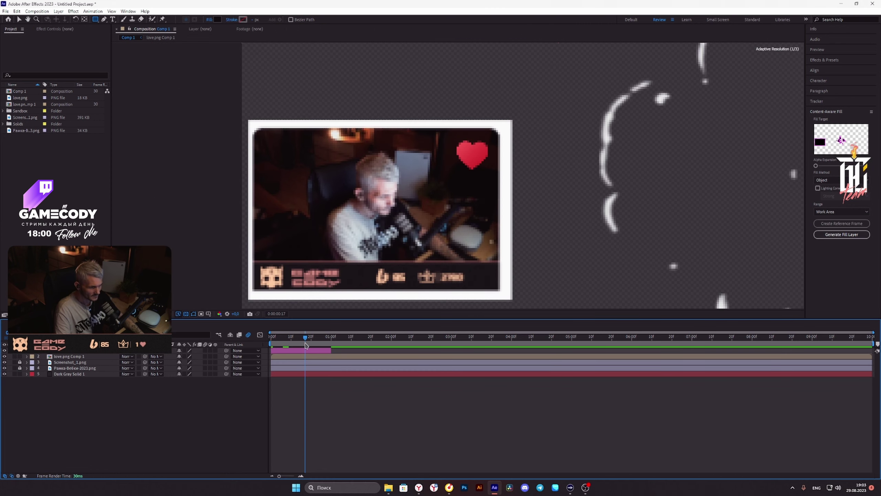
- Scale the smoke explosion down, centre it on the heart at the webcam frame's corner, and place its layer beneath the heart layer
click(127, 314)
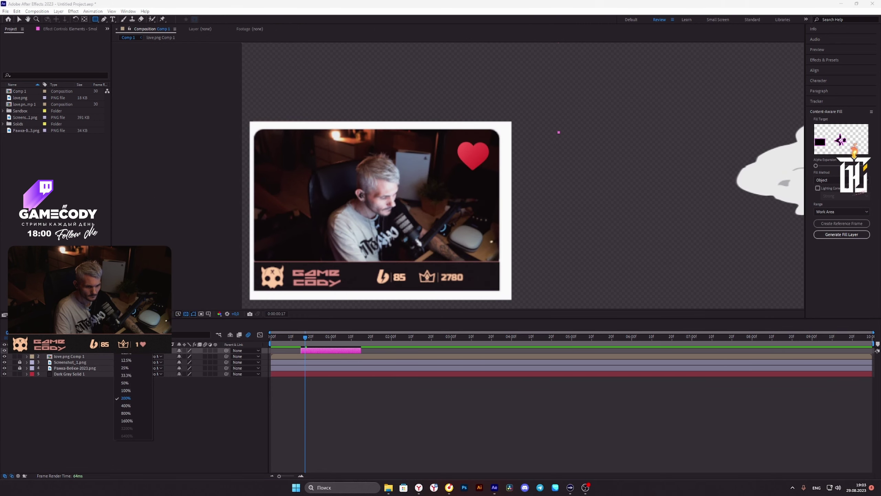
click(130, 322)
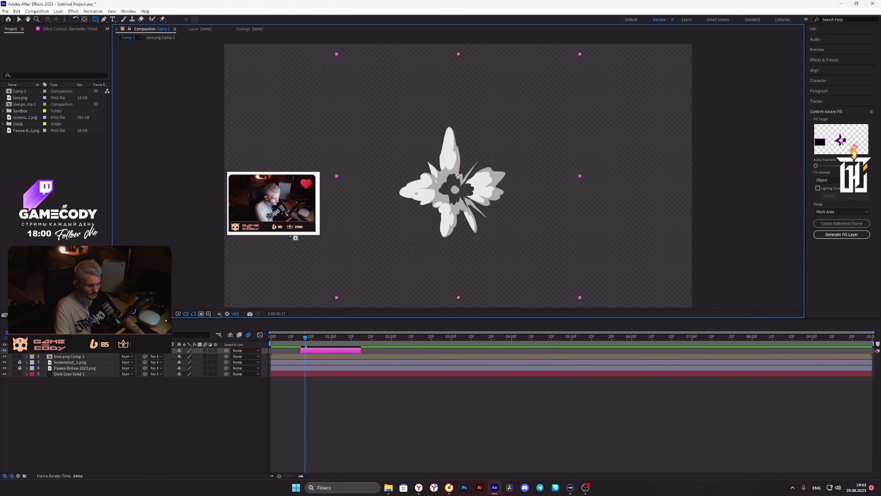
key(v)
drag(578, 176, 337, 187)
scroll(314, 193, up, 2)
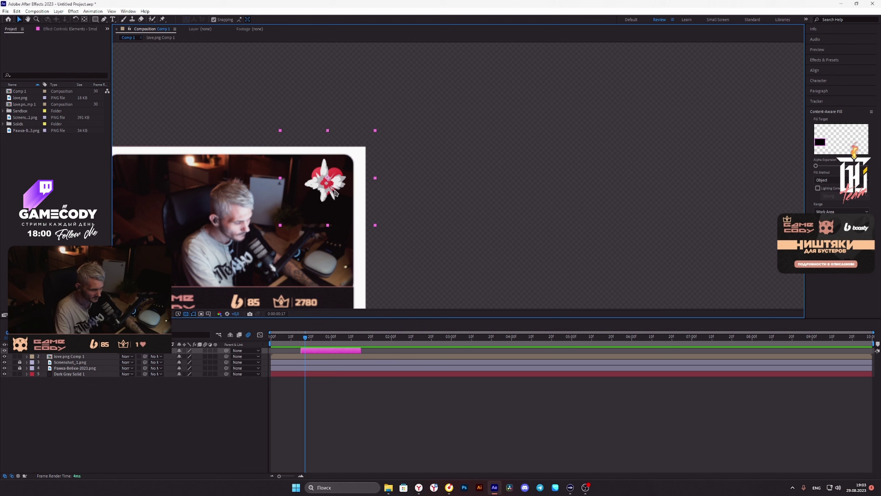
drag(335, 191, 336, 188)
drag(68, 353, 69, 359)
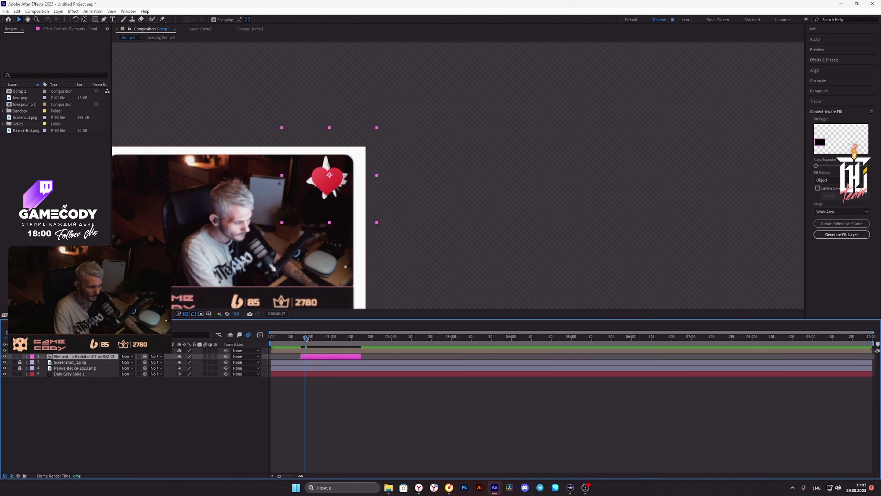
- Shift the smoke layer to start at about 1:04, shrink it slightly around the heart, and preview the timing
drag(306, 337, 361, 338)
drag(377, 175, 353, 178)
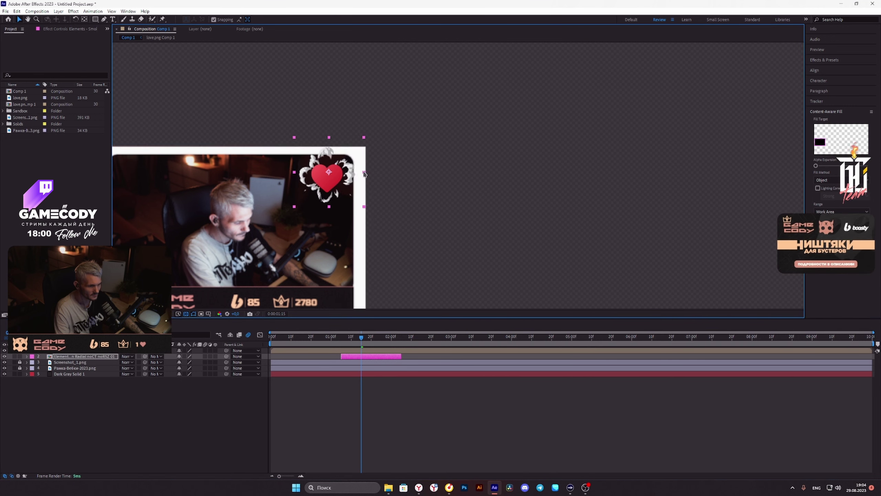
drag(285, 338, 254, 340)
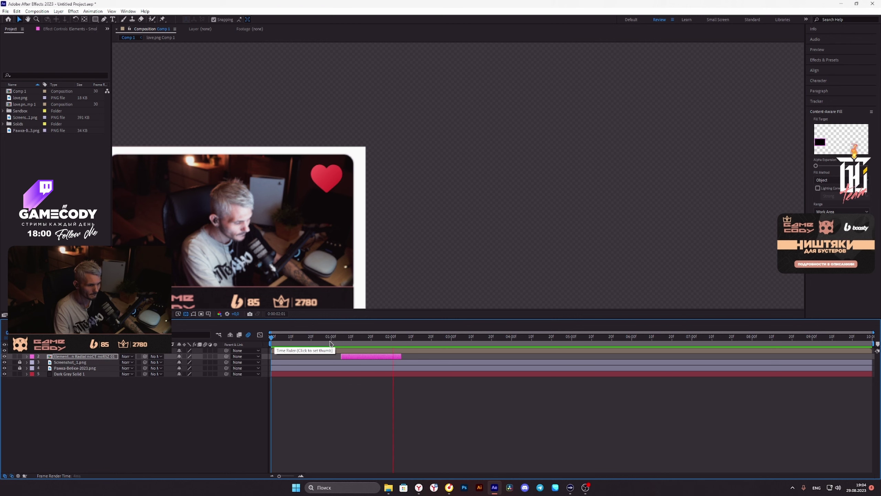
drag(383, 337, 355, 338)
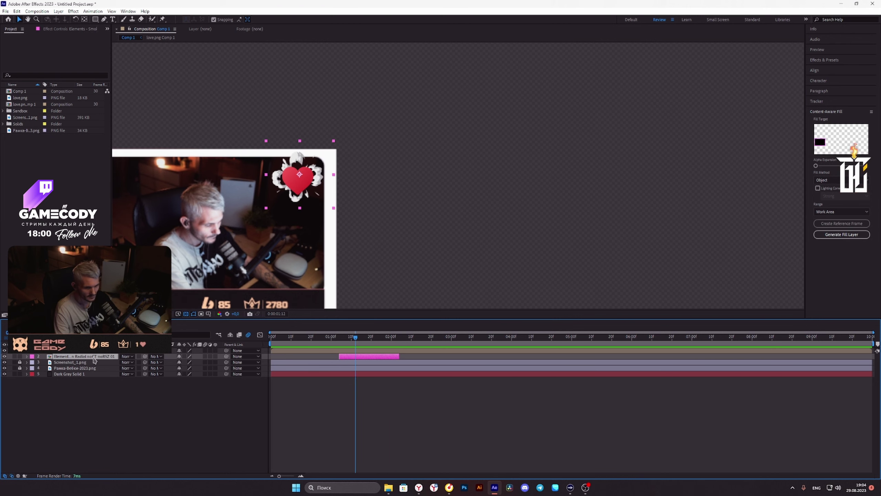
- Open the smoke element's composition, show the effect controls of its Control layer, and return to Comp 1
double_click(72, 357)
click(54, 30)
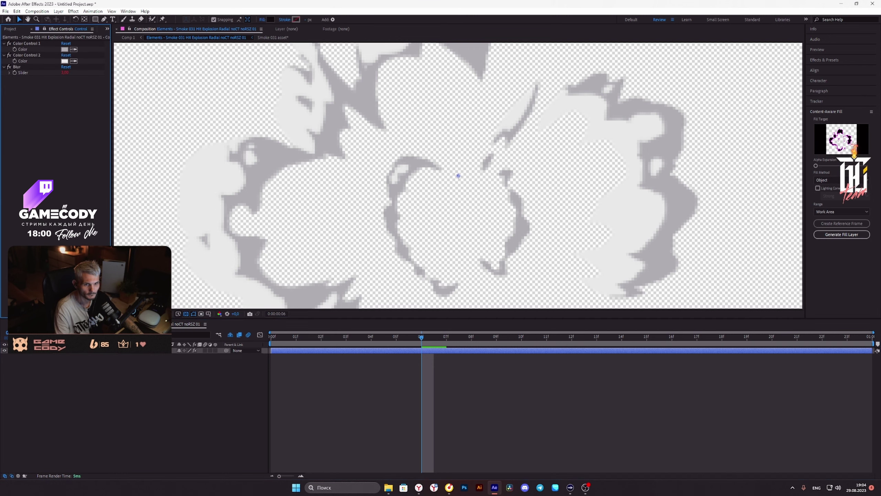
click(52, 323)
- Recolour the smoke by sampling Color Control 2 from the peach mascot logo and Color Control 1 from the pink GAME CODY lettering
scroll(285, 198, up, 2)
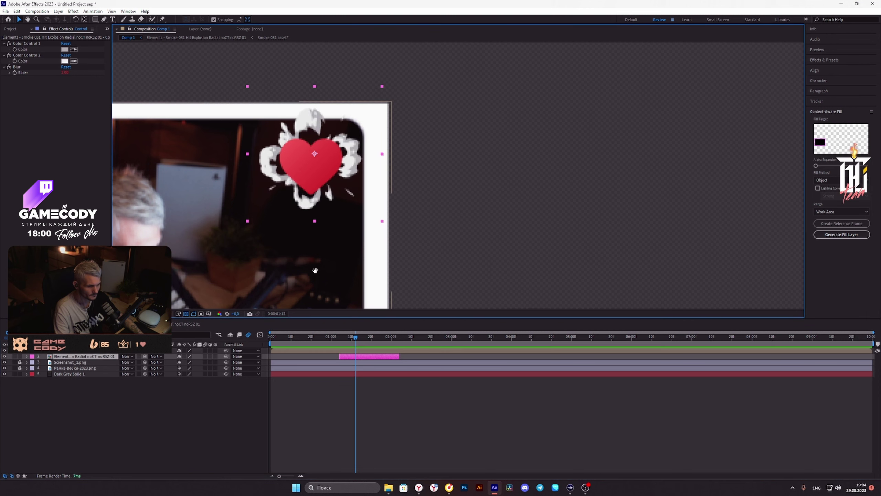
scroll(373, 214, down, 1)
scroll(474, 248, down, 1)
drag(474, 248, 457, 221)
click(74, 49)
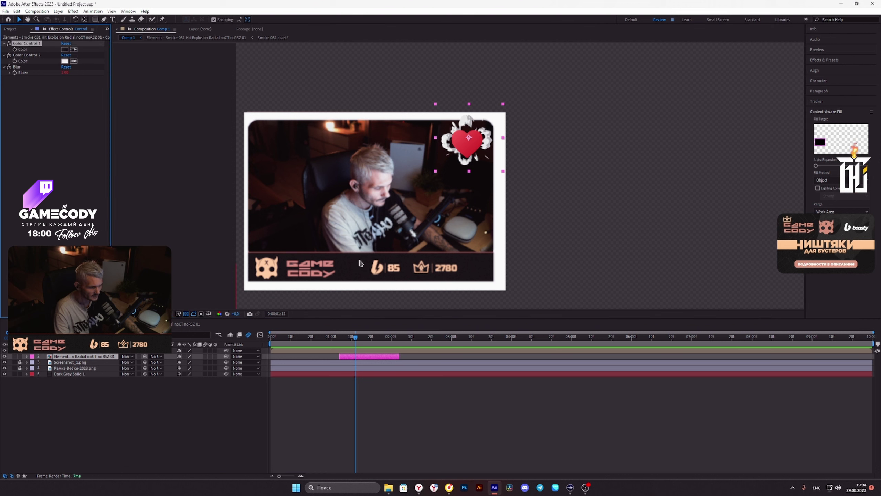
click(207, 192)
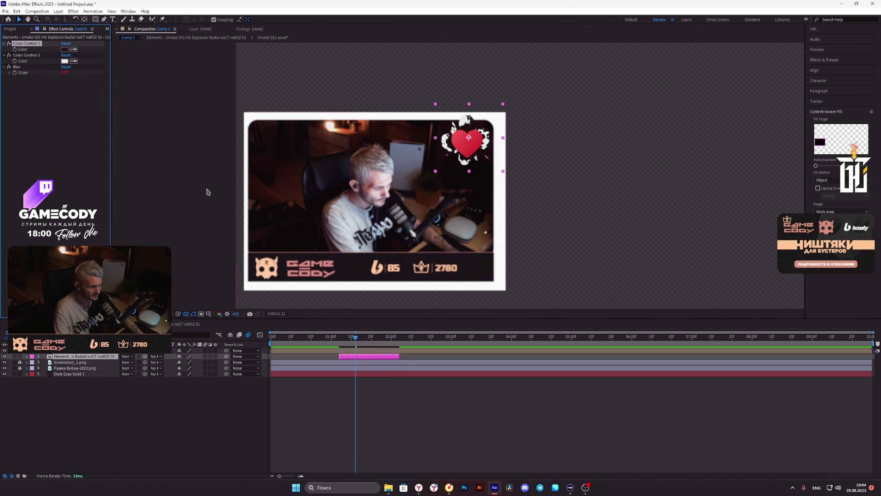
click(273, 262)
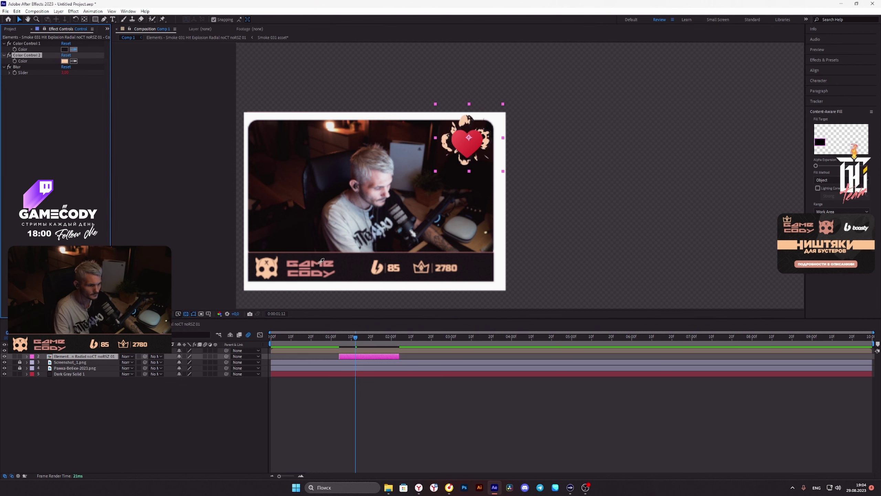
click(329, 273)
click(333, 341)
key(space)
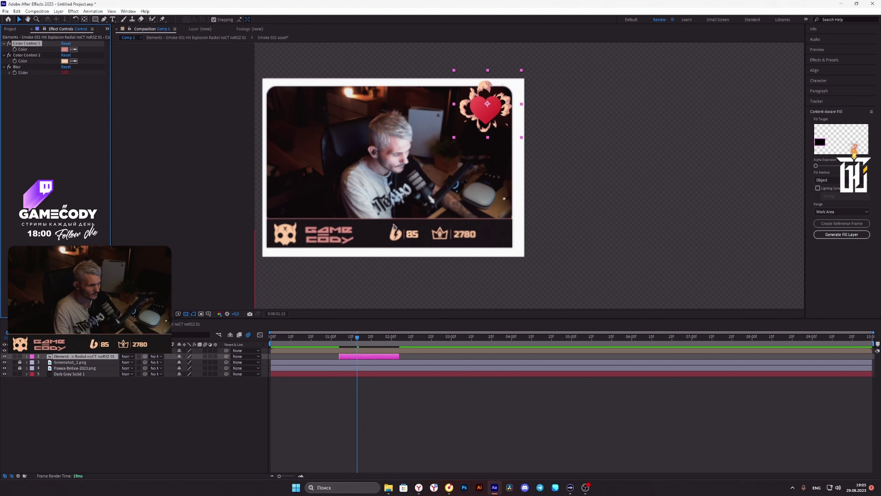
- Darken the smoke's Color Control 1 to a muted pink with RGB 172, 113, 102, and preview the animation
click(65, 49)
click(306, 346)
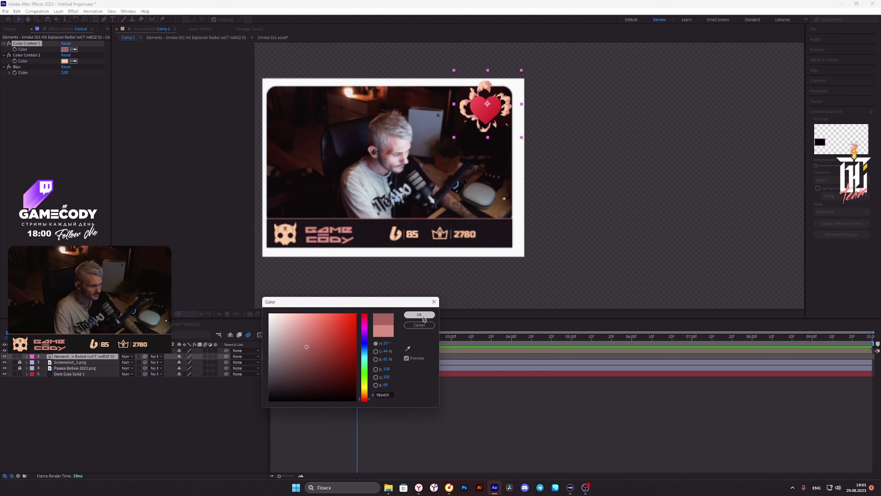
click(419, 315)
click(65, 49)
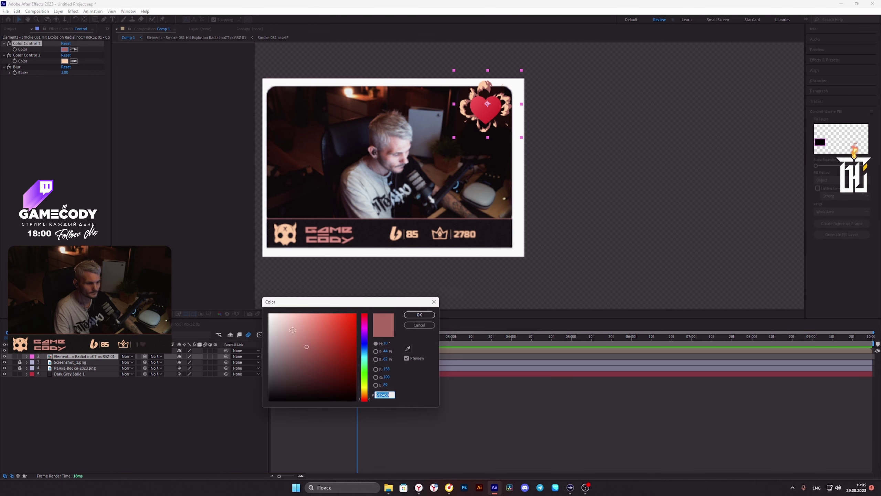
click(304, 342)
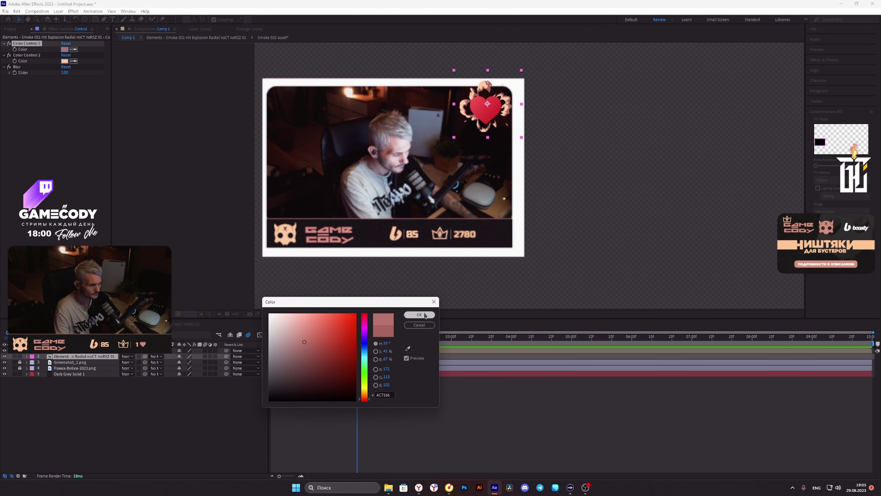
click(419, 314)
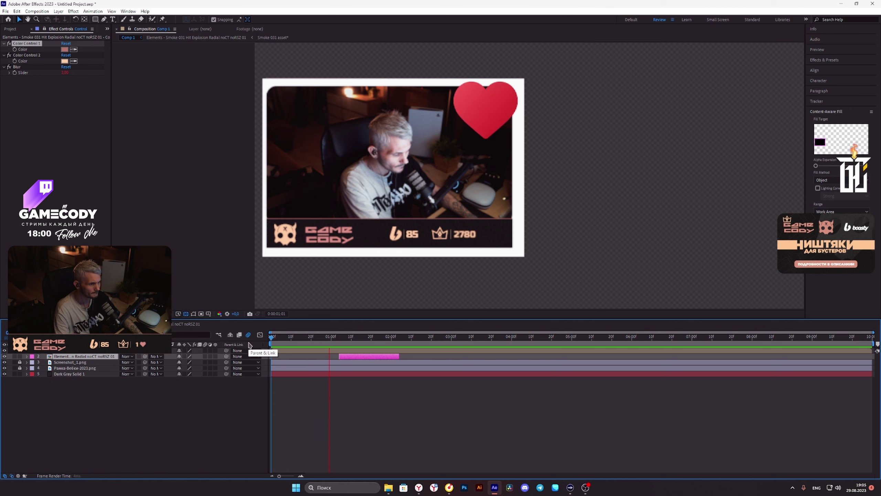
- In love.png Comp 1, move the final Position, Scale and Opacity keyframes about 20 frames later so the flight starts at 2:20, and preview it
click(65, 351)
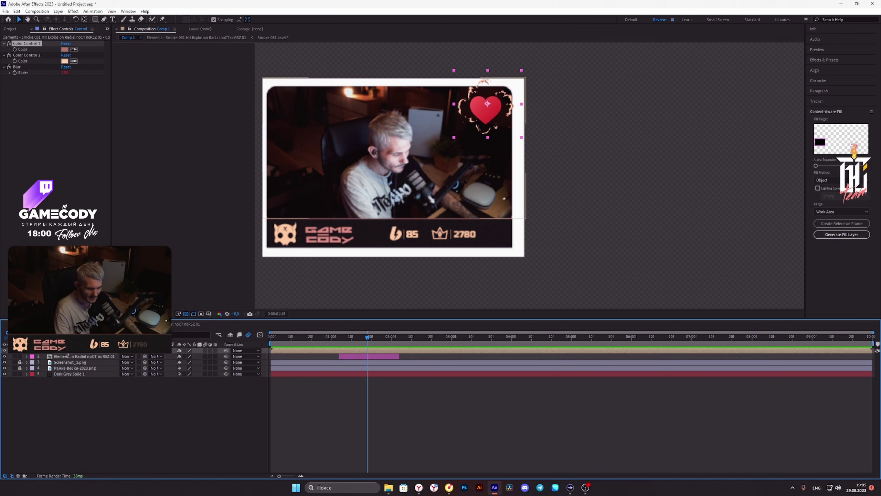
double_click(65, 352)
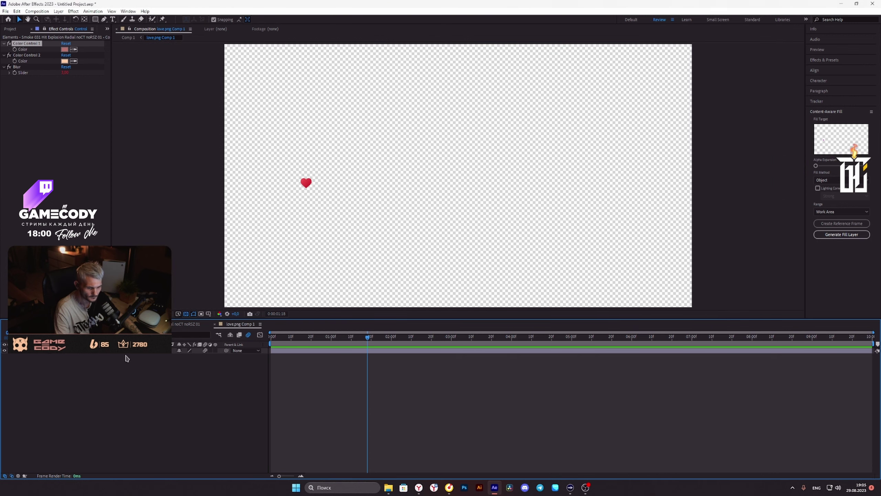
key(u)
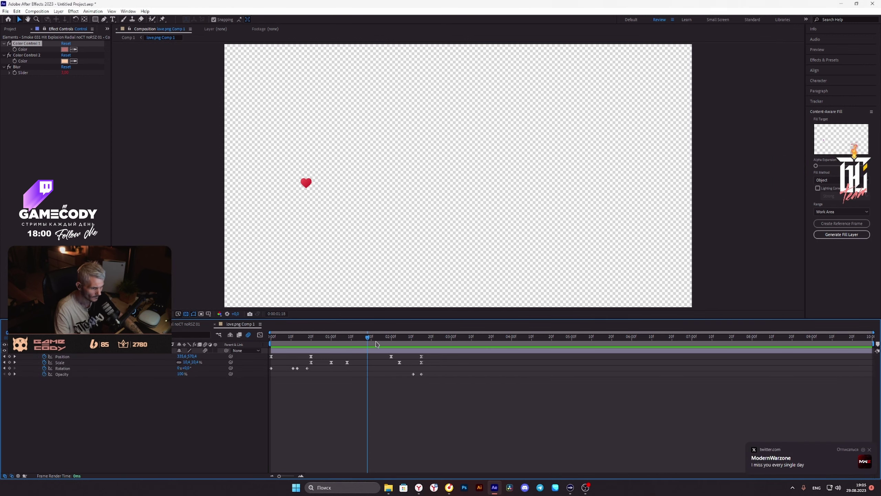
drag(368, 337, 389, 348)
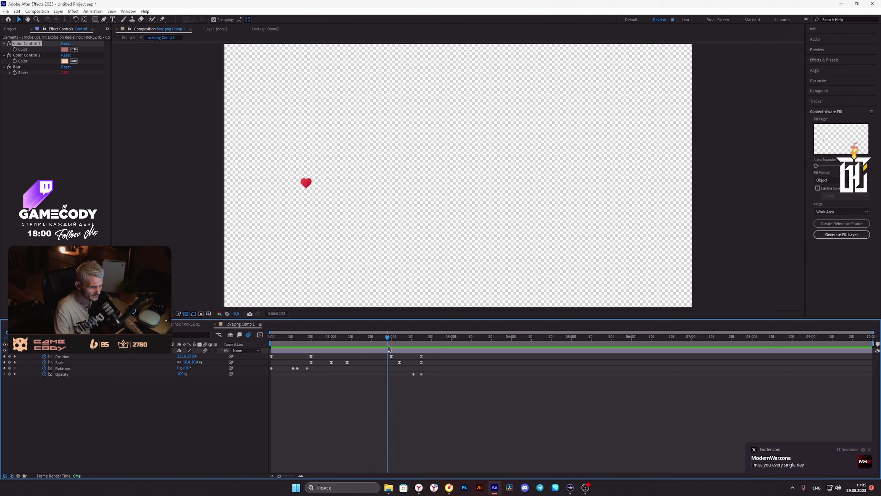
drag(437, 391, 432, 357)
key(k)
key(Home)
key(space)
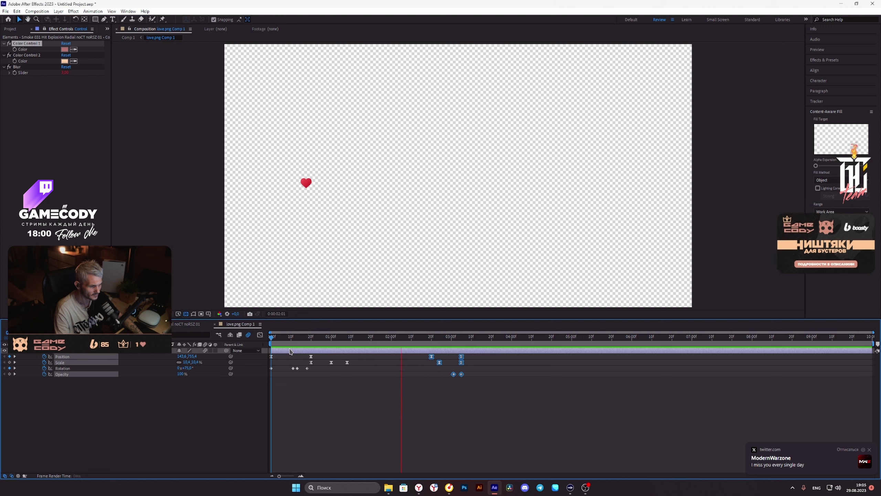
click(559, 428)
click(870, 450)
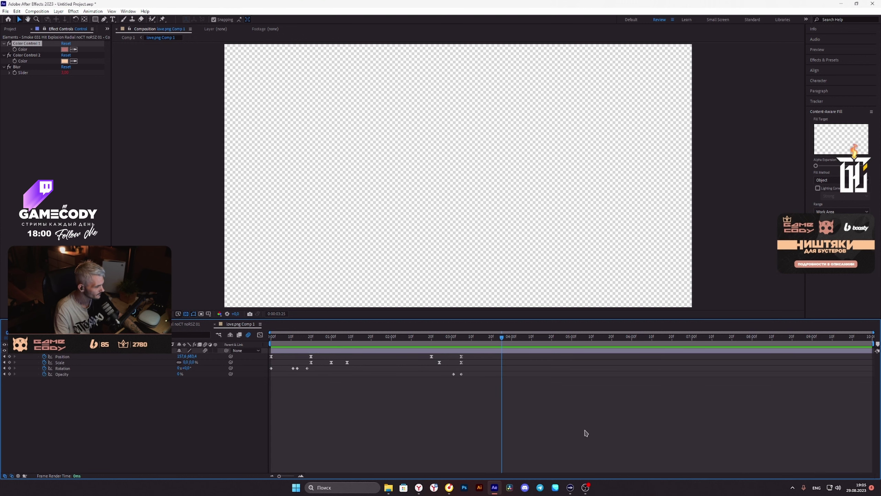
- Return to Comp 1, fit the composition in the viewer, and preview the heart animation from the first frame
key(ctrl+s)
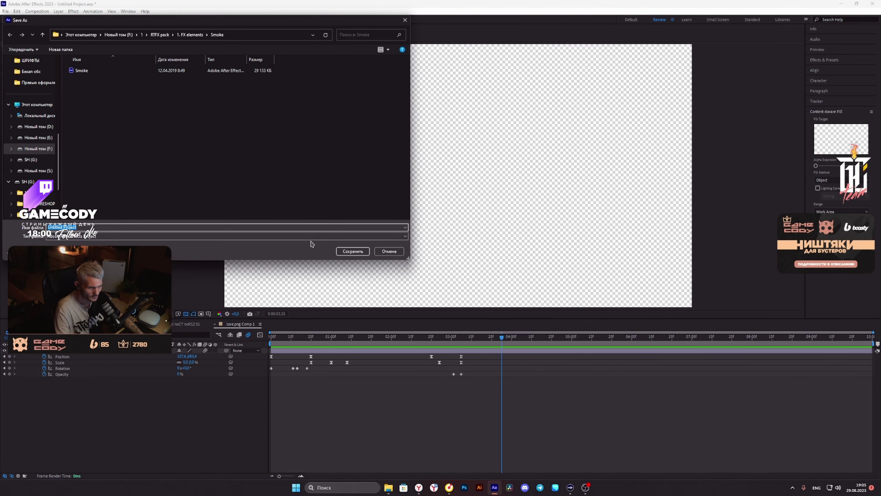
click(387, 250)
click(183, 325)
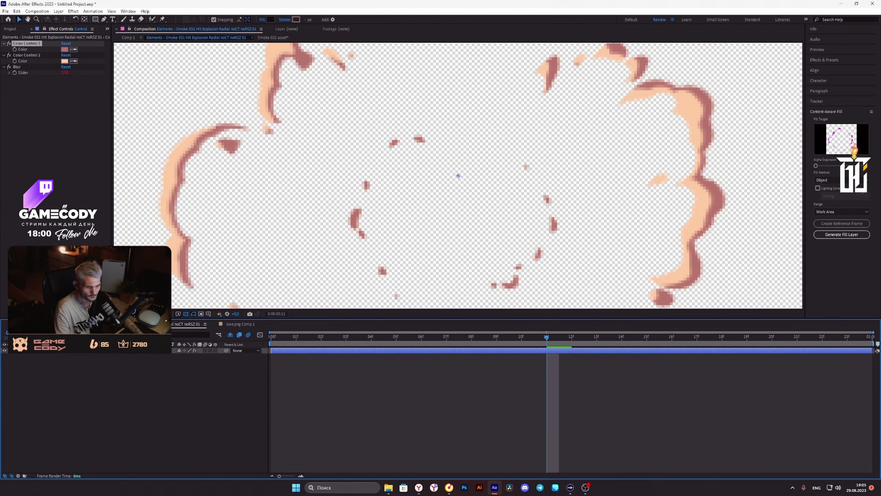
click(68, 324)
click(129, 313)
click(130, 321)
drag(288, 336, 250, 339)
key(space)
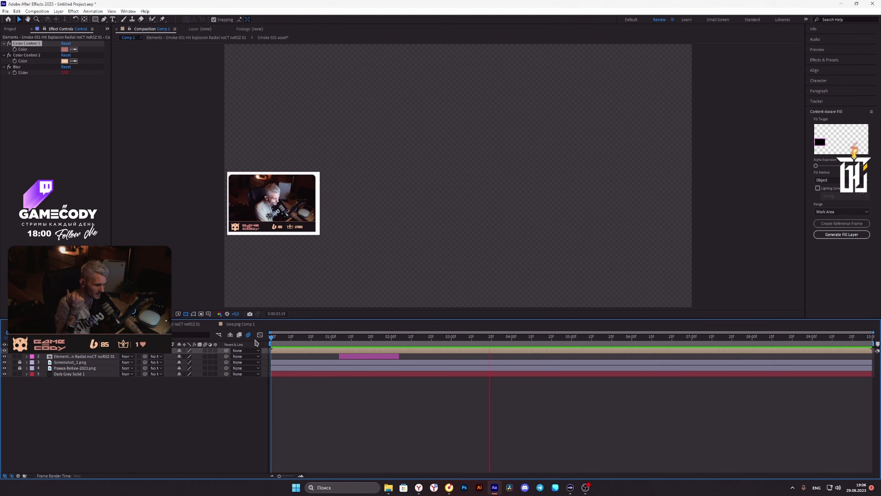
click(243, 405)
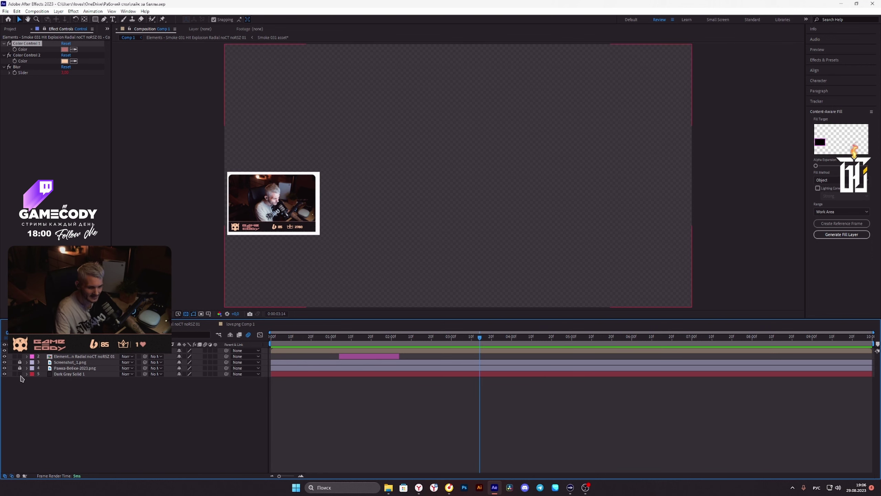
- Hide the screenshot, webcam frame and Dark Grey Solid 1 layers in Comp 1, and end the work area at 3:10
drag(4, 362, 5, 367)
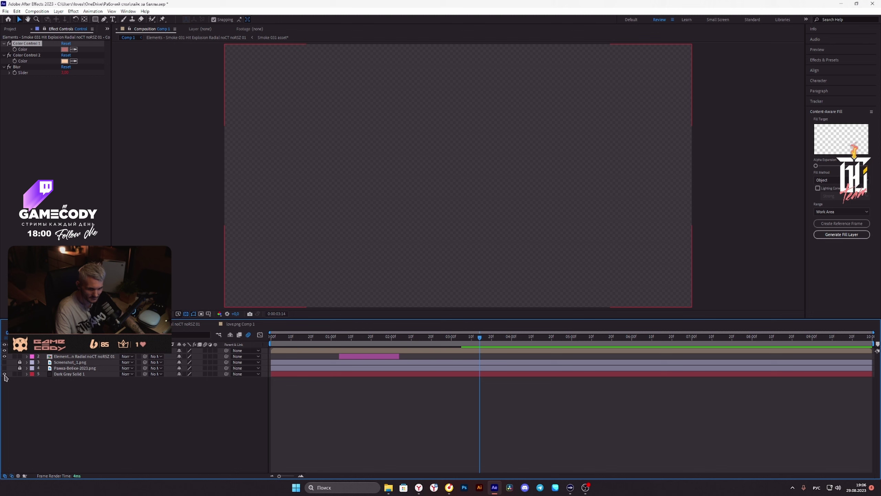
click(4, 374)
key(space)
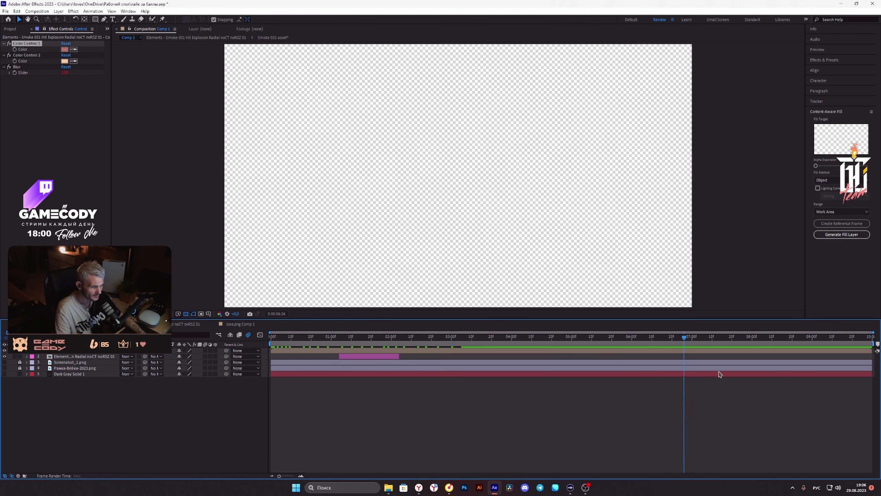
drag(719, 372, 454, 380)
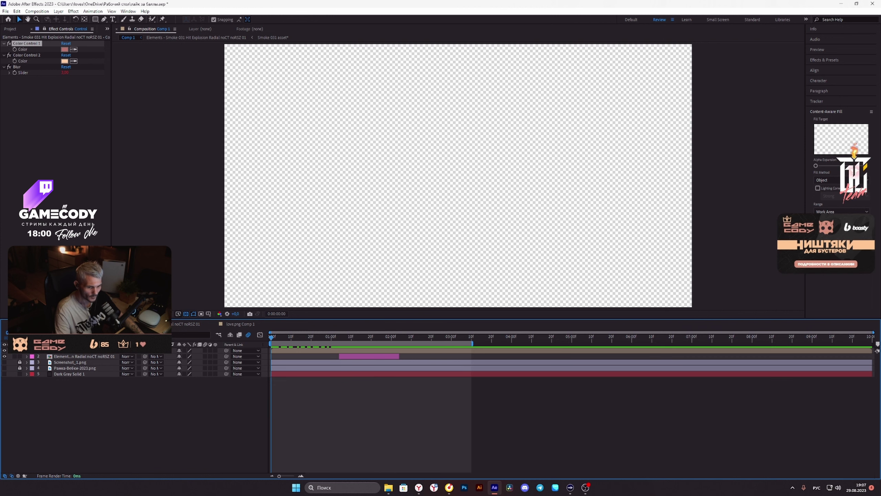
- Examine the heart's smoke burst up close against the SFX - Swoosh Fast 02.mp3 sound by replaying Comp 1 around one second
click(240, 323)
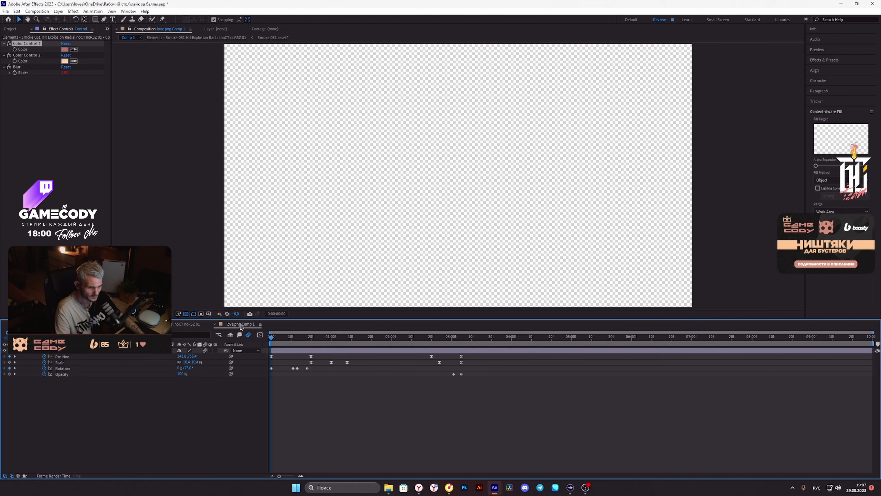
click(185, 323)
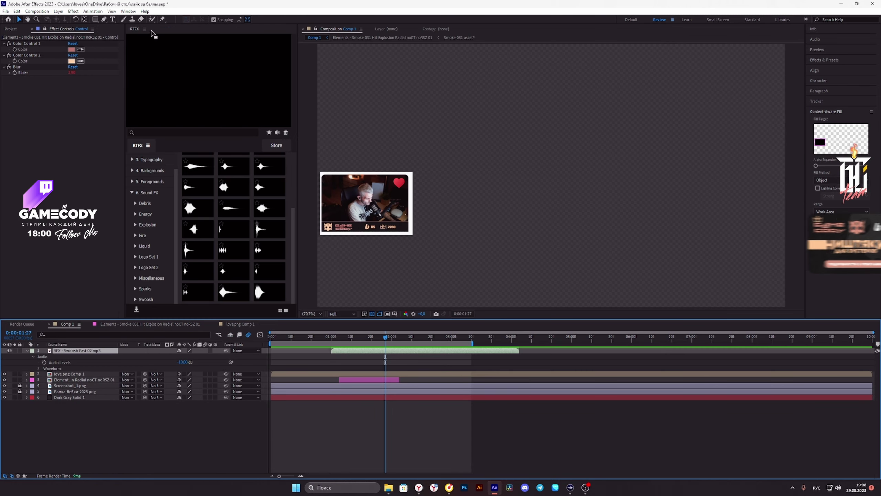
scroll(395, 222, up, 3)
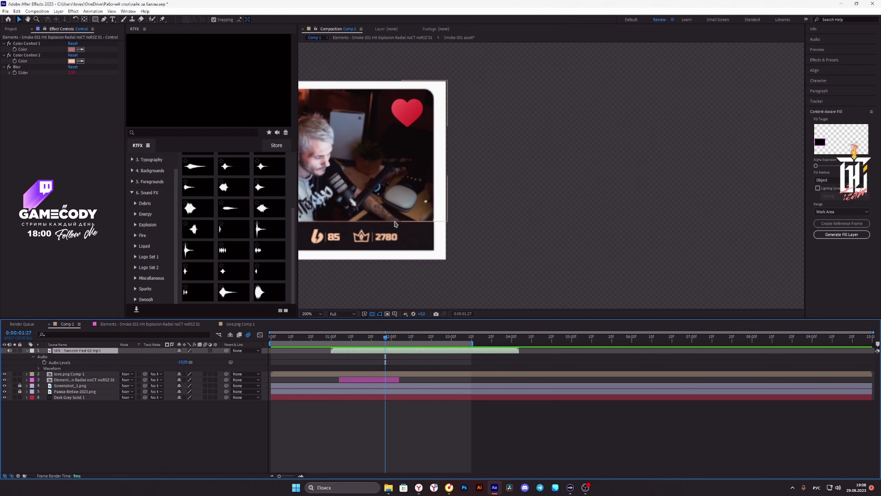
click(335, 339)
key(space)
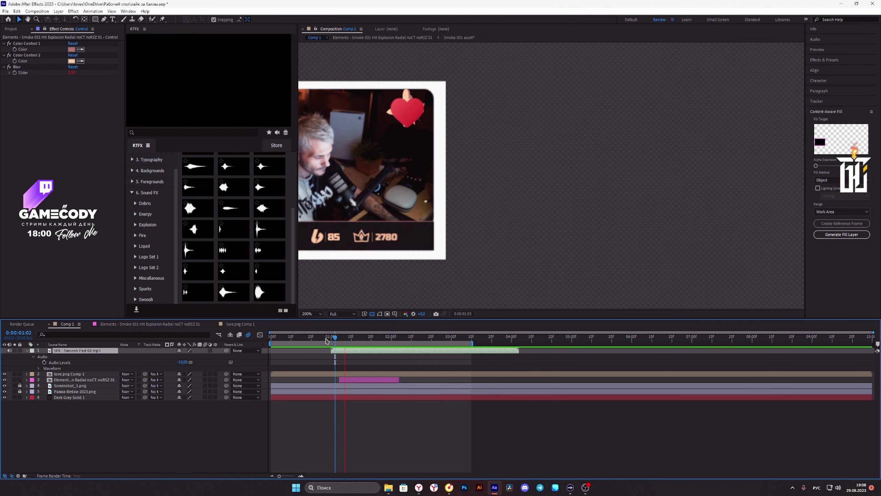
key(space)
click(352, 338)
key(space)
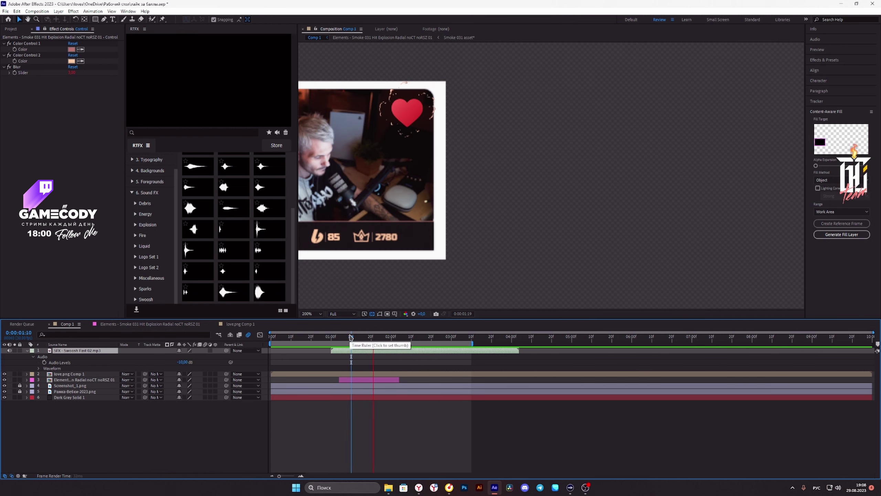
key(space)
click(315, 340)
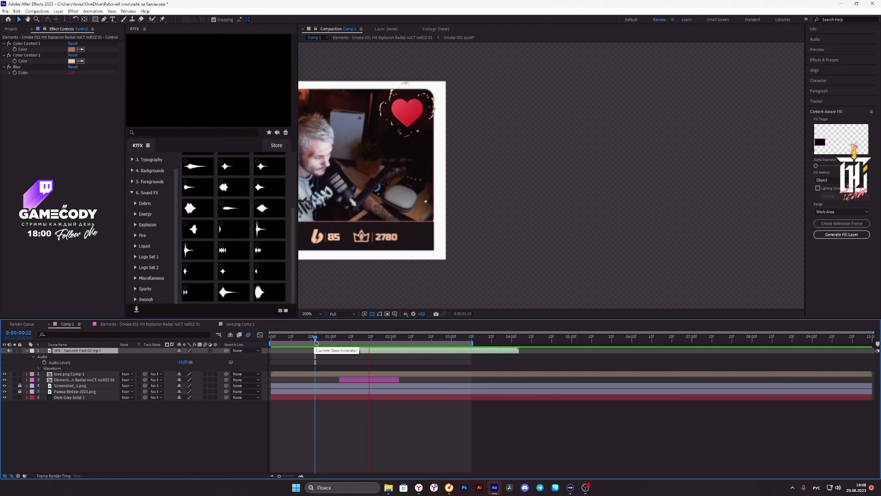
click(391, 337)
scroll(361, 245, down, 2)
click(319, 314)
click(309, 330)
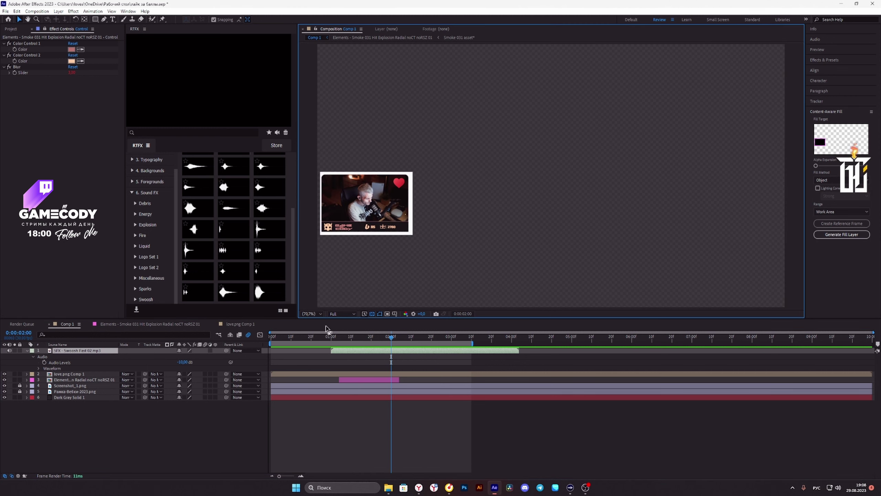
- Move the sfx_Whoosh_06.wav layer so it starts at 0:00, and preview Comp 1 from the beginning
drag(340, 343, 262, 341)
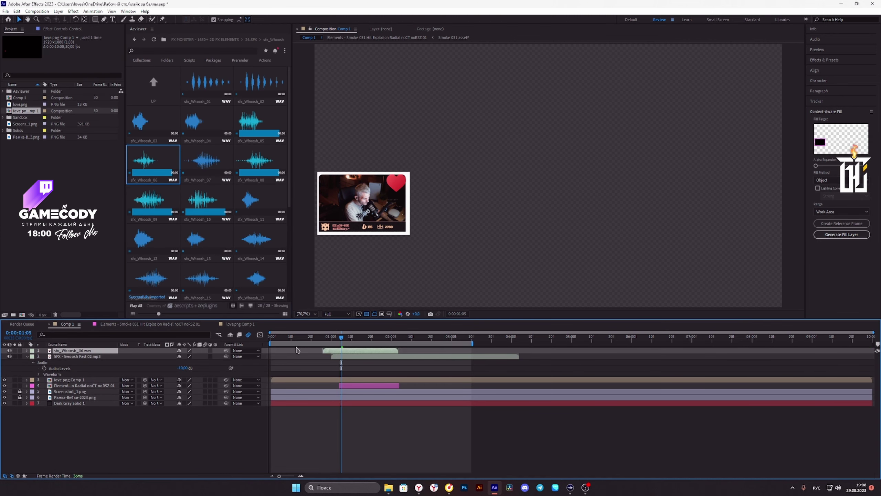
click(281, 350)
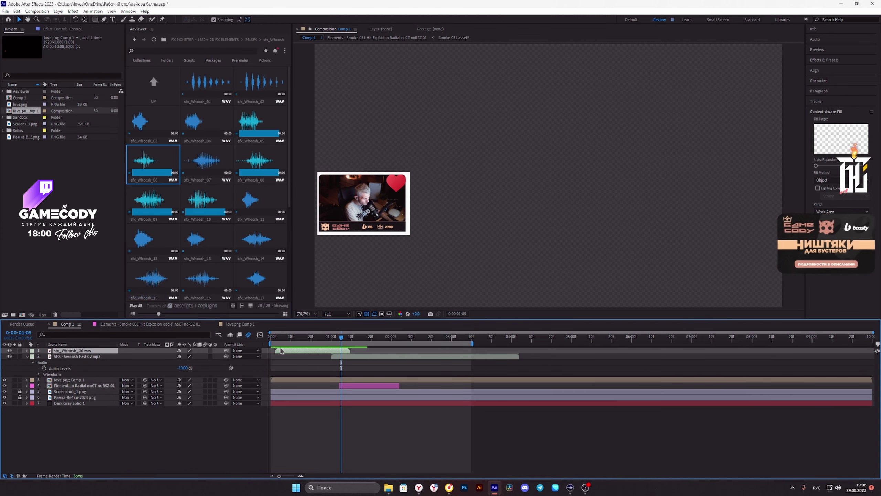
drag(281, 351, 262, 342)
key(space)
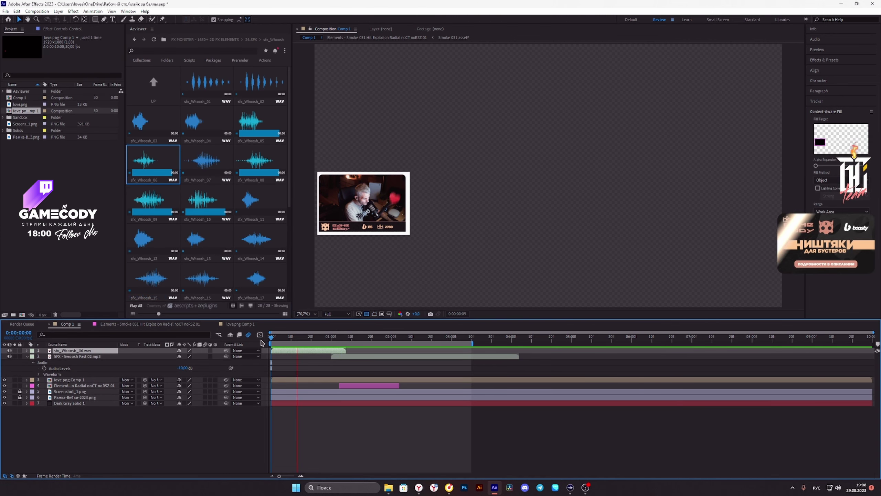
key(space)
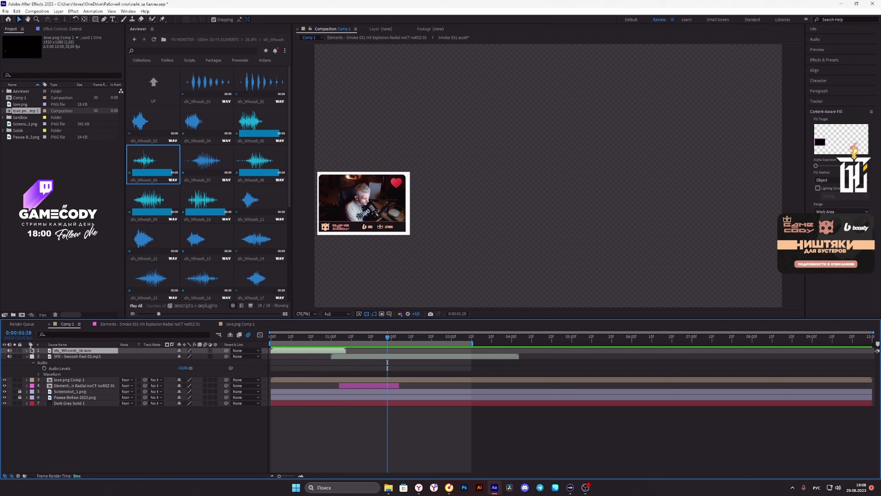
- Adjust the audio level of the sfx_Whoosh_06.wav layer and collapse the properties of both sound layers
click(27, 350)
click(33, 356)
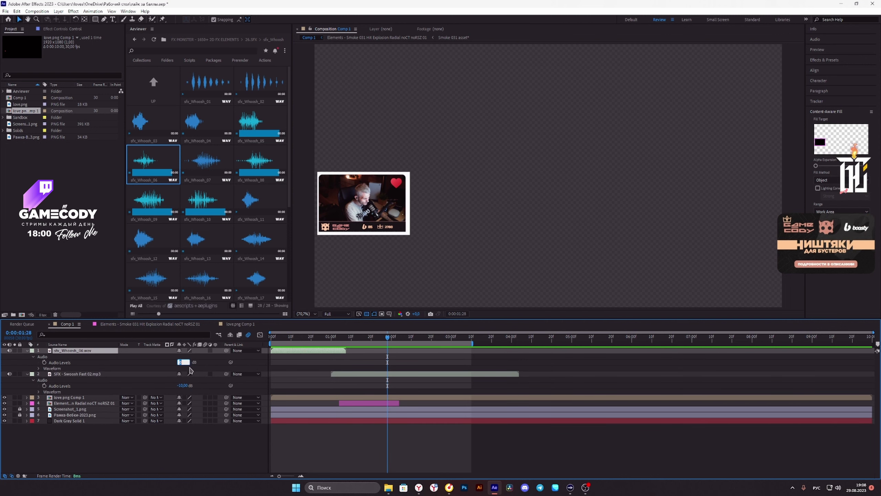
click(27, 350)
click(27, 357)
- Play Comp 1 from the first frame to check both sound effects against the heart's movement
key(space)
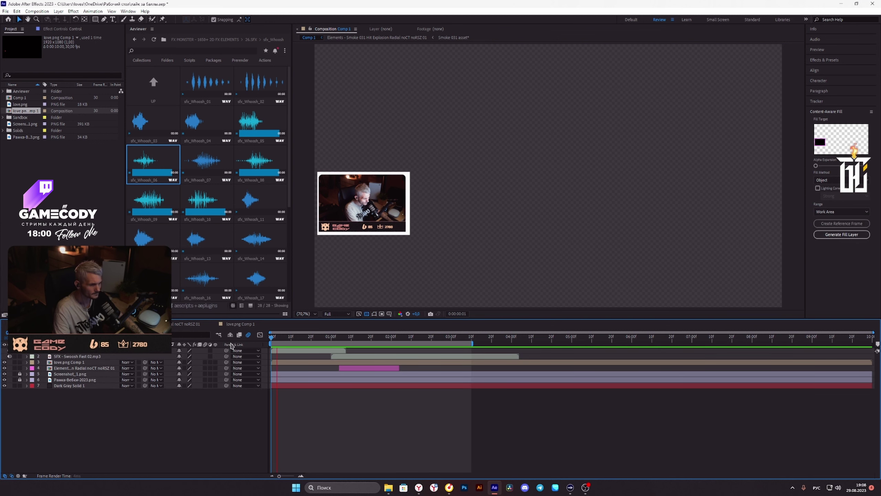
key(space)
drag(281, 339, 224, 343)
key(space)
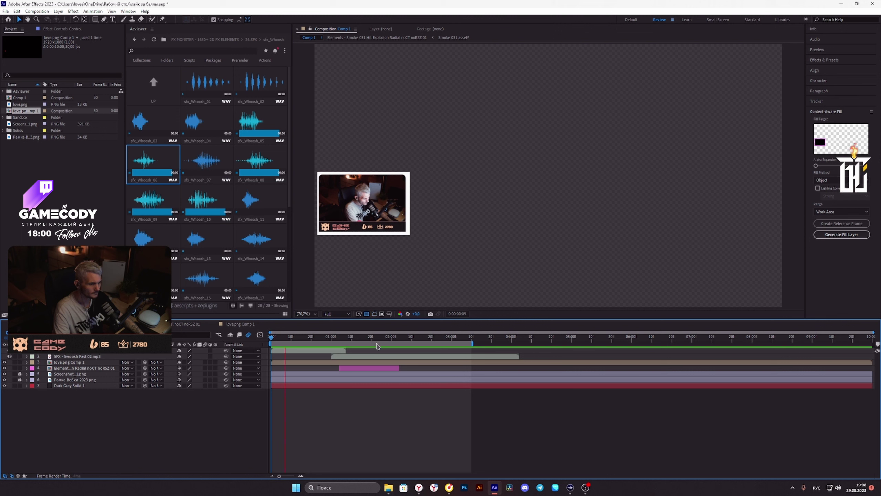
key(space)
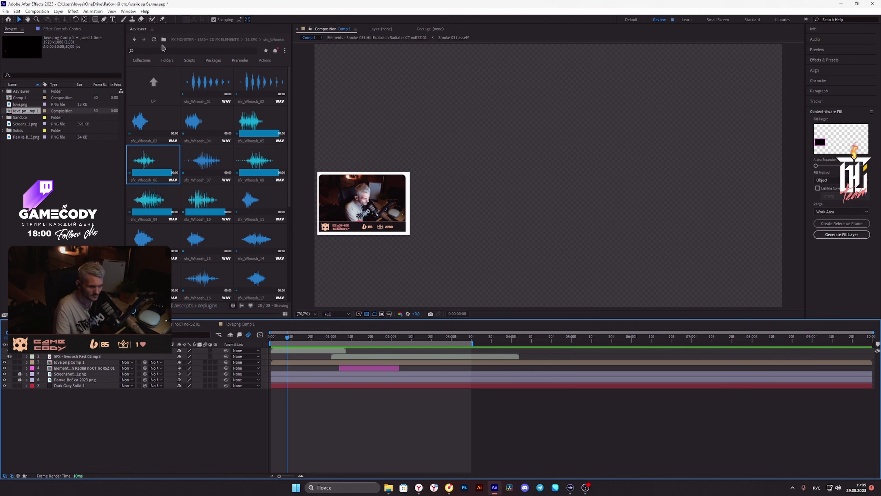
- Close the Aeviewer panel and hide the screenshot, webcam frame and dark grey solid layers to leave a transparent background
click(152, 29)
click(163, 32)
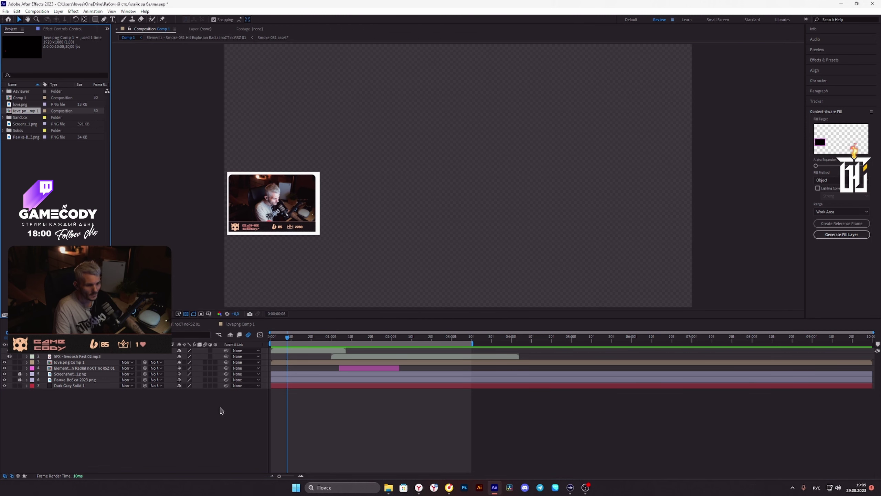
drag(300, 341, 249, 341)
drag(4, 374, 4, 386)
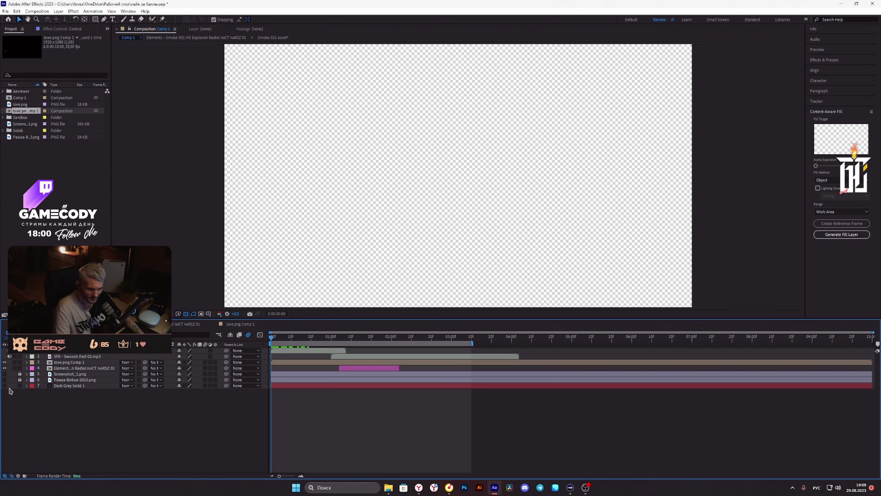
mouse_move(273, 342)
mouse_down()
mouse_move(399, 348)
mouse_move(265, 333)
mouse_up()
- Add Comp 1 to the Adobe Media Encoder queue
click(6, 12)
mouse_move(38, 118)
click(162, 118)
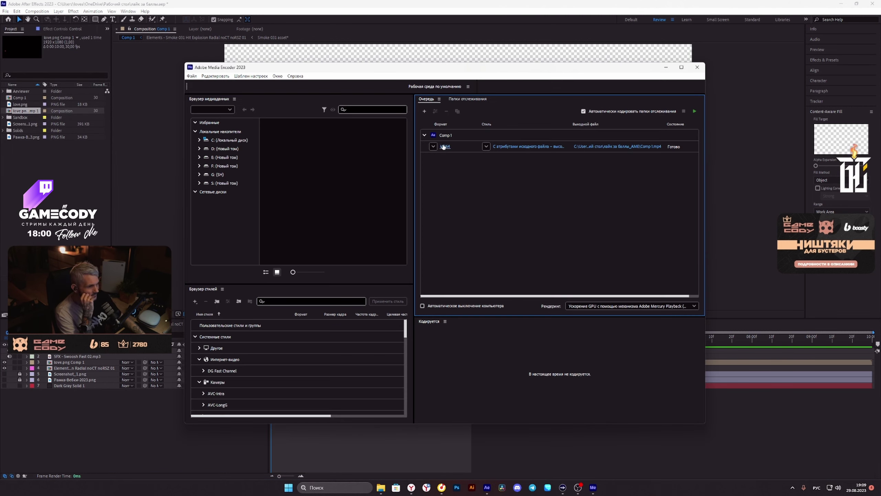
- Set the Comp 1 export format to WebM at 60 frames per second with best render quality enabled
click(570, 125)
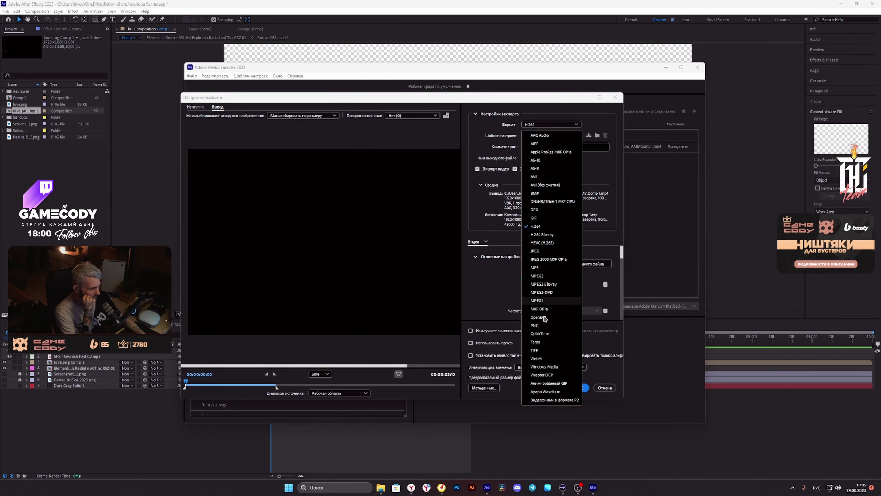
click(540, 358)
scroll(501, 297, down, 2)
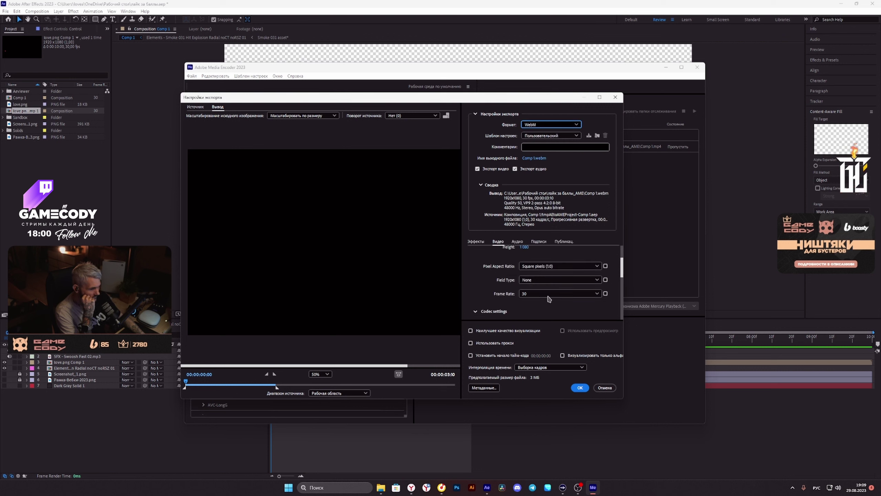
click(559, 294)
click(541, 399)
click(470, 330)
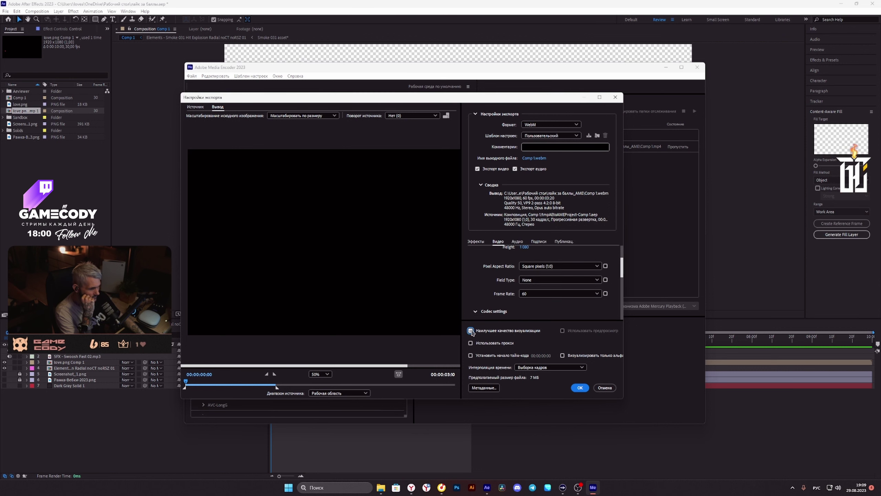
- Include the alpha channel in the WebM export and set the encoding quality to 85
scroll(483, 286, down, 5)
click(476, 286)
scroll(520, 287, up, 5)
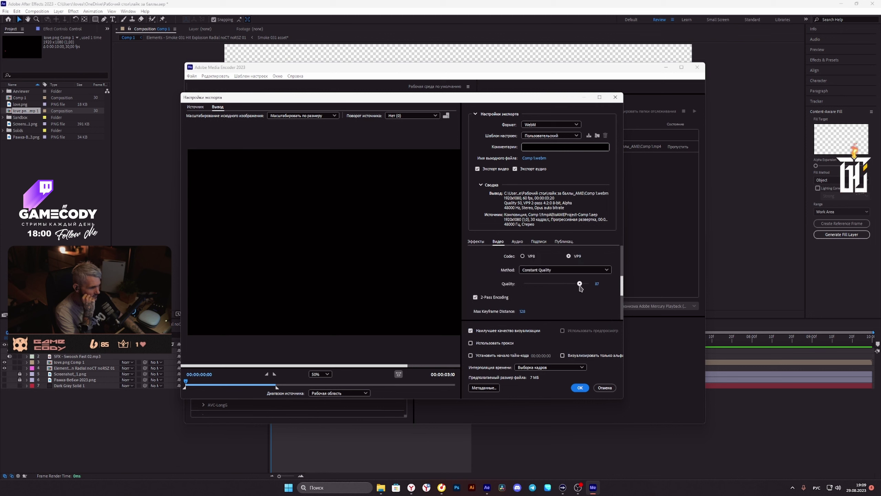
scroll(489, 284, up, 3)
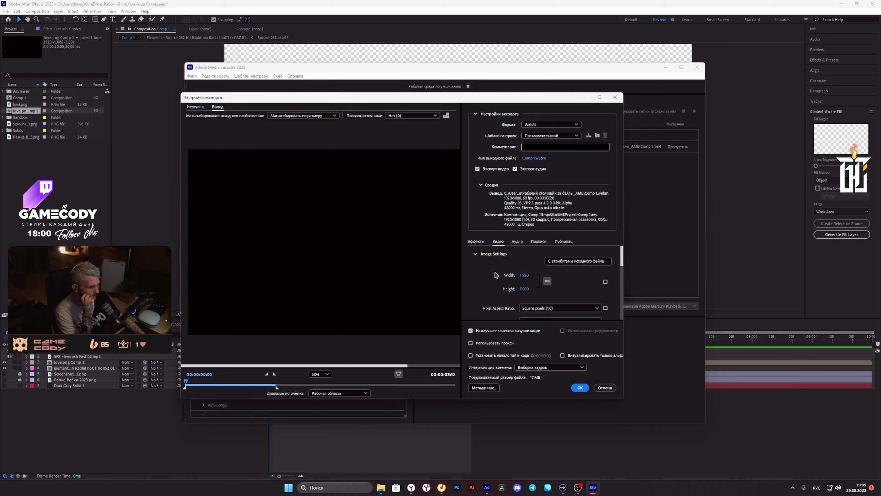
- Name the output file "лайк мне" on the desktop, accept the export settings, and start the encoding queue
click(534, 158)
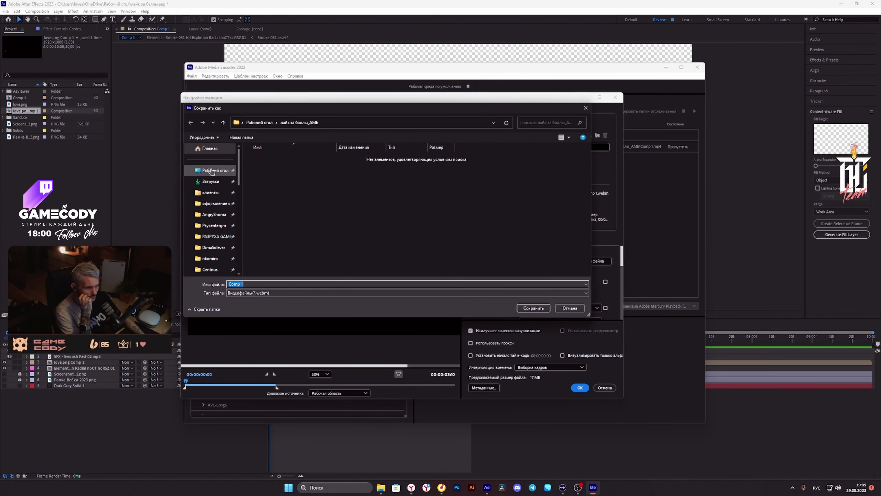
text(лай)
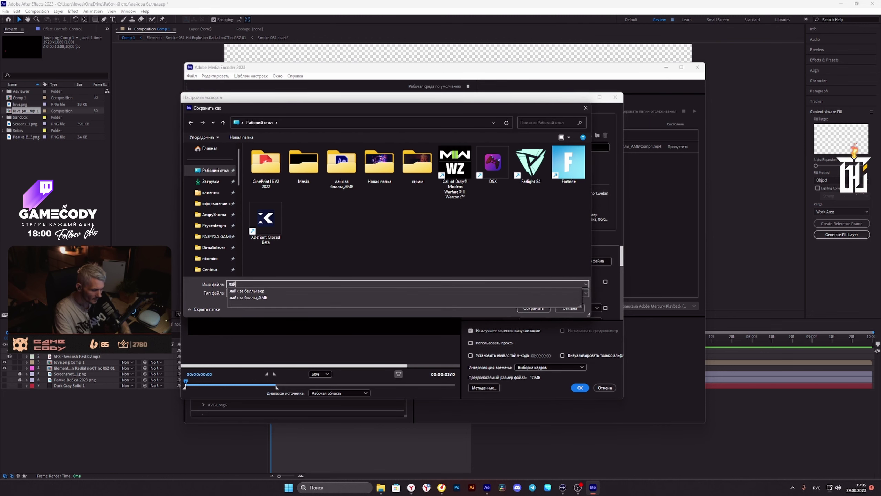
text(к мне)
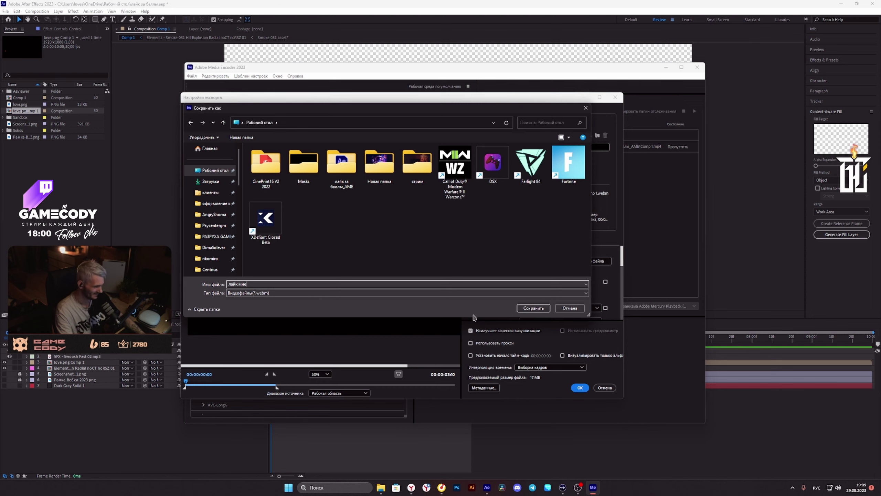
click(542, 308)
click(580, 387)
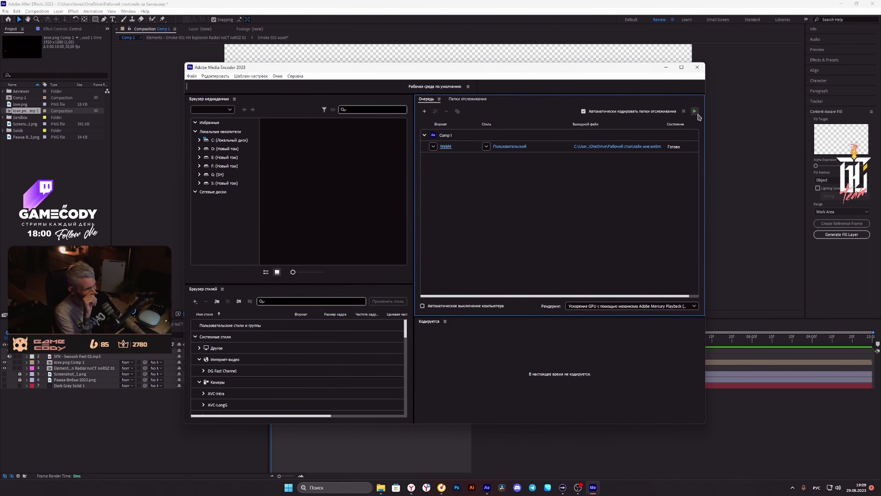
click(694, 111)
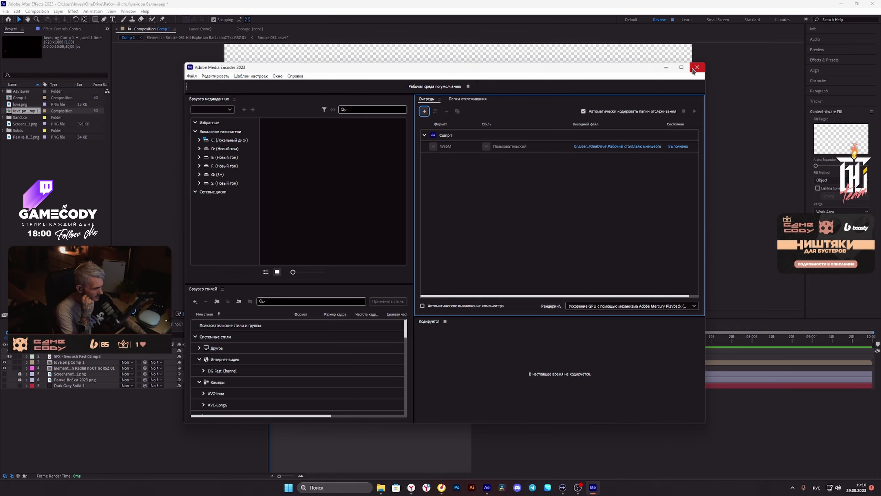
- Clear the open windows off the desktop and add the exported лайк мне.webm file to the sources of the OBS scene Стрим
click(665, 68)
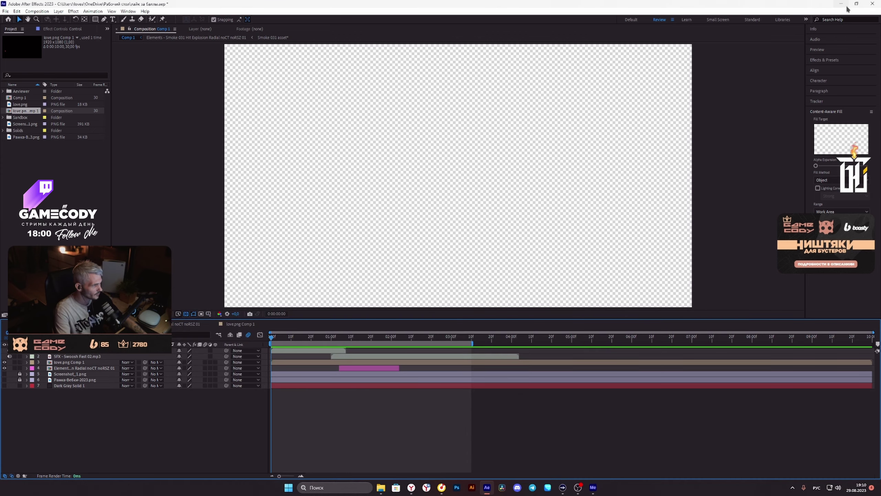
click(840, 4)
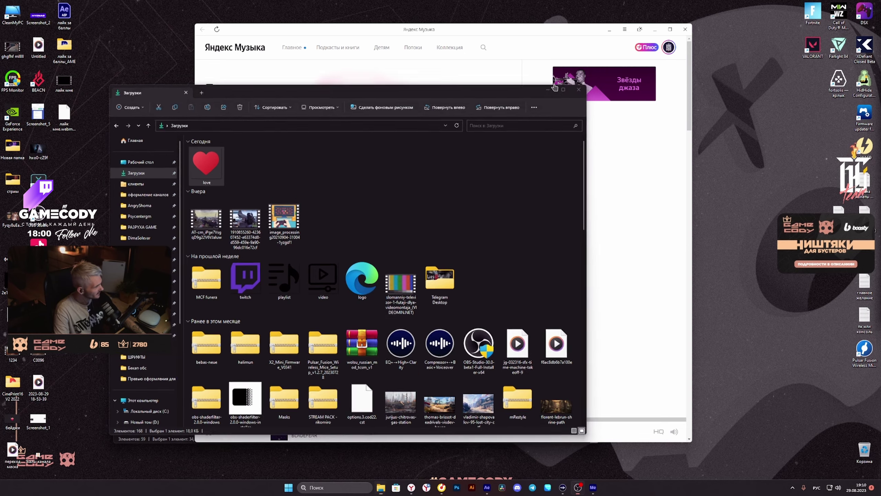
click(551, 84)
click(655, 30)
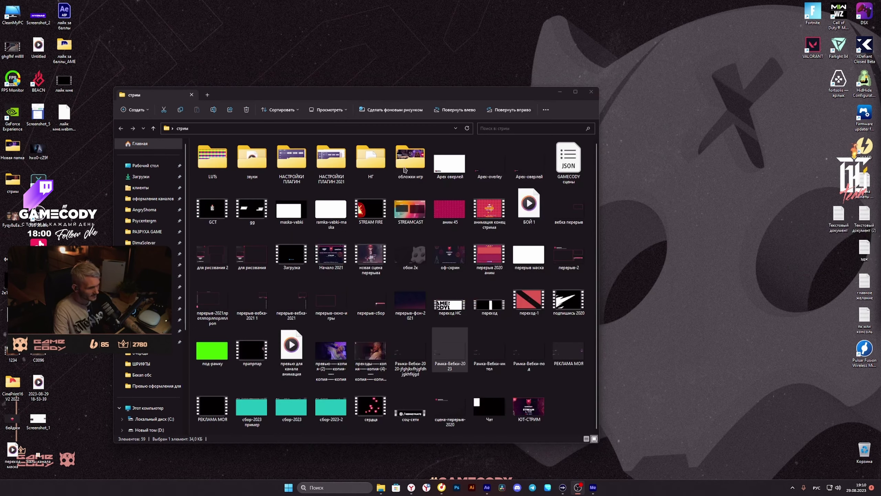
drag(506, 94, 556, 75)
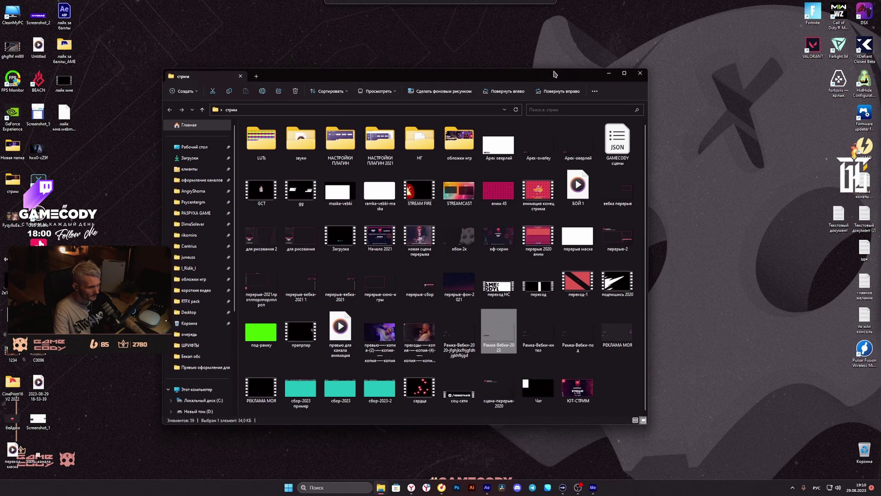
click(609, 73)
drag(880, 87, 525, 53)
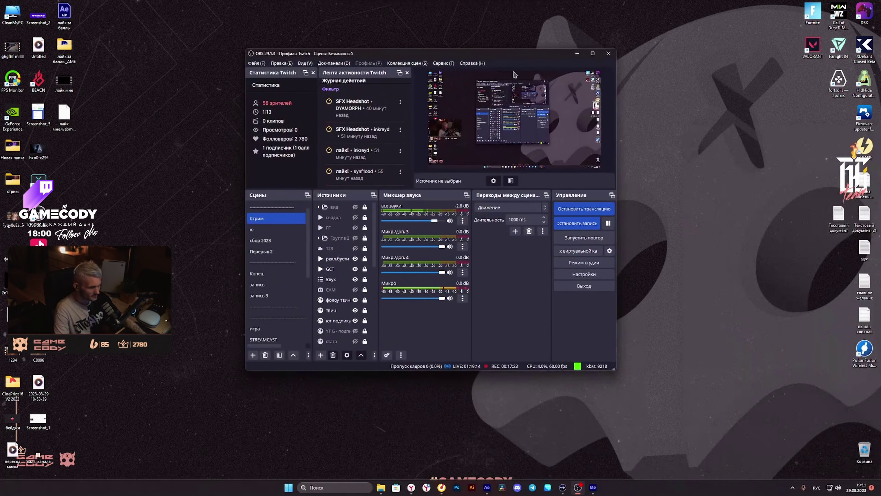
drag(68, 83, 340, 210)
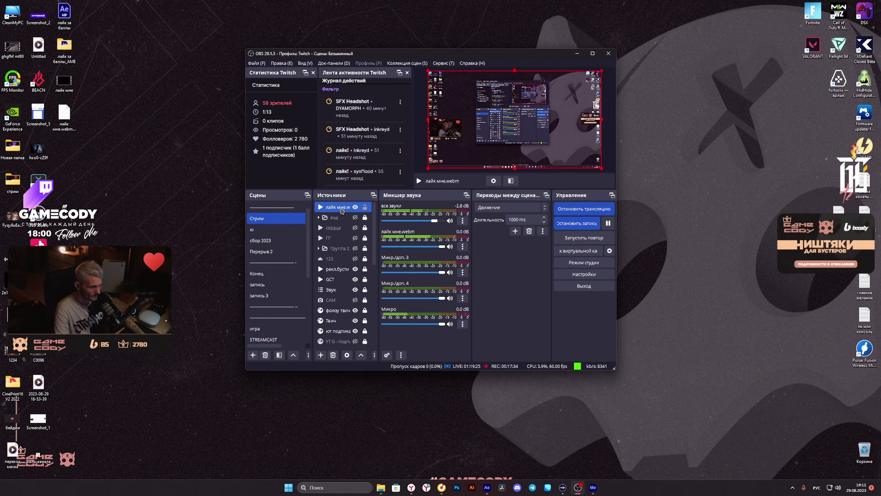
- Rename the new media source to "лайк мне" and place it directly below the сердца source
click(347, 208)
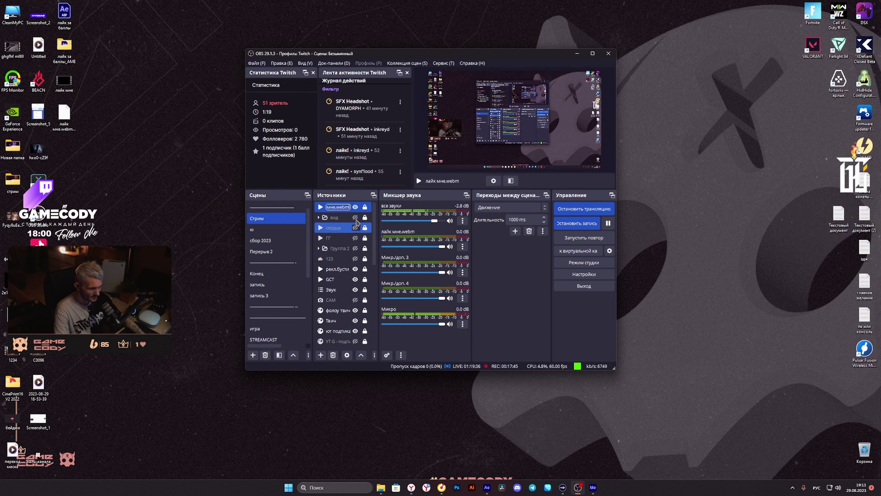
key(BackSpace)
key(BackSpace)
key(BackSpace)
key(BackSpace)
key(BackSpace)
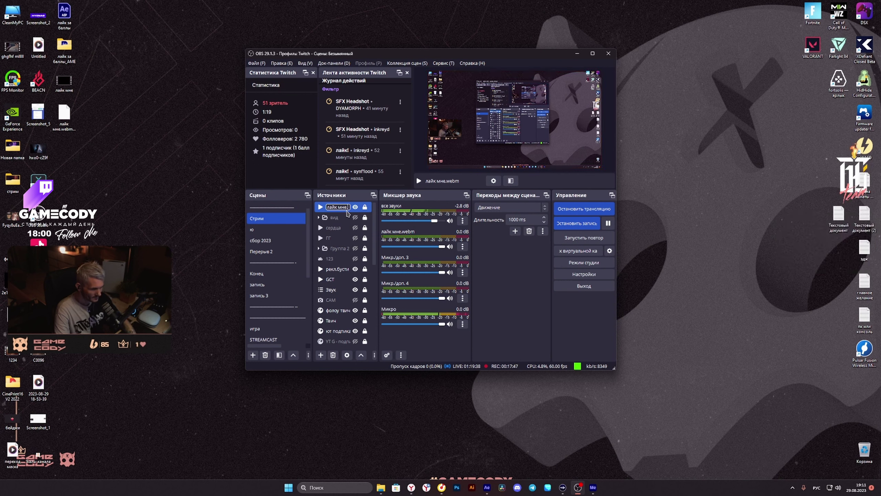
click(354, 226)
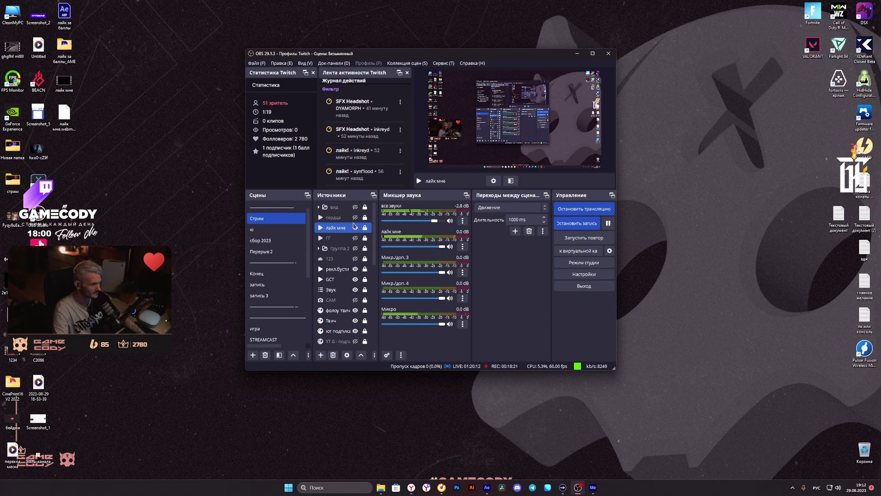
ctrl+click(349, 218)
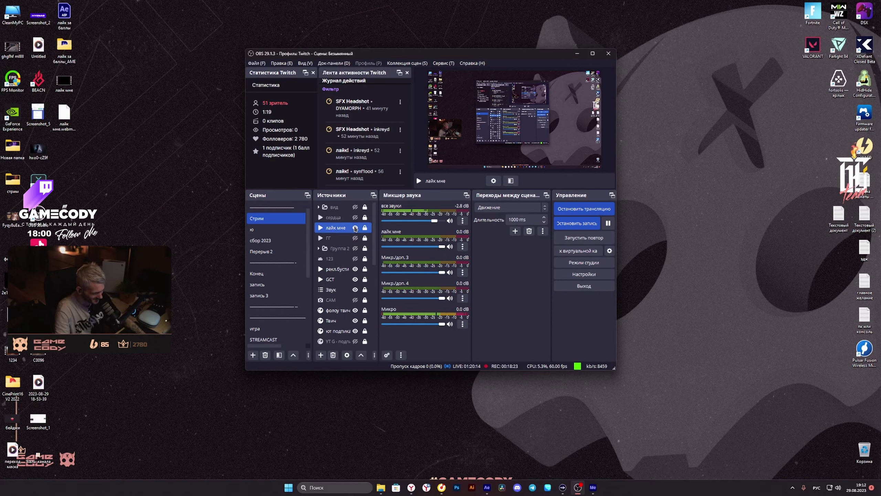
ctrl+click(346, 270)
ctrl+click(345, 289)
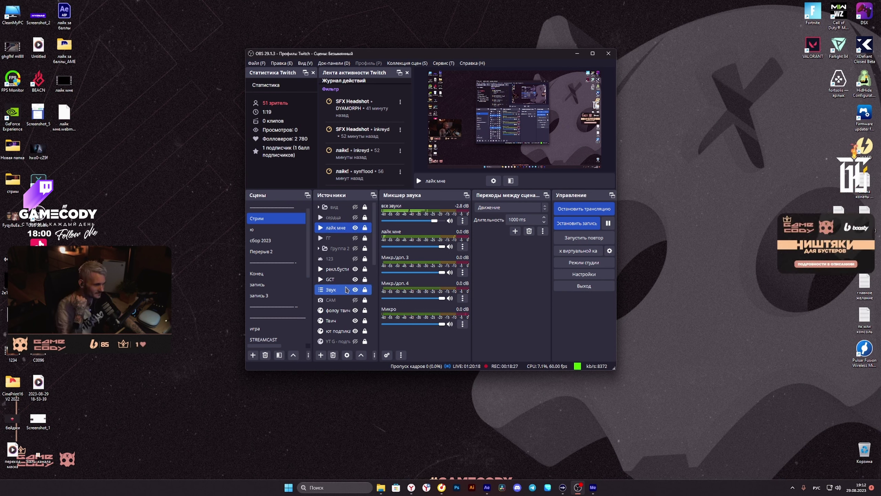
ctrl+click(347, 299)
- Test the лайк мне overlay by toggling its visibility several times, leaving the source hidden
click(355, 228)
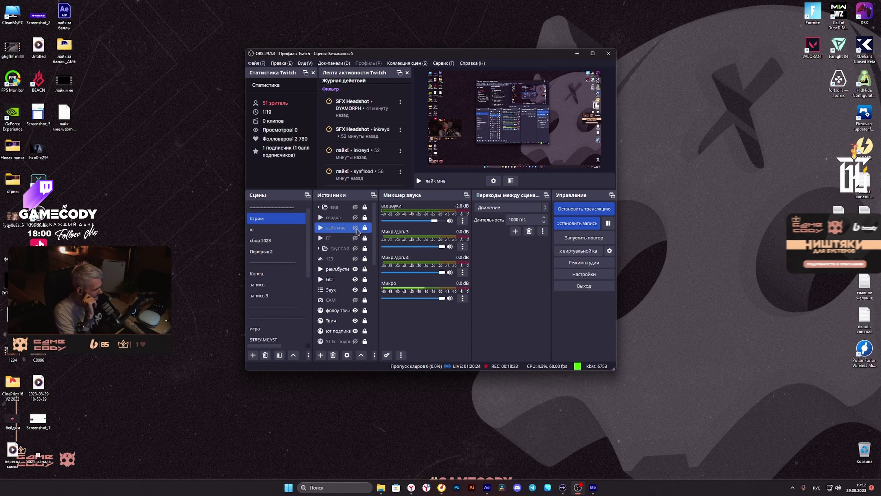
click(355, 228)
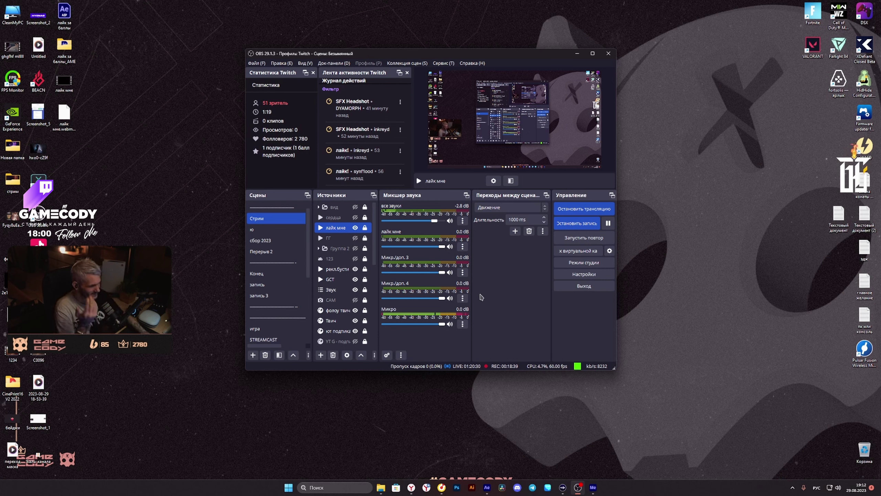
click(355, 228)
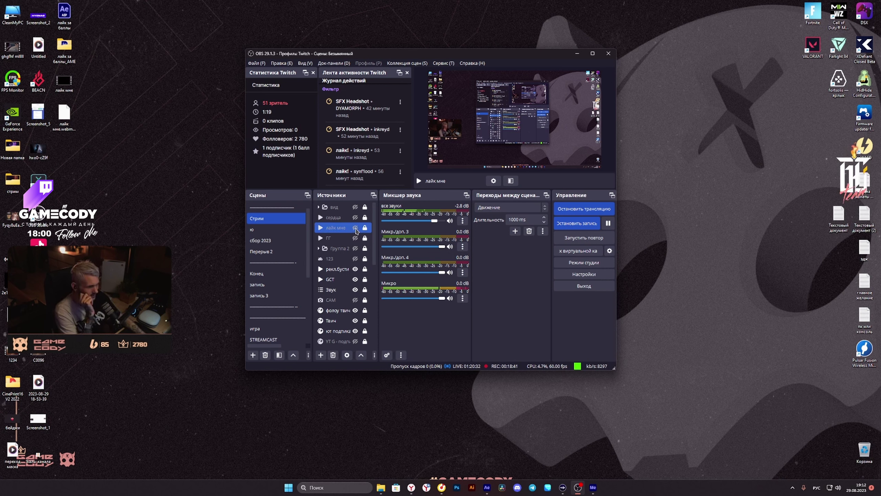
click(355, 228)
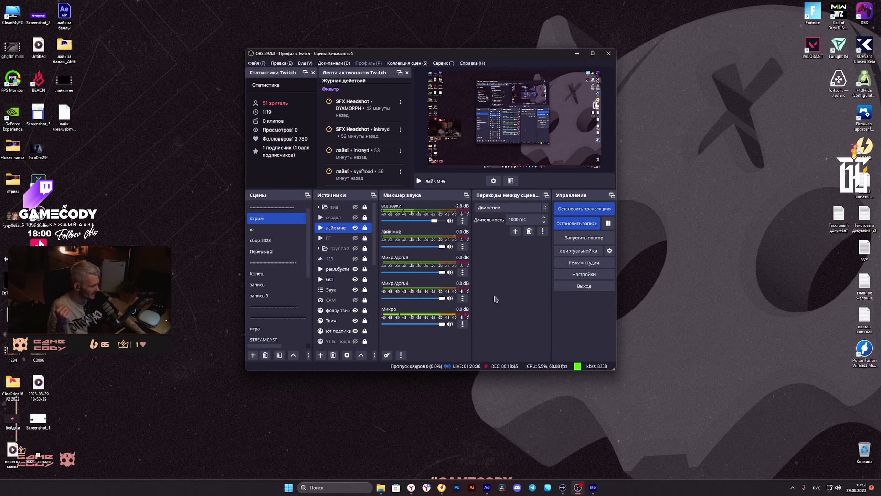
click(355, 227)
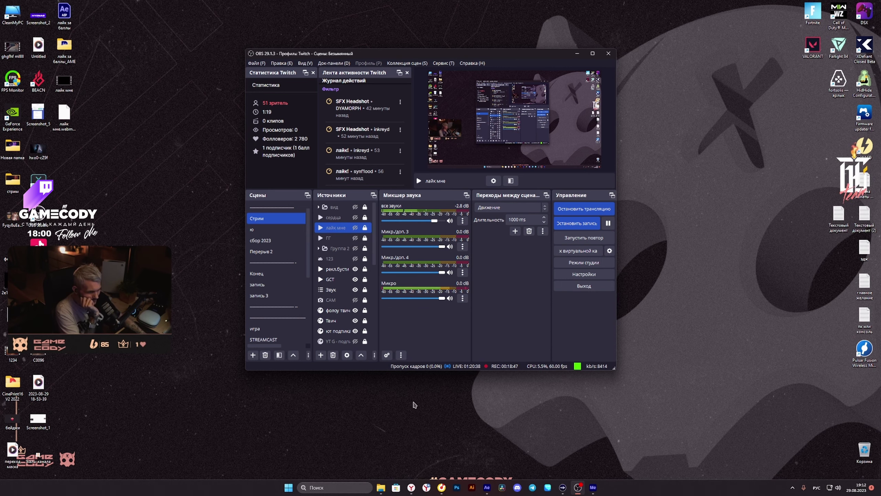
- Open Triggerfyre in a new browser tab, log in with Twitch, and dismiss the Patreon banner
click(411, 487)
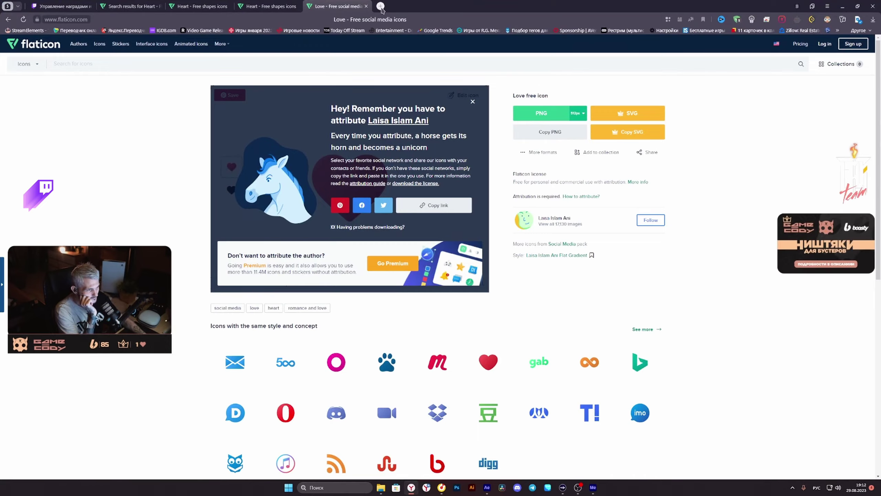
click(381, 6)
text(екш)
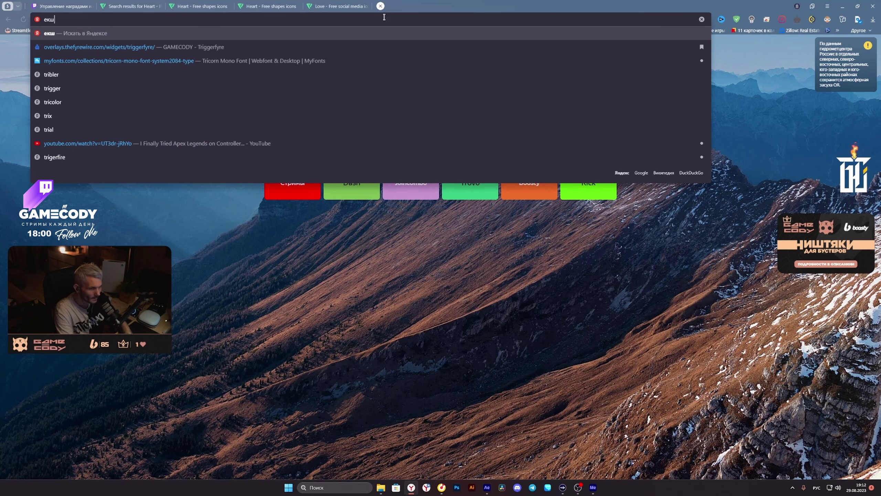
click(245, 46)
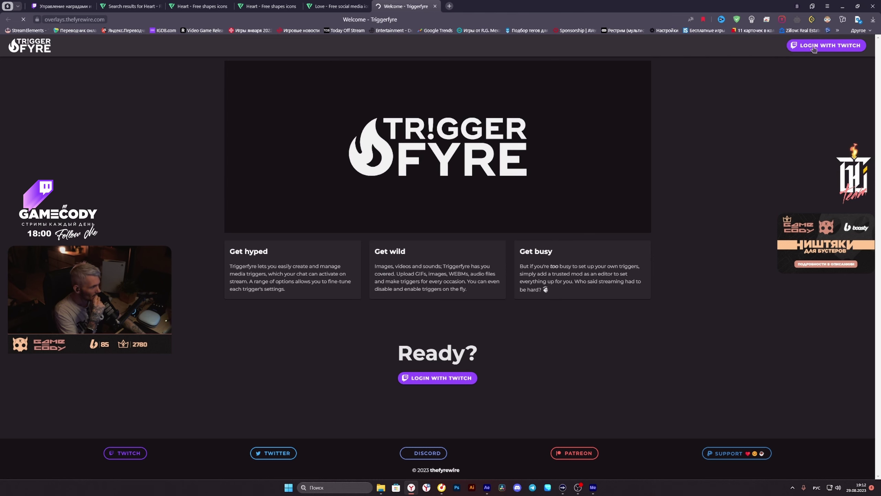
click(836, 45)
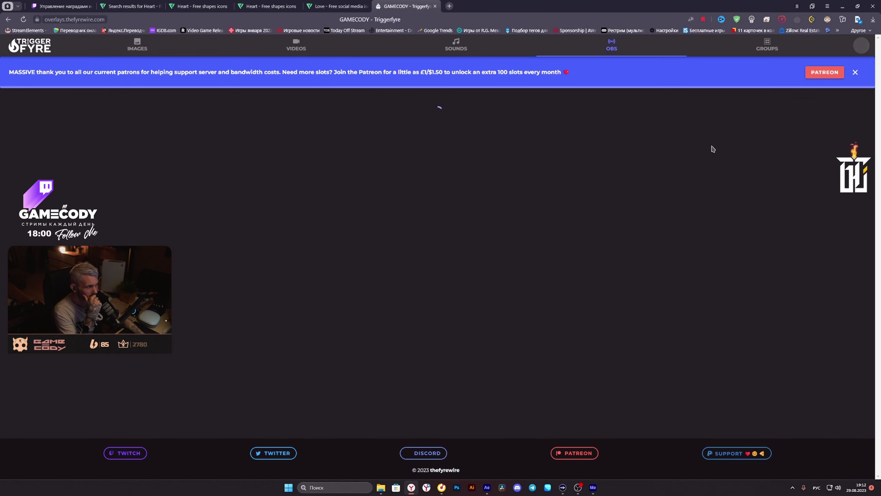
click(855, 73)
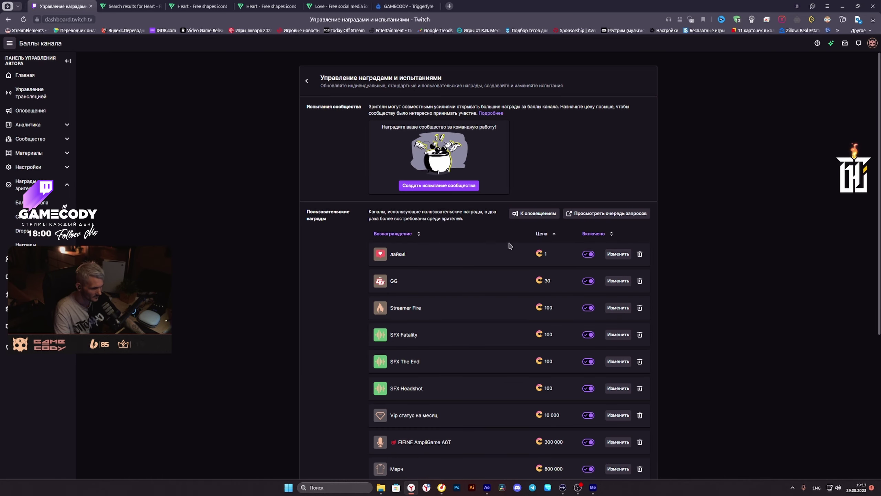
scroll(337, 357, down, 4)
scroll(335, 356, down, 2)
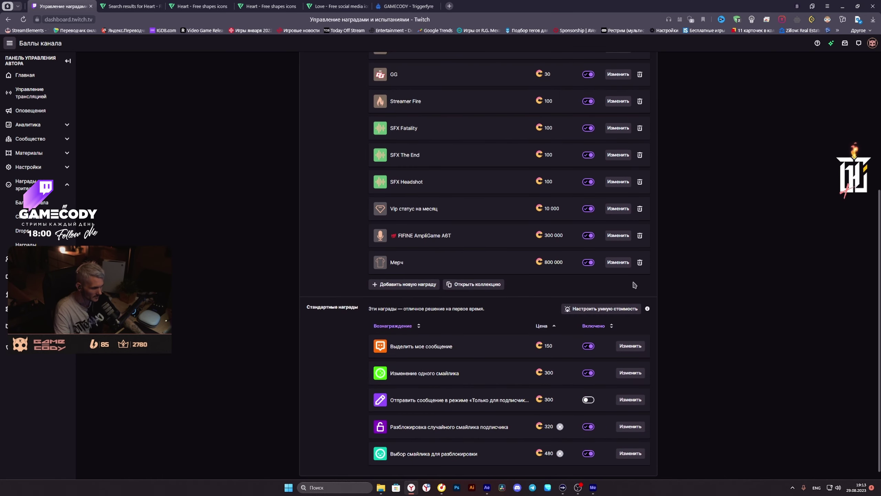
click(387, 284)
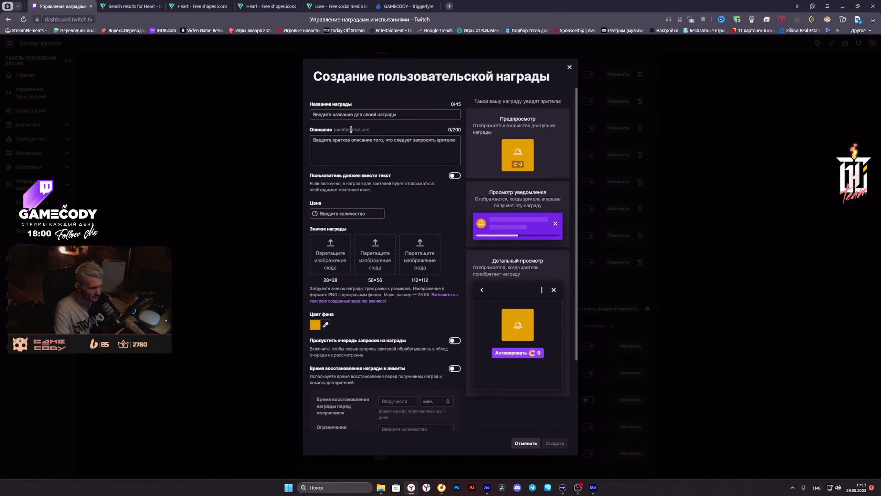
click(333, 116)
text(лайкcody)
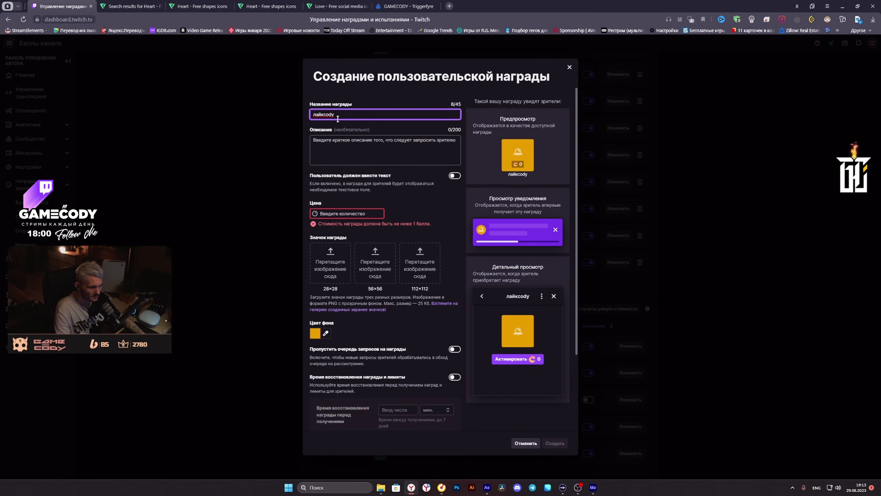
click(569, 68)
- Compare the name of the Streamer Fire reward on Twitch with the command name of the StreamerFire1 trigger in Triggerfyre
scroll(389, 295, up, 6)
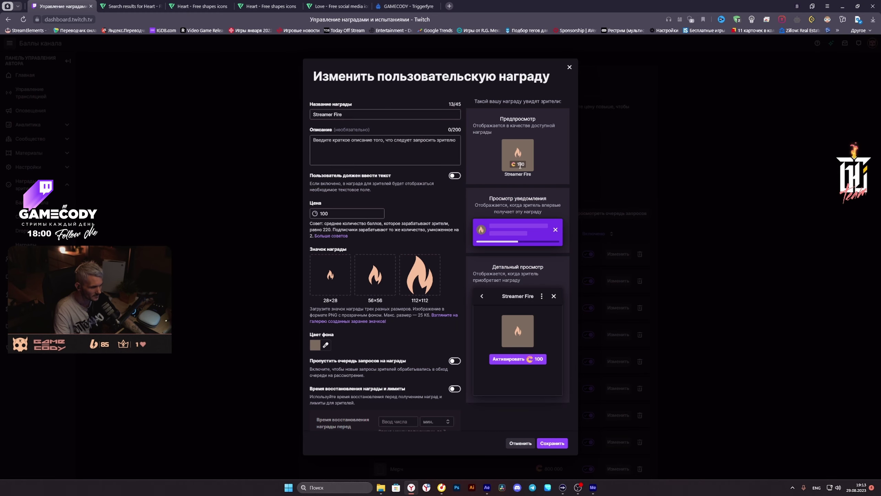
drag(344, 114, 304, 117)
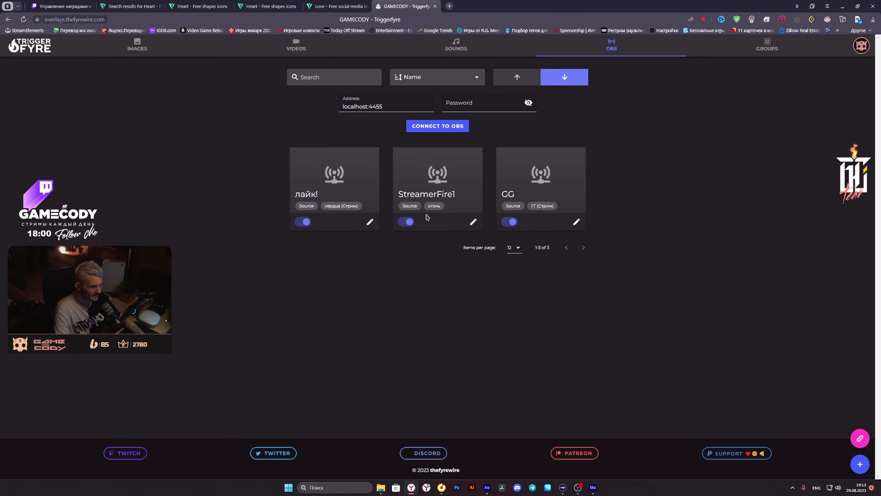
click(473, 222)
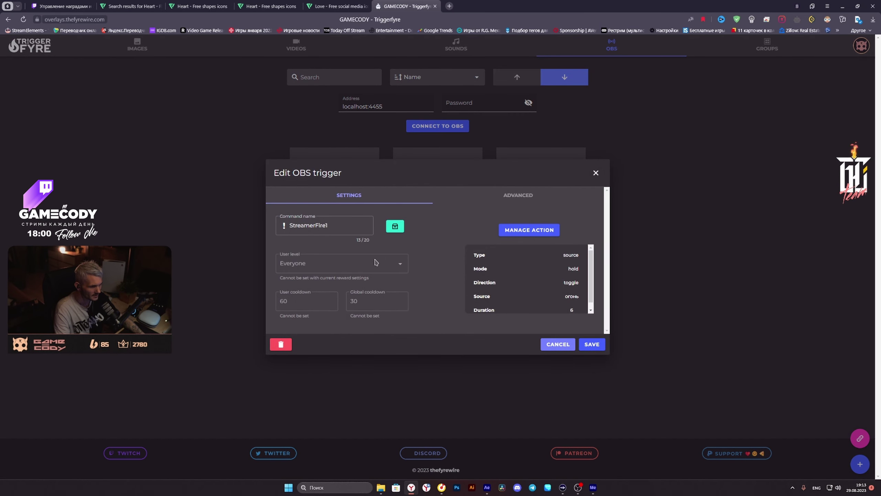
drag(332, 226, 290, 226)
click(427, 248)
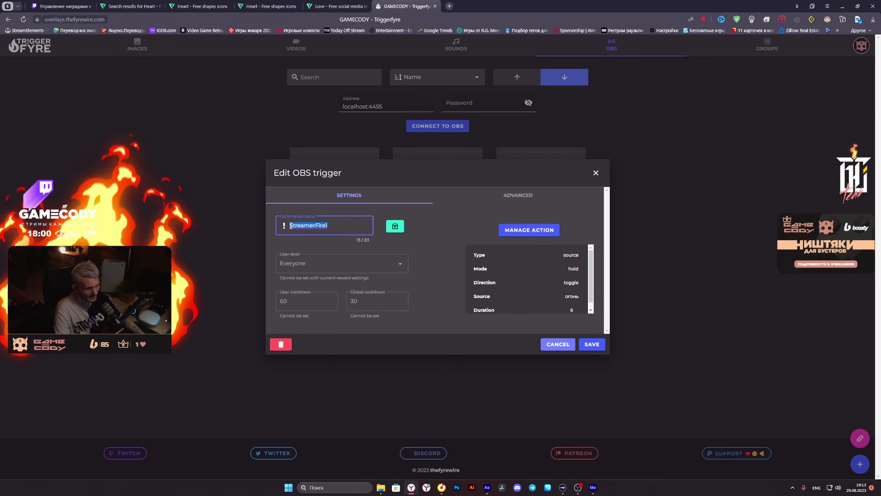
click(339, 228)
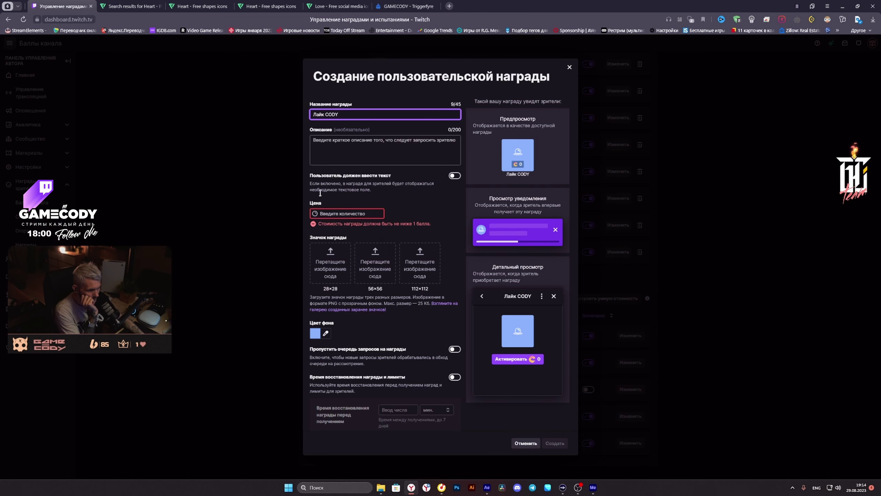
- Create a custom Twitch reward named "Лайк CODY" with a price of 1 channel point
click(346, 213)
text(1)
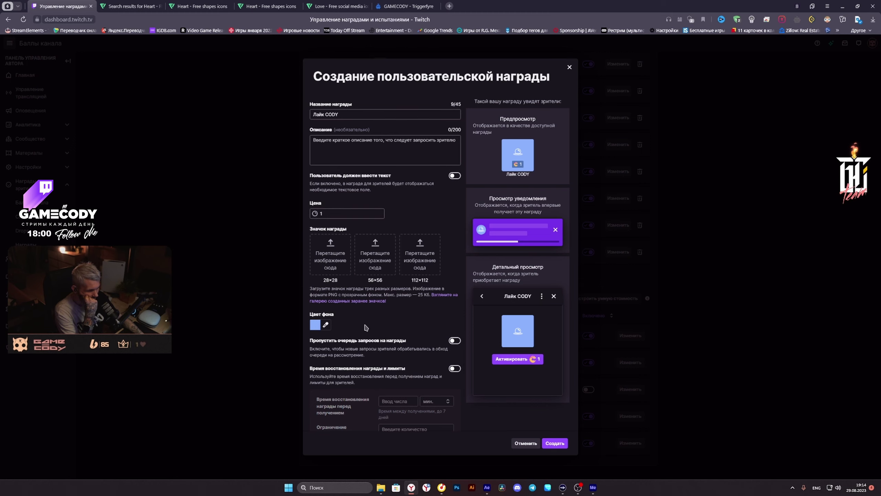
scroll(389, 325, down, 3)
scroll(367, 312, up, 3)
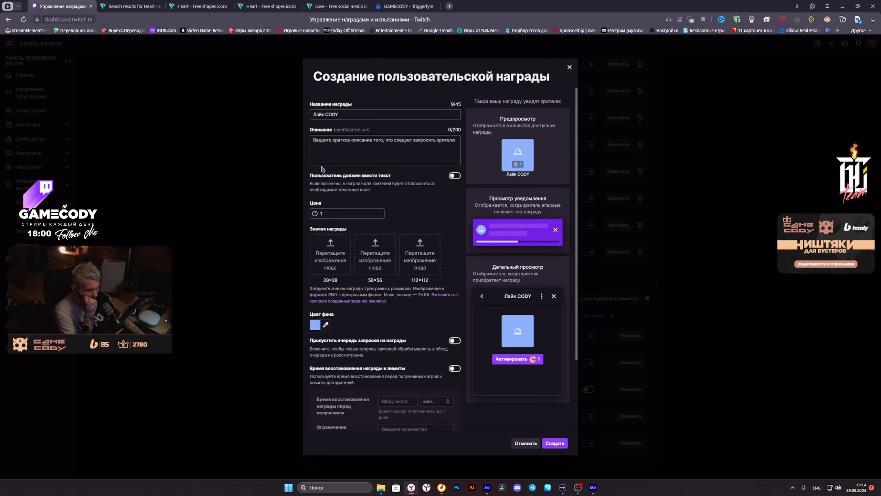
click(555, 443)
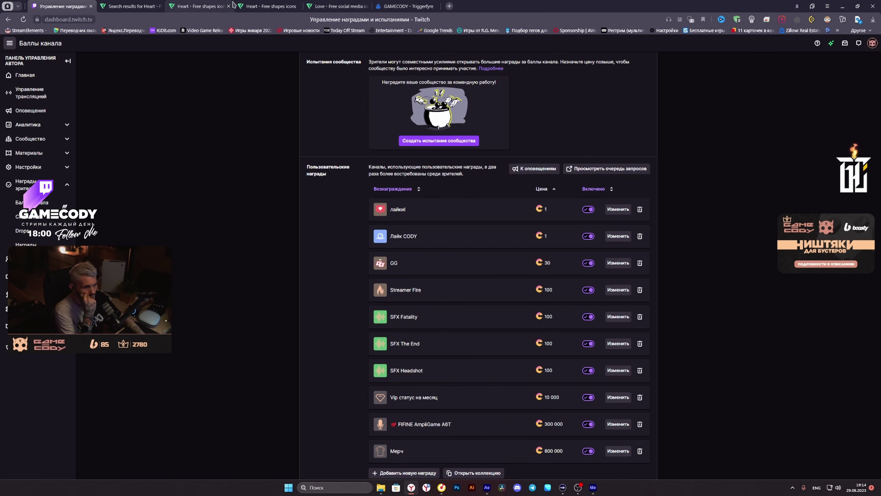
- Connect Triggerfyre to OBS and start a new OBS trigger with the command name "лайкcody"
click(419, 7)
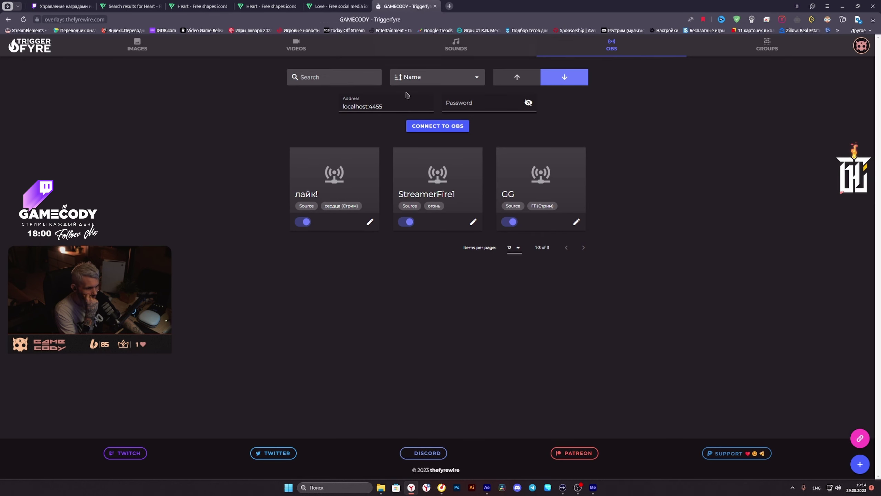
click(437, 126)
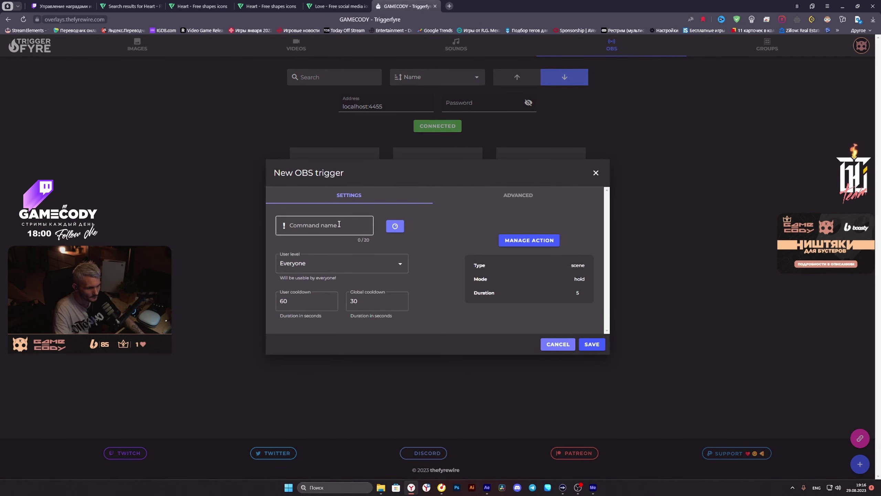
click(339, 224)
text(лайкcody)
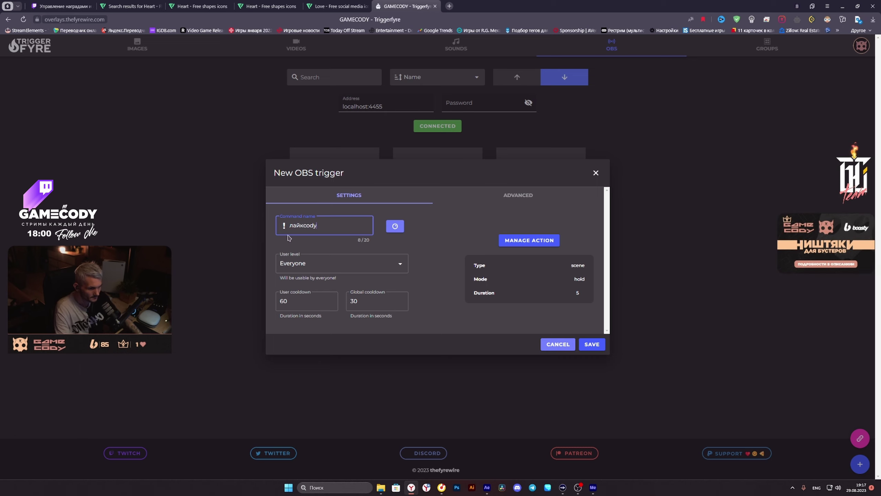
- Link the new OBS trigger to the custom Twitch reward named "Лайк CODY" and save the reward settings
click(394, 226)
key(ctrl+Tab)
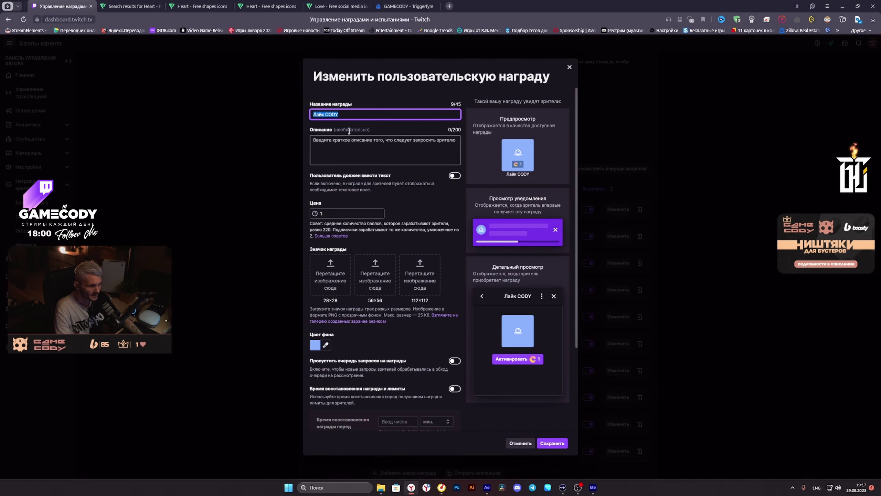
click(402, 6)
click(413, 252)
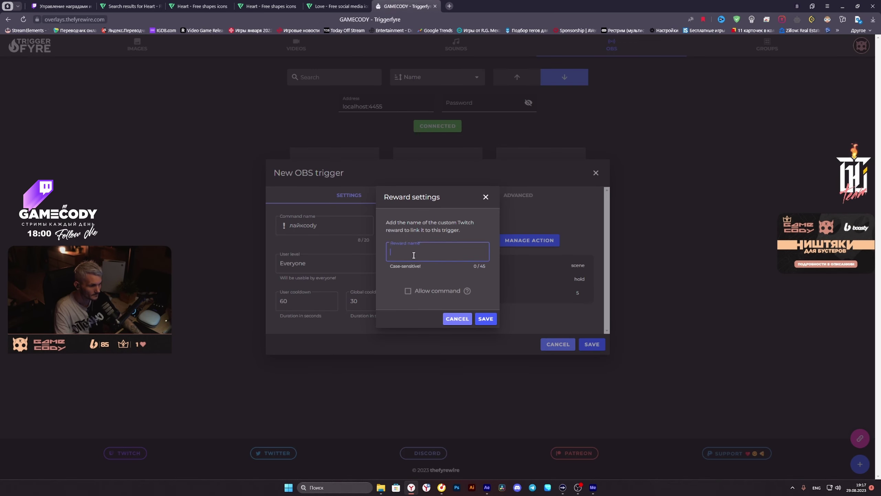
text(Лайк CODY)
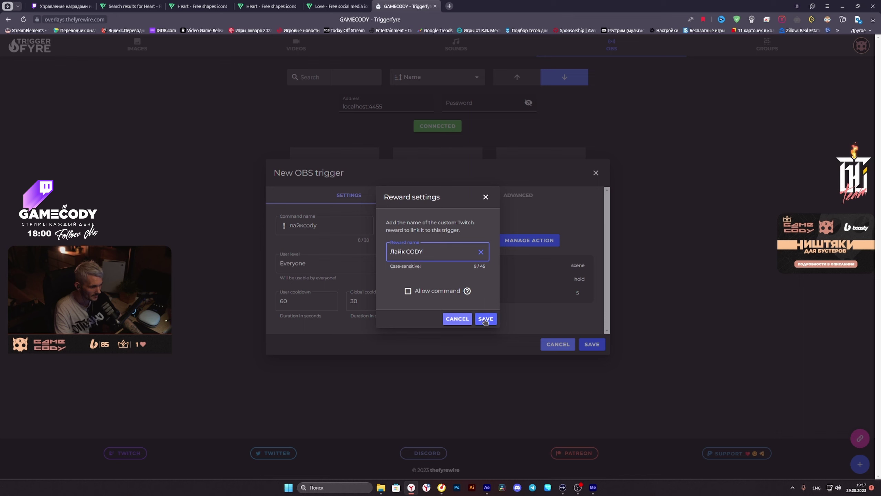
click(485, 319)
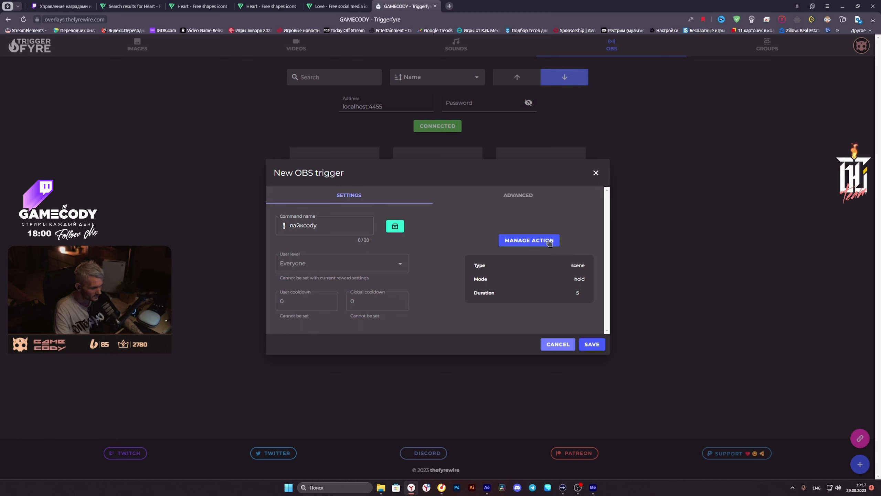
- Set the trigger's OBS action to toggle the source "лайк мне" in the scene "Стрим" in Hold mode for 5 seconds, and save it
click(522, 241)
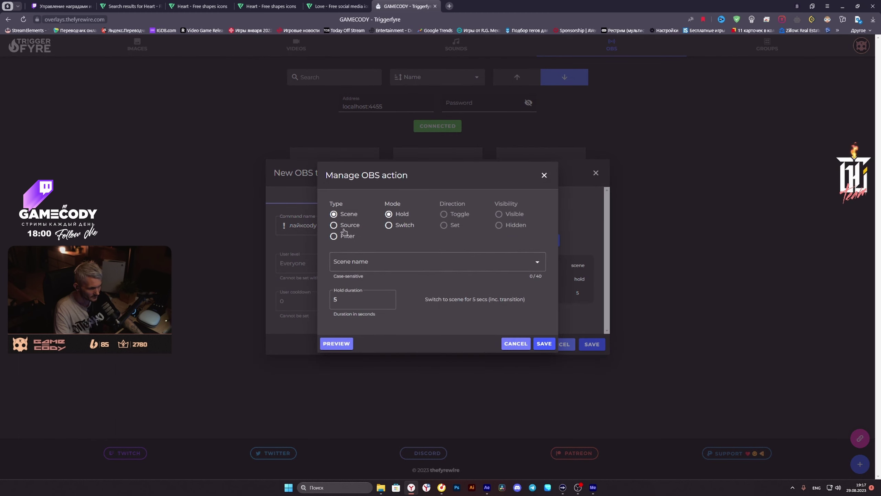
click(390, 261)
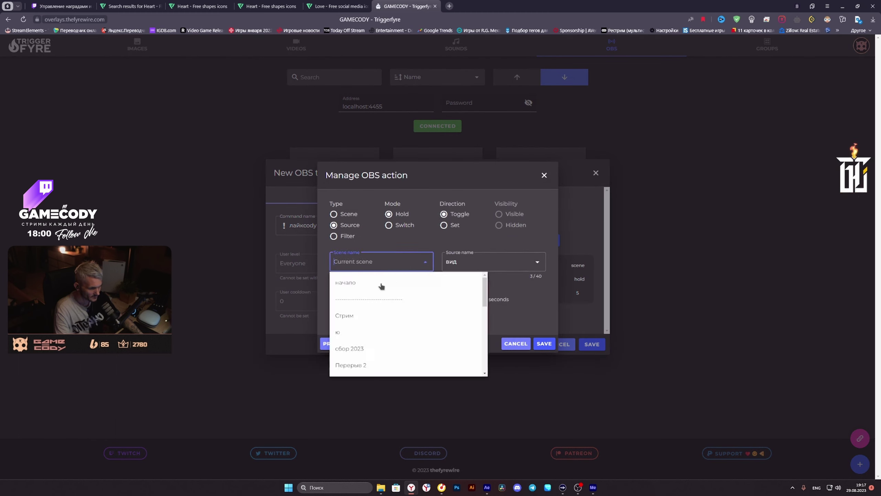
click(381, 313)
click(535, 265)
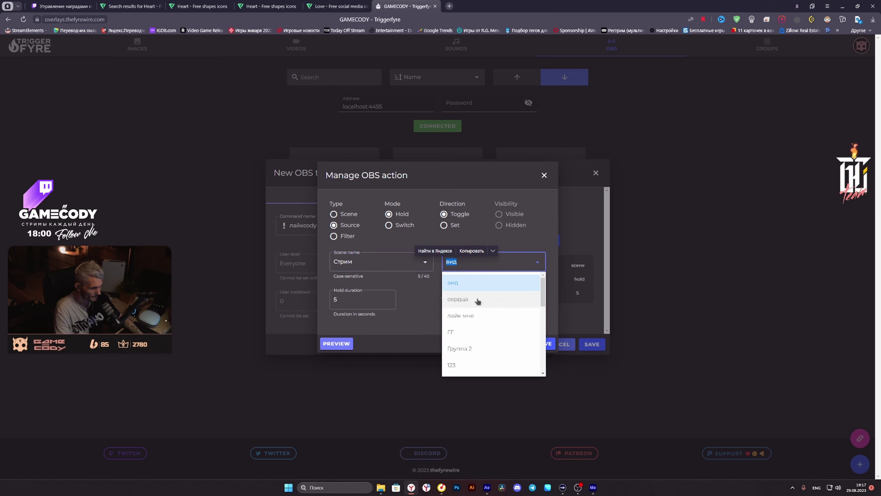
click(463, 315)
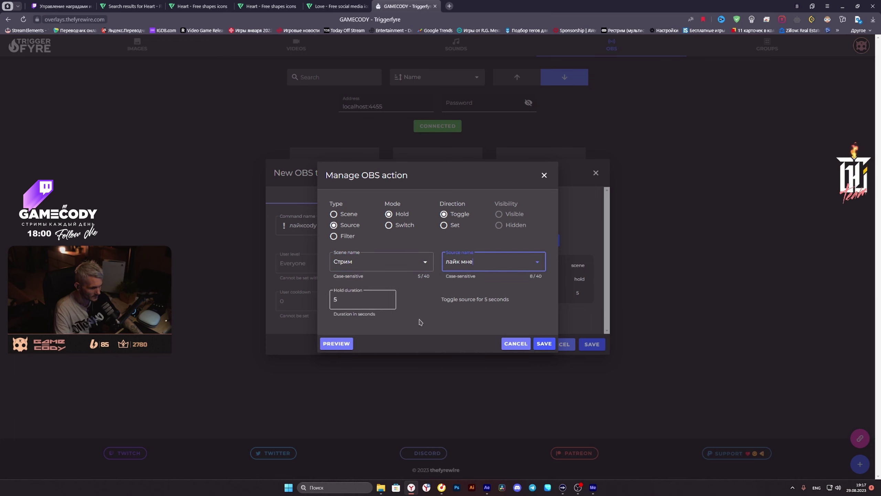
click(543, 343)
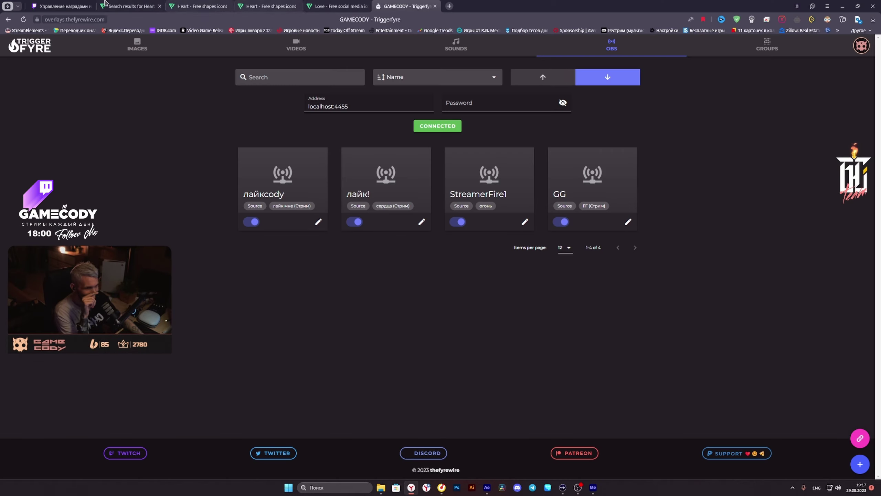
- Return to the Twitch reward editor, place its window beside OBS, and save the "Лайк CODY" reward
click(64, 5)
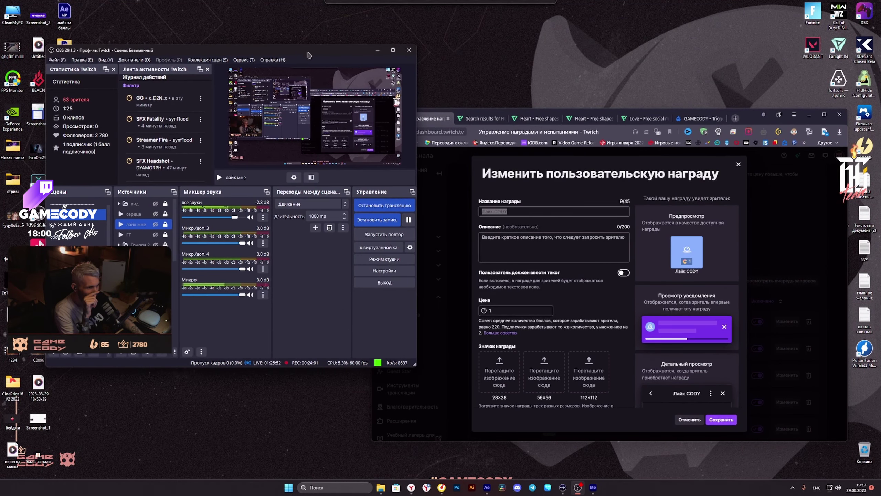
drag(738, 132, 786, 71)
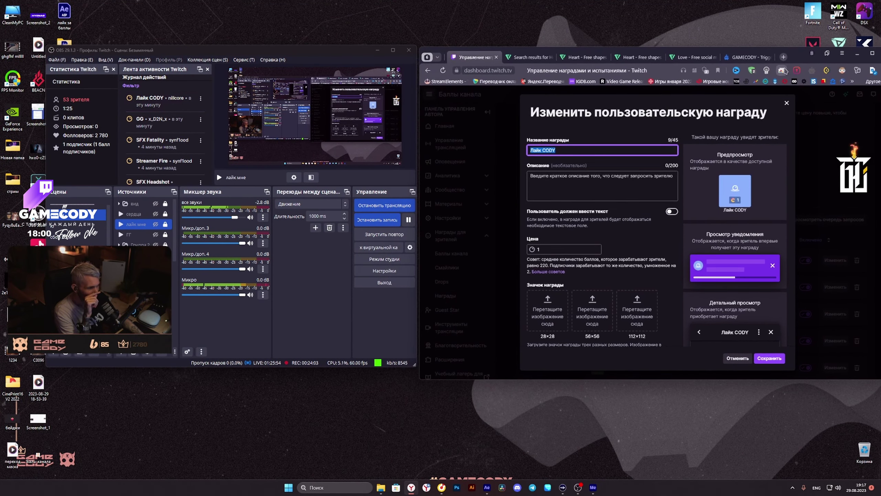
click(762, 358)
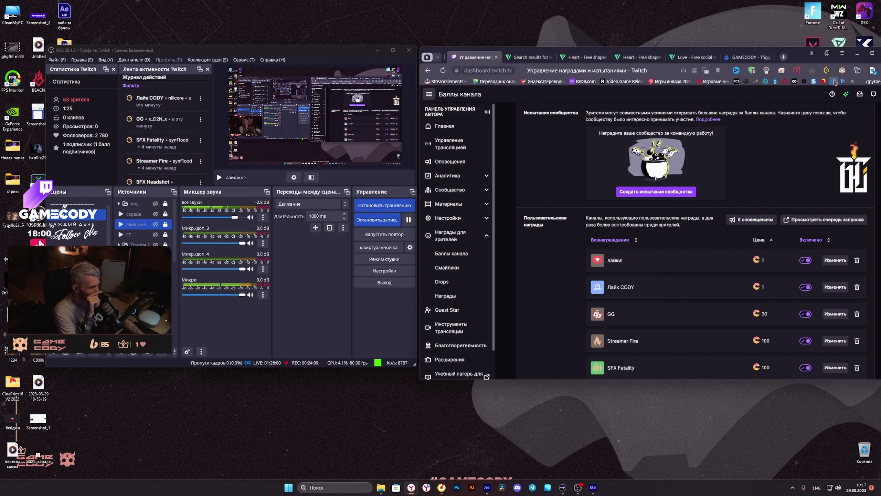
- Open the channel's stream page and redeem the "Лайк CODY" reward for 1 point from the chat
drag(803, 58, 737, 59)
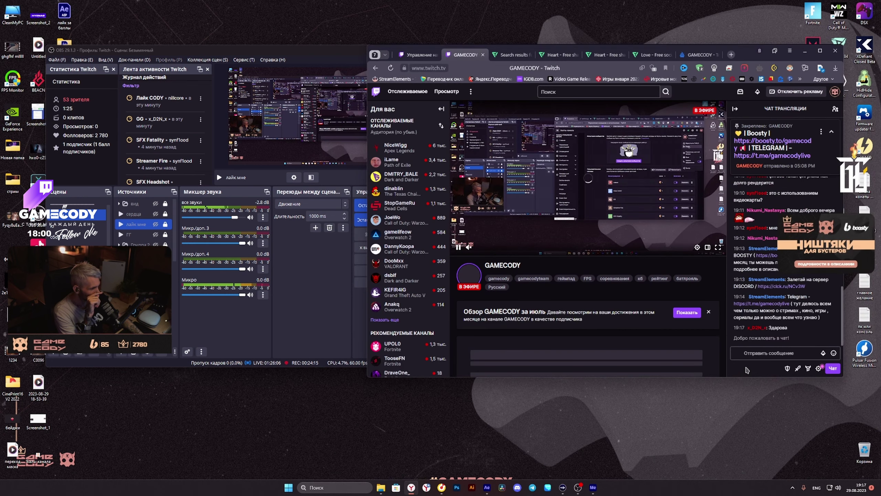
click(741, 370)
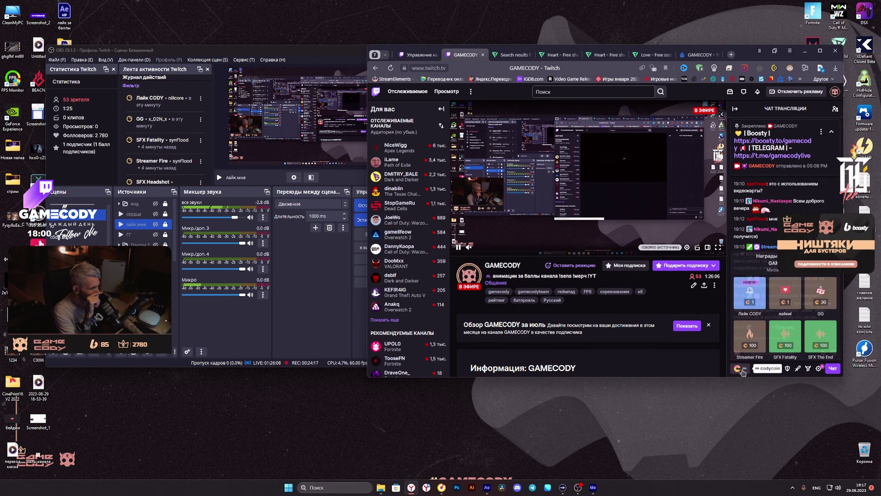
click(749, 293)
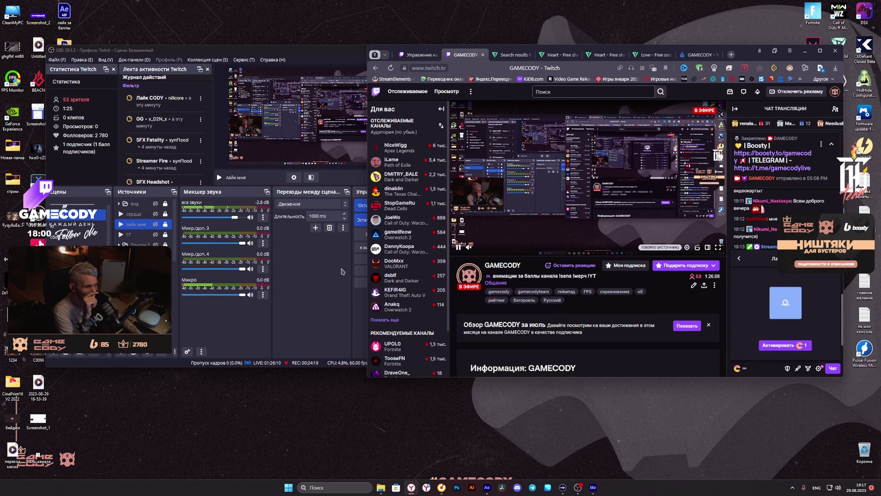
click(785, 344)
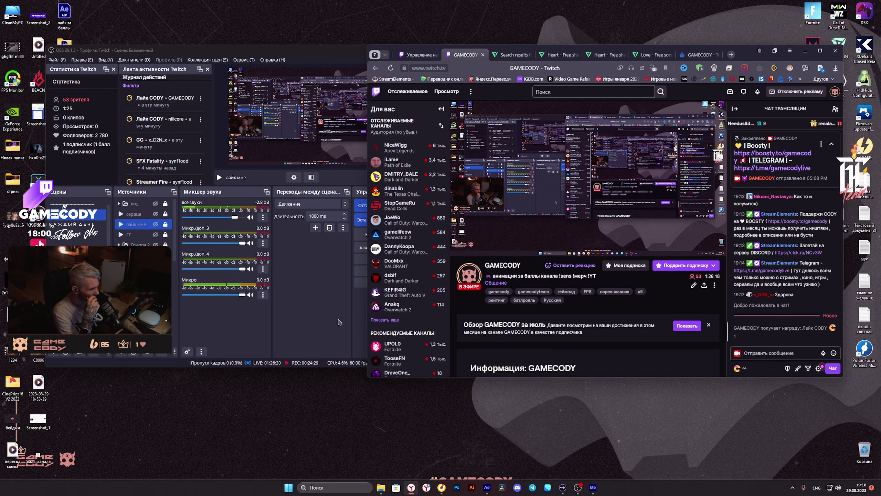
- Bring OBS to the front, clear of the browser window, and check the visibility of the "лайк мне" source
click(303, 54)
drag(303, 54, 465, 65)
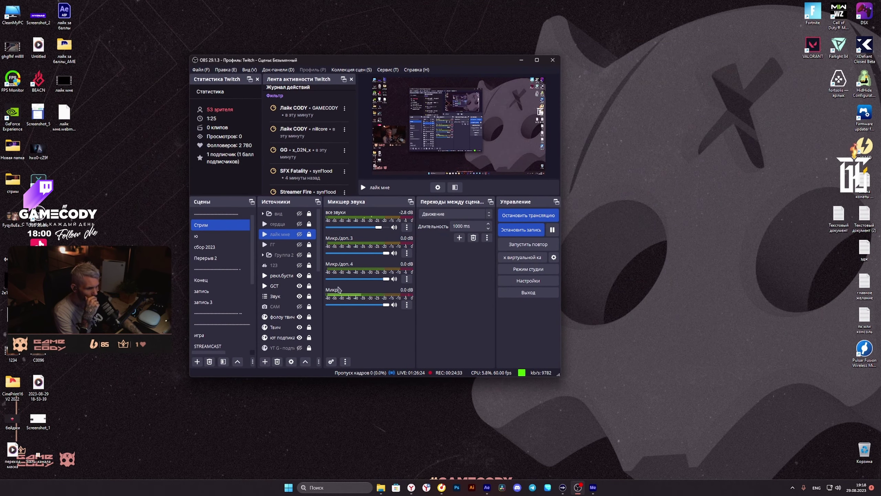
ctrl+click(300, 242)
click(300, 236)
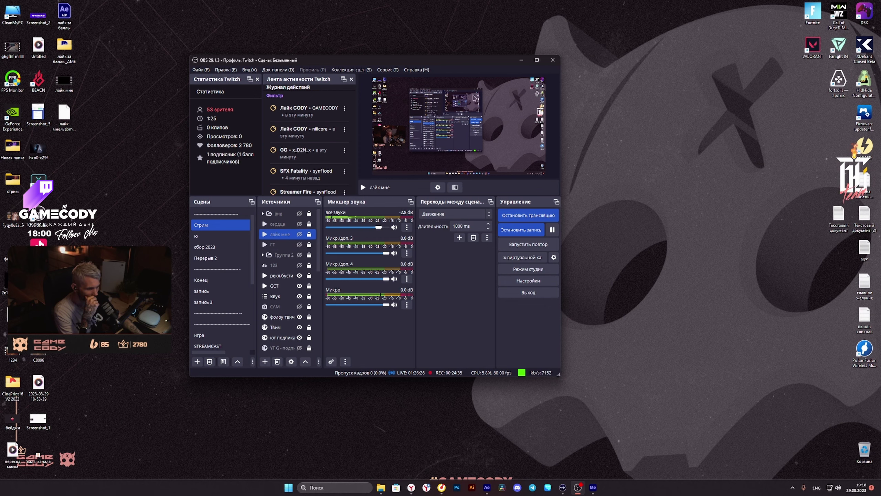
drag(473, 61, 519, 73)
- Switch back to Triggerfyre in the browser and copy its overlay link
click(412, 487)
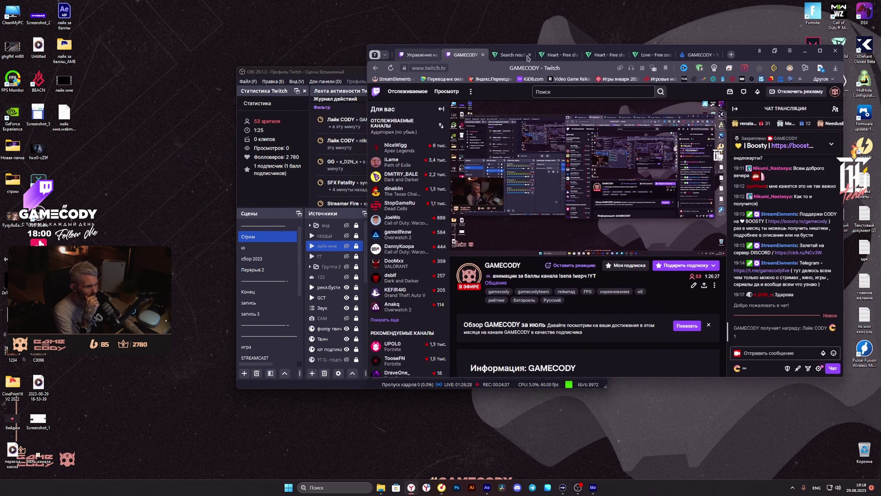
click(697, 55)
click(823, 335)
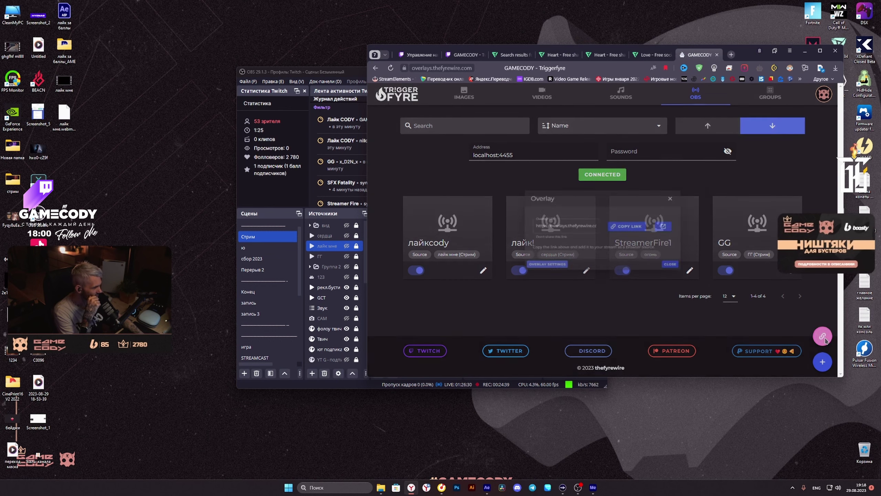
click(634, 224)
- Add a new browser source to the "Стрим" scene in OBS using the copied private overlay URL, and dismiss the WebSocket notification
click(331, 71)
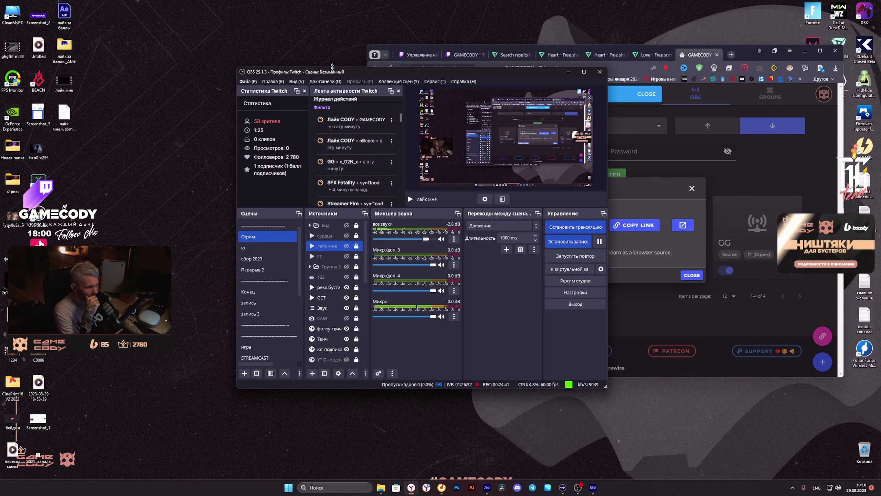
click(311, 373)
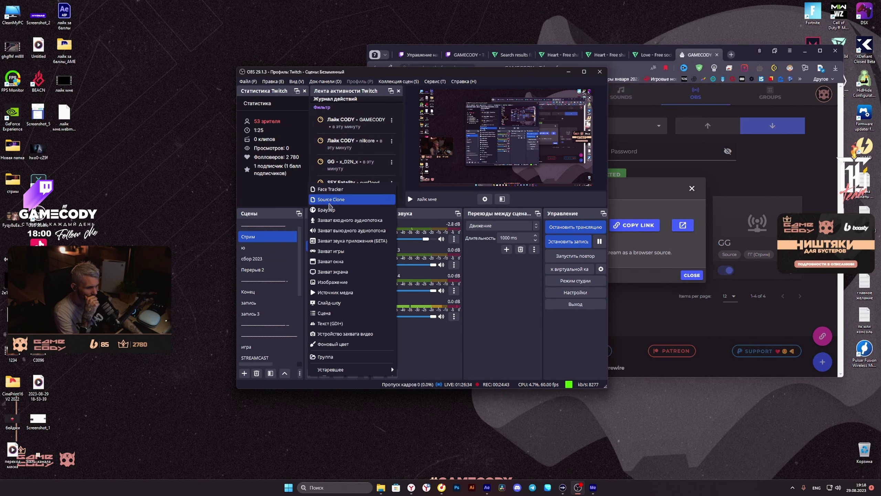
click(331, 209)
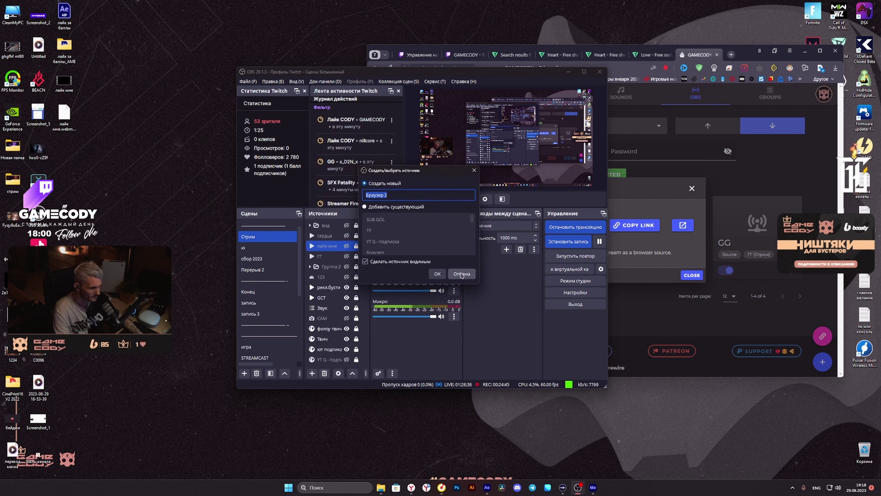
click(437, 274)
key(ctrl+v)
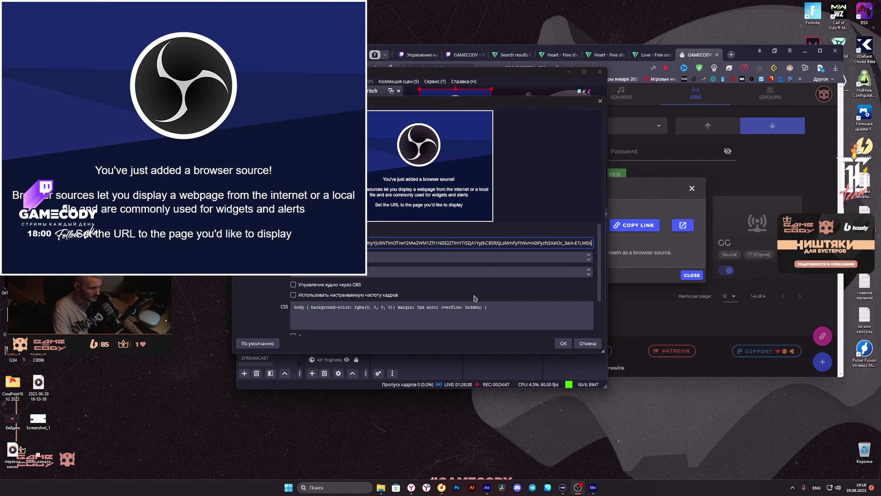
click(563, 342)
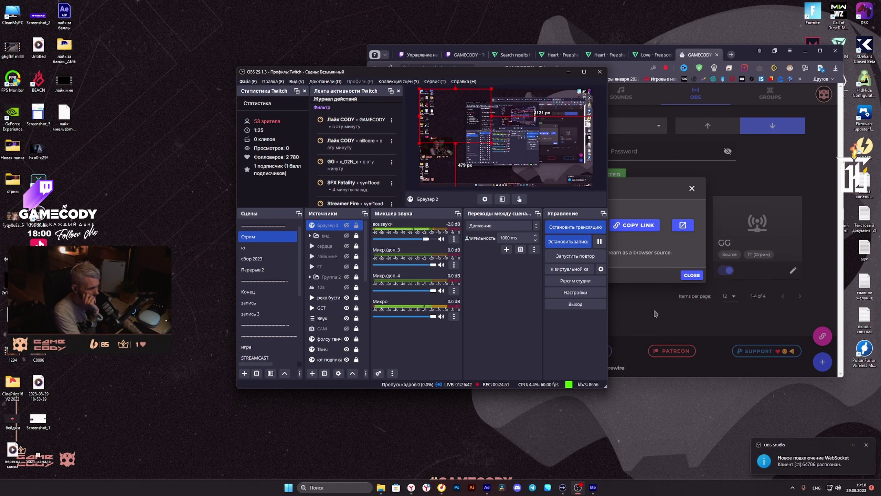
click(866, 445)
- Close Triggerfyre's overlay dialog and redeem "Лайк CODY" again on the Twitch stream page to test the heart animation in OBS
click(691, 275)
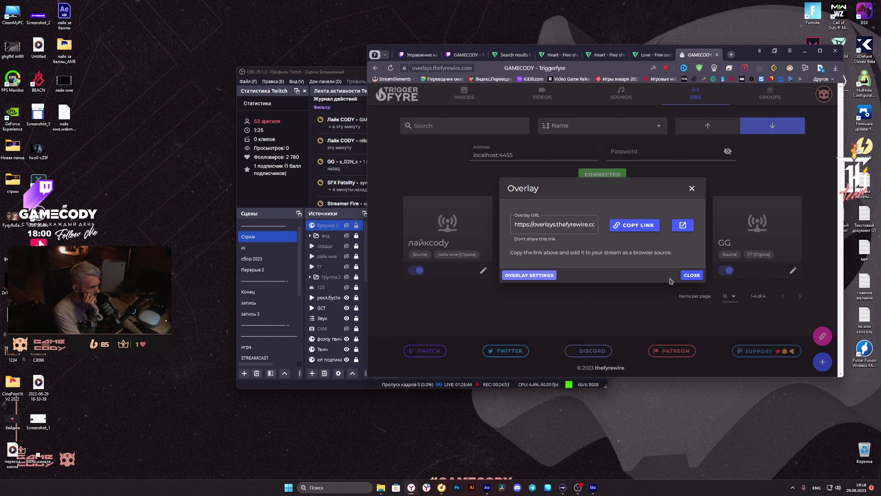
click(691, 275)
click(457, 57)
click(783, 304)
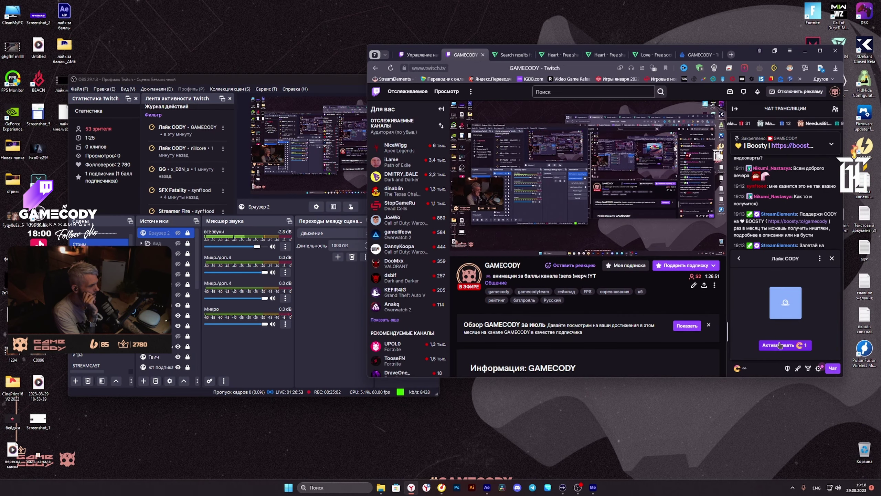
click(779, 344)
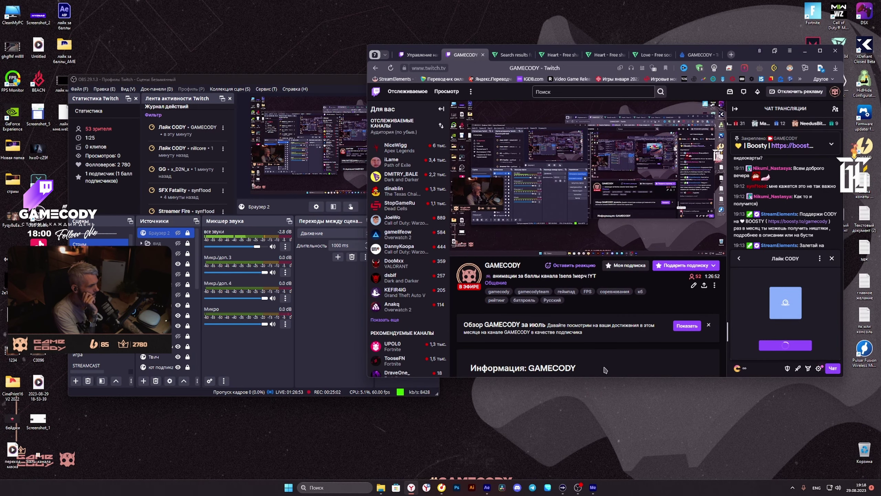
click(336, 347)
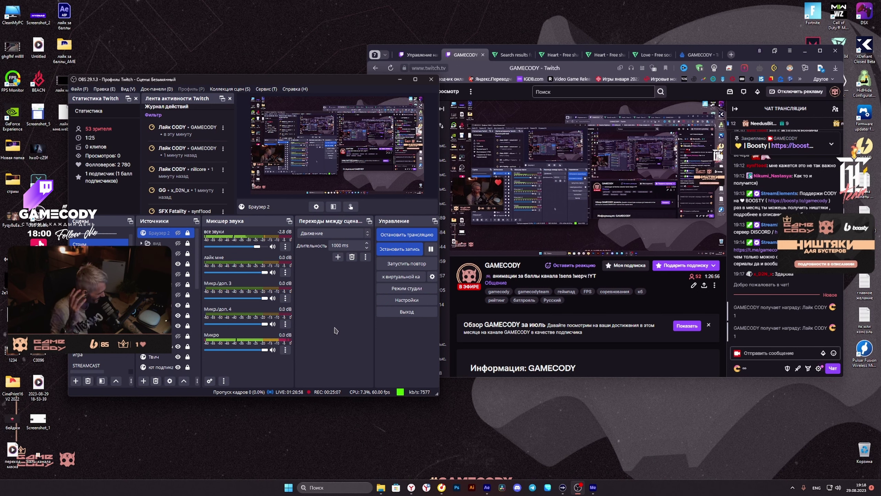
click(737, 368)
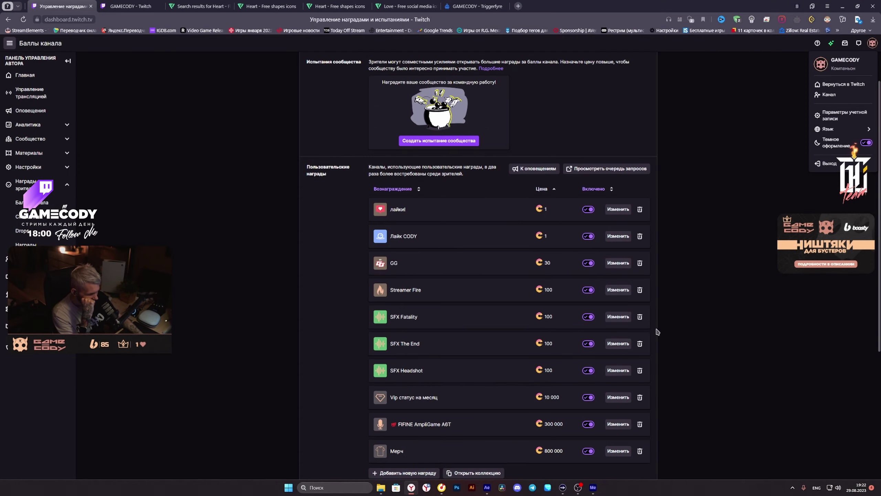
- Create a custom Twitch reward named "Лайк Чату" with a price of 1 channel point, and minimize the browser
scroll(656, 331, down, 4)
scroll(515, 383, up, 5)
scroll(395, 442, down, 3)
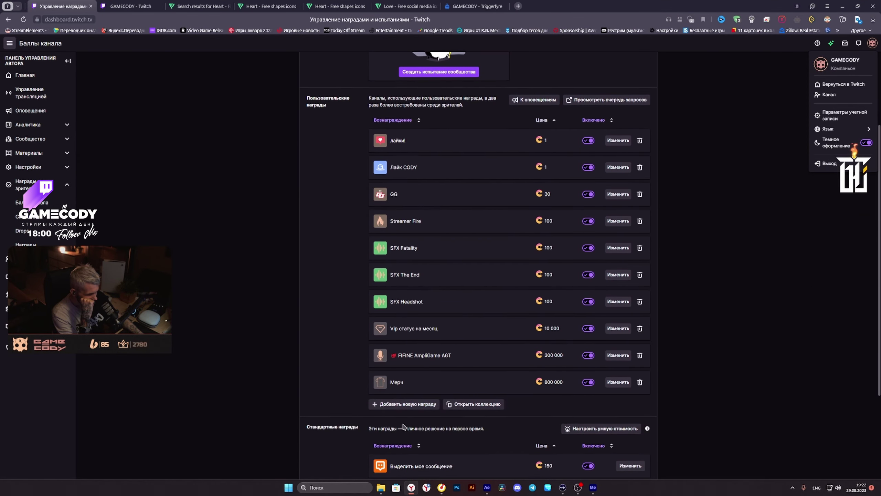
click(408, 404)
click(337, 114)
key(alt+shift)
text(Лай)
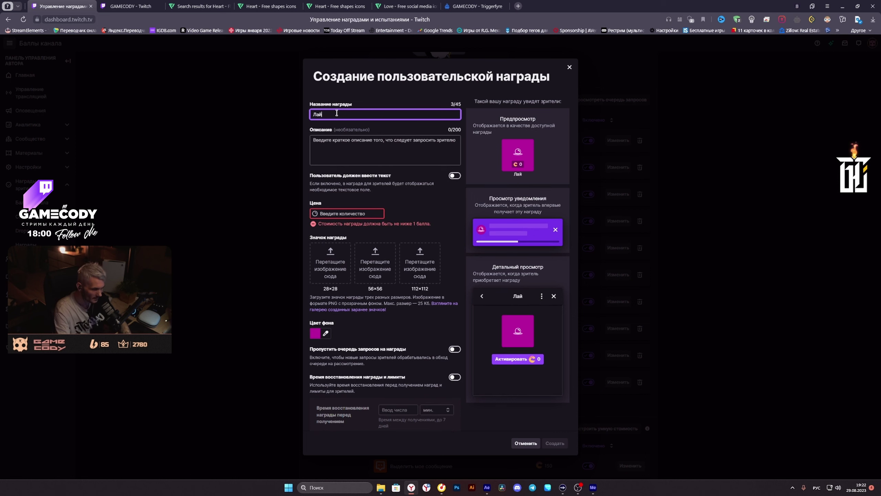
text(к Чату)
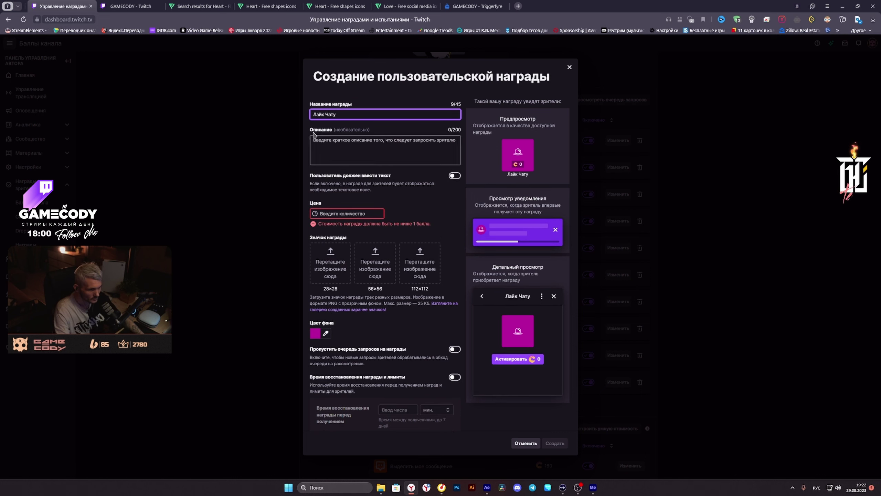
click(347, 213)
text(1)
scroll(451, 312, down, 3)
click(554, 443)
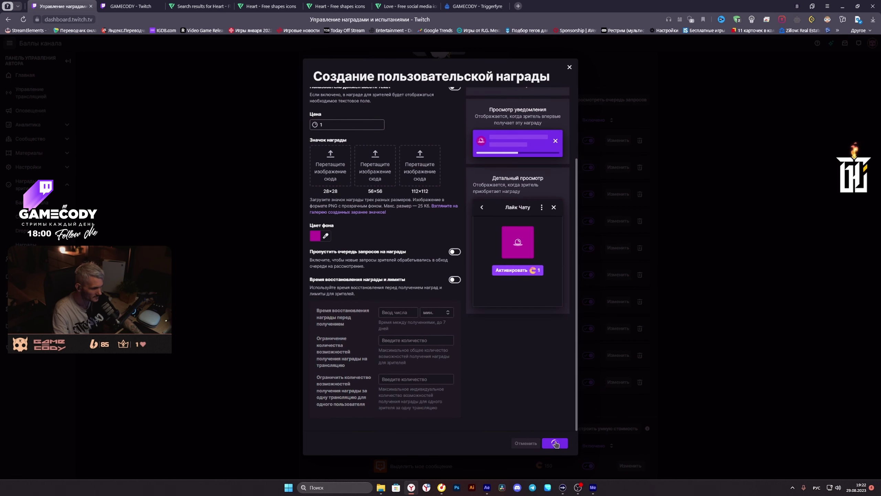
click(842, 6)
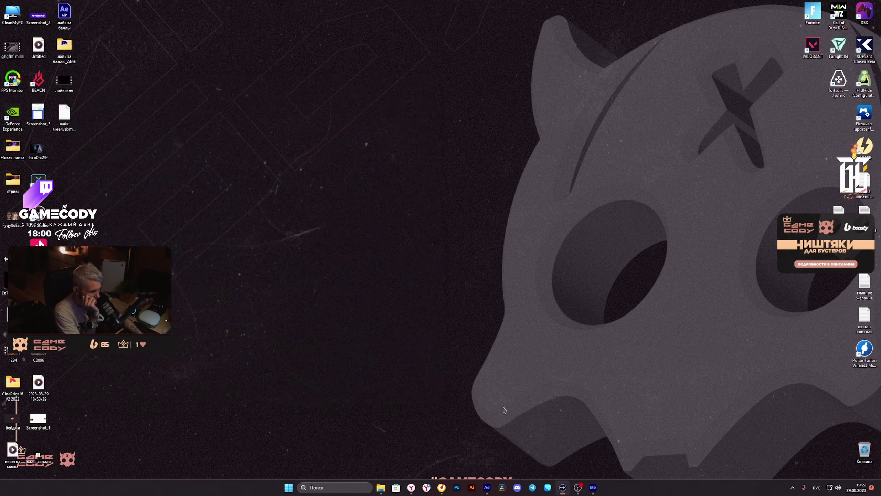
click(426, 487)
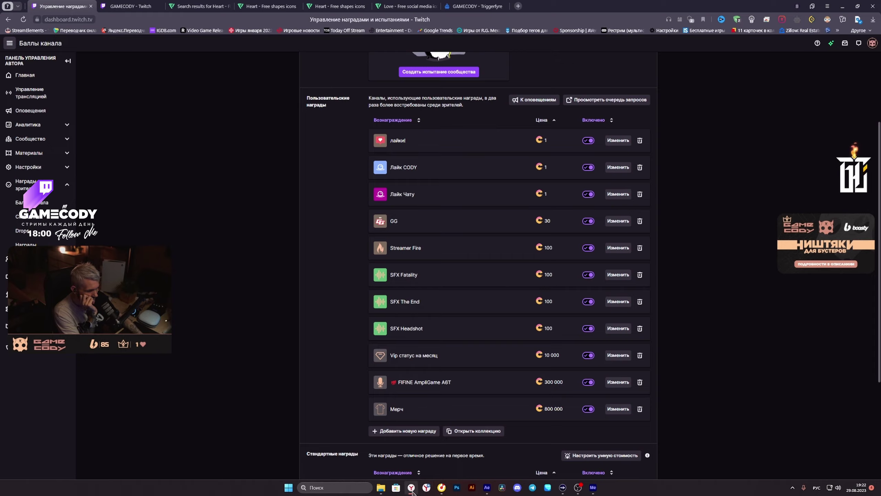
click(427, 488)
click(577, 487)
click(577, 487)
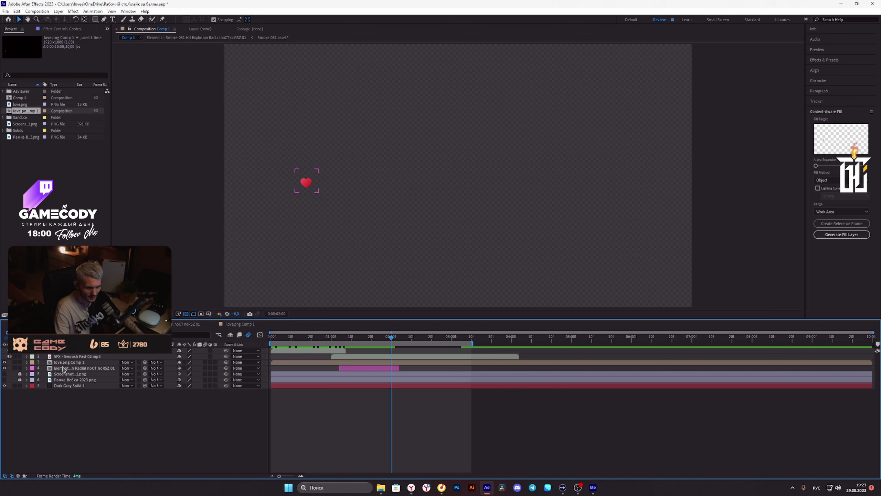
- In After Effects, check the love.png Comp 1 layer, open its nested composition to review the heart's keyframes, and return to Comp 1
click(64, 368)
click(66, 362)
click(5, 362)
click(4, 362)
double_click(71, 362)
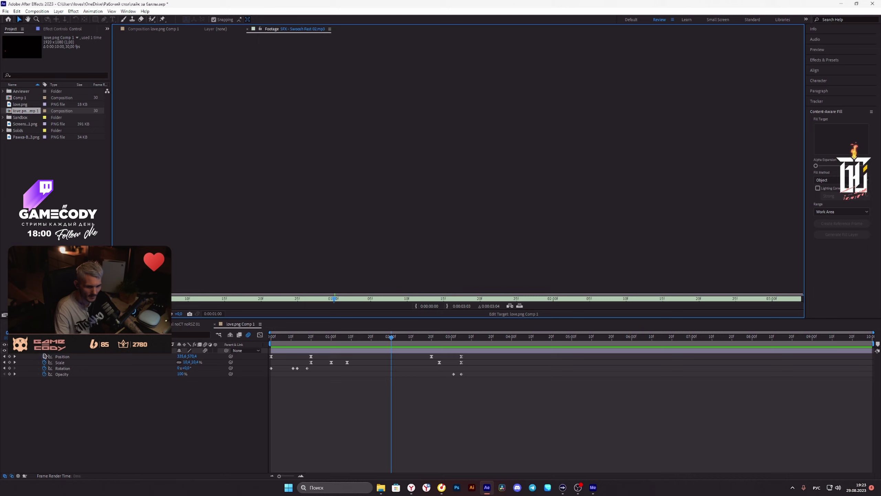
click(180, 325)
click(236, 324)
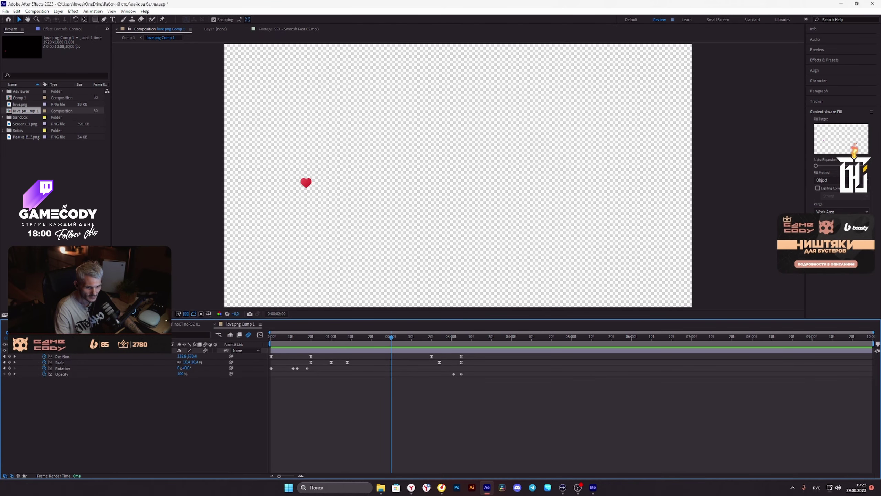
click(53, 324)
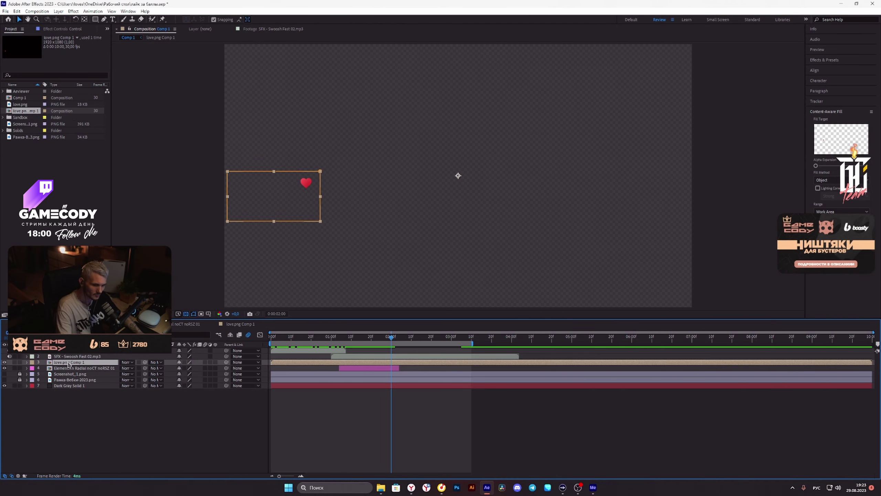
- Duplicate the love.png Comp 1 layer in Comp 1, keep the original copy below hidden, and select the new copy
key(ctrl+d)
click(34, 363)
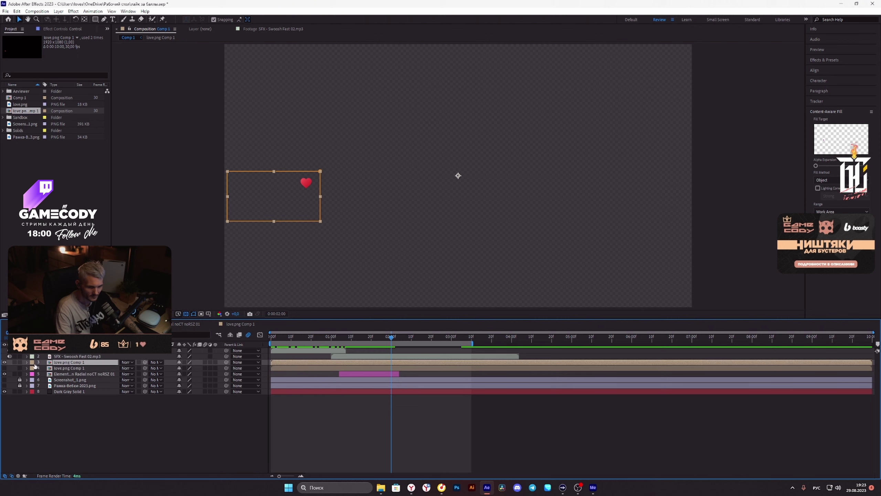
click(26, 362)
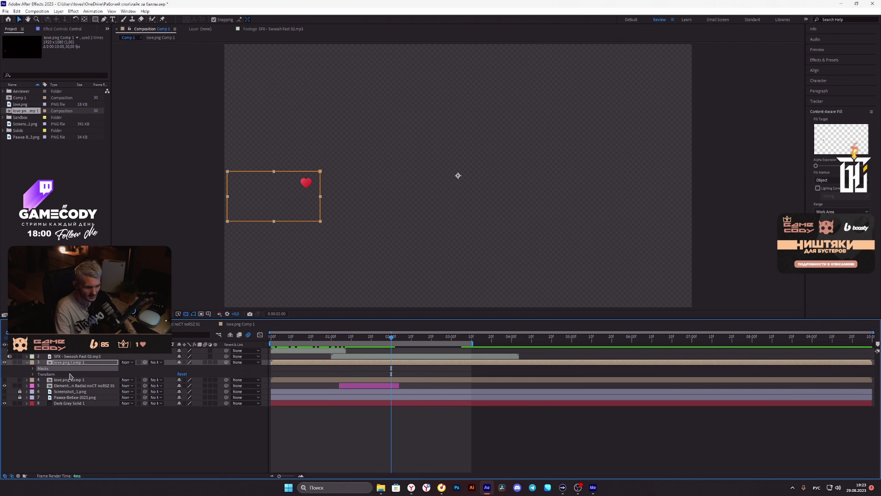
click(69, 357)
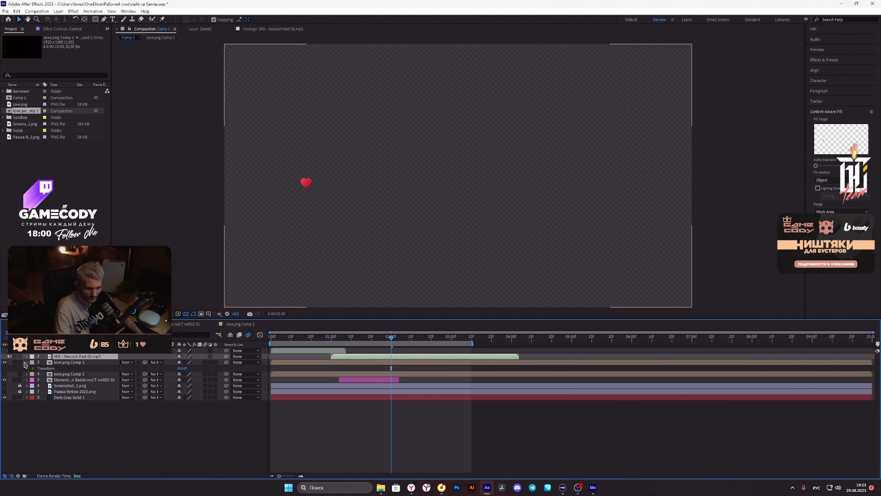
click(26, 362)
click(57, 365)
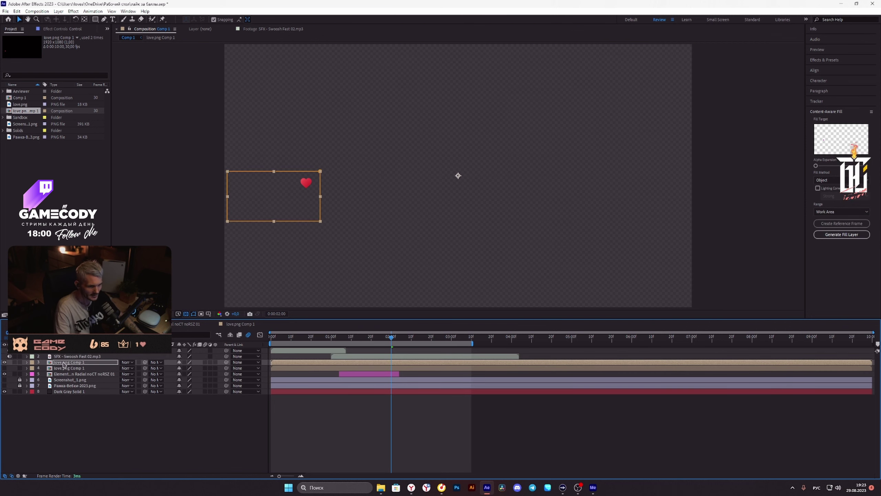
- Extend the duplicated layer's mask with the Pen tool, pulling its points out to the frame's upper, lower and far-side edges beyond the webcam area
click(104, 19)
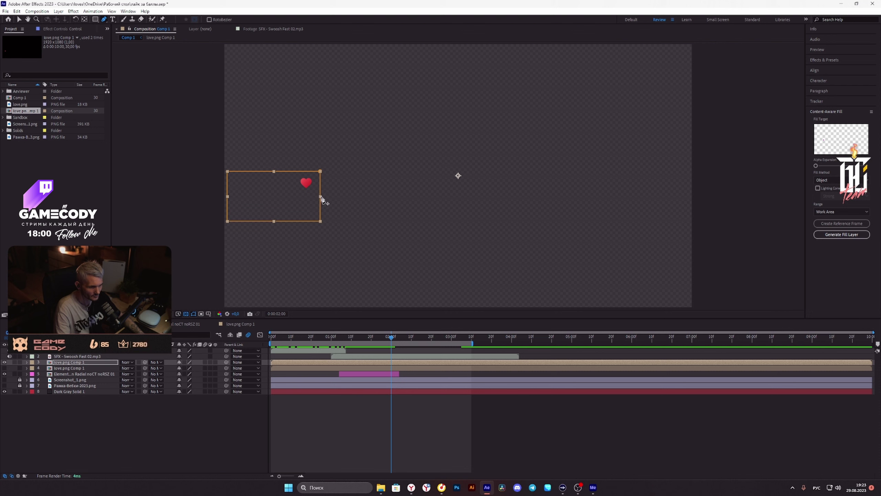
click(74, 363)
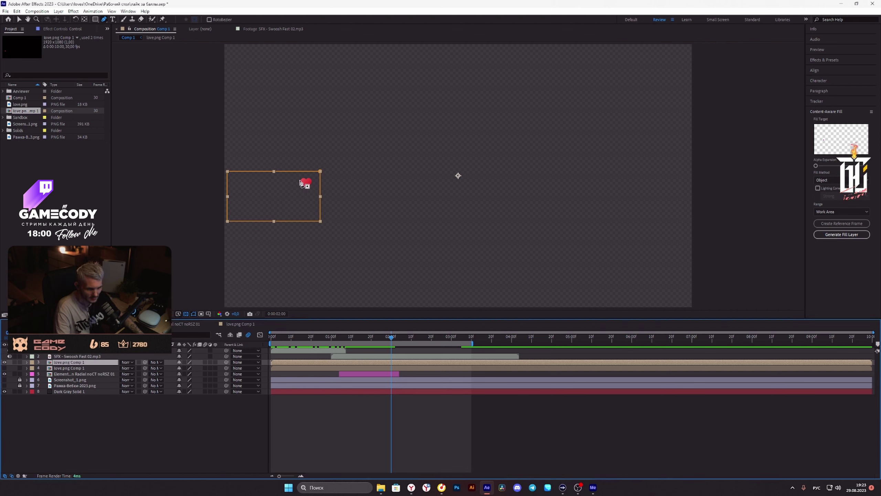
drag(320, 171, 327, 141)
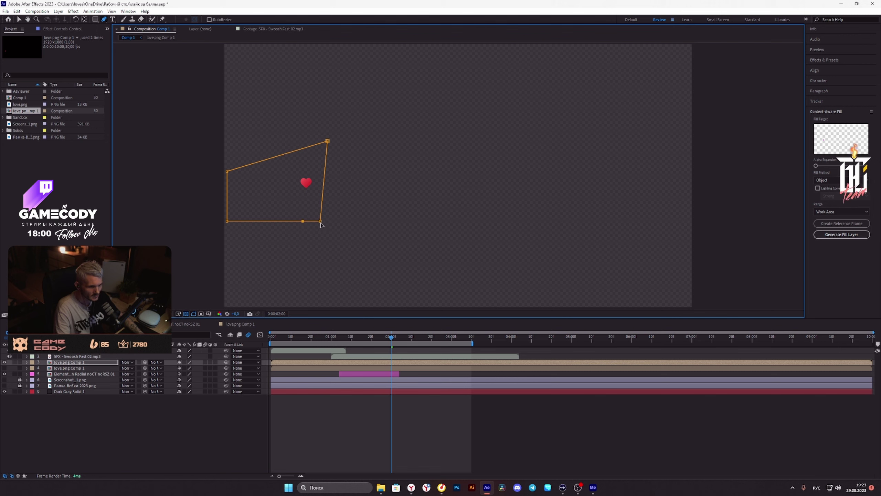
drag(318, 246, 306, 308)
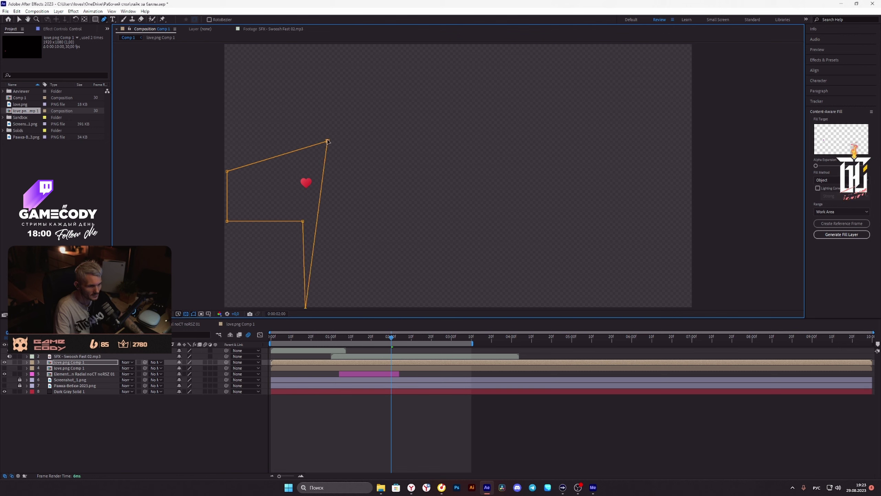
drag(326, 141, 340, 44)
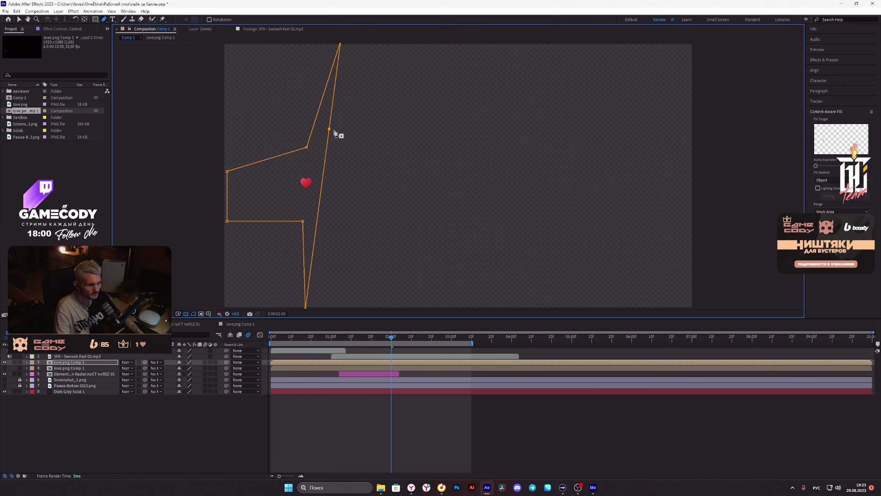
drag(329, 129, 716, 43)
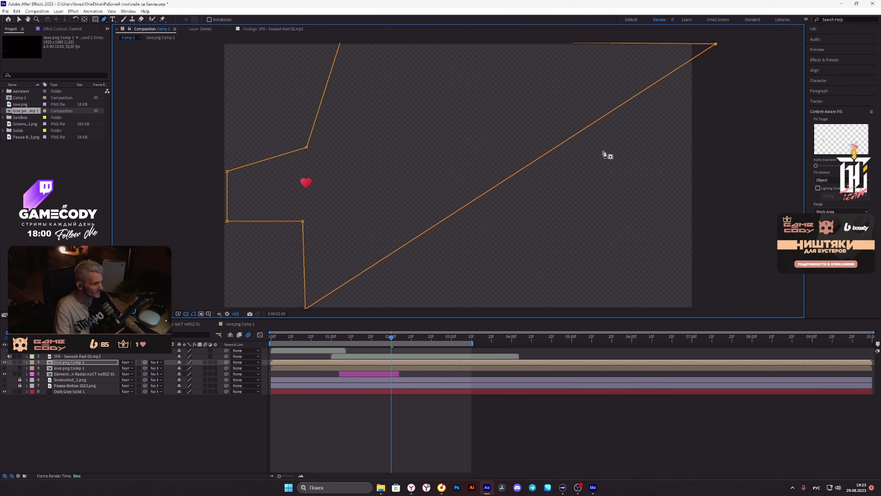
drag(497, 189, 700, 309)
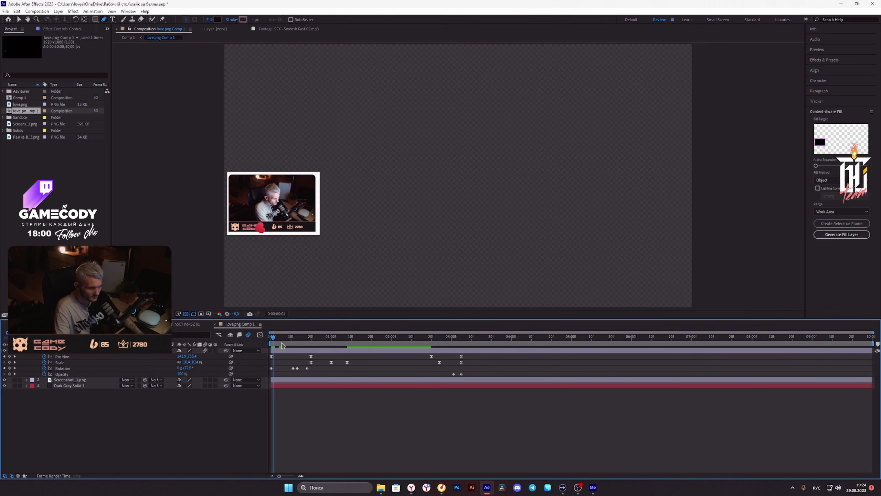
- In love.png Comp 1, change the heart's position keyframe at 3:05 so it flies to the frame's far right edge, and return to 2:20
drag(344, 349, 461, 341)
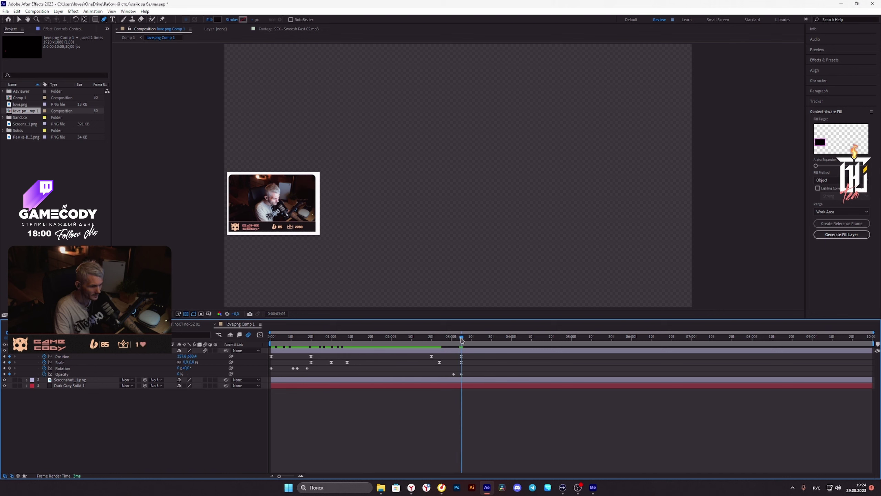
click(461, 357)
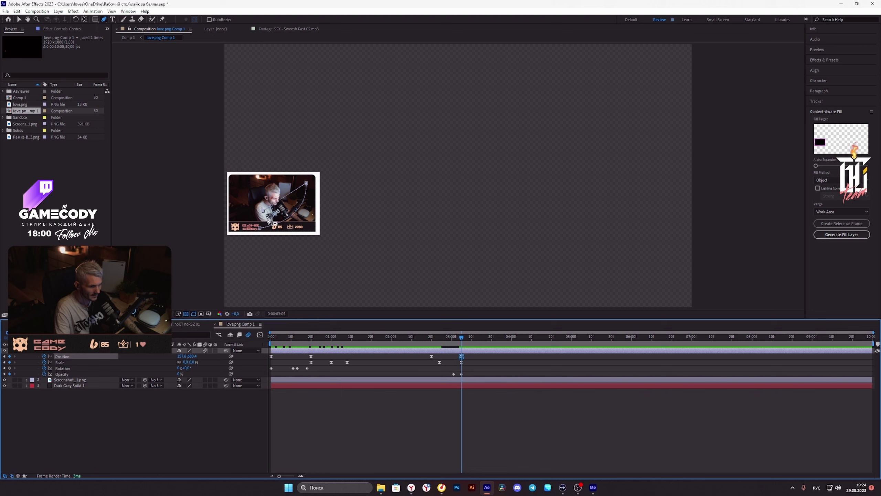
click(20, 20)
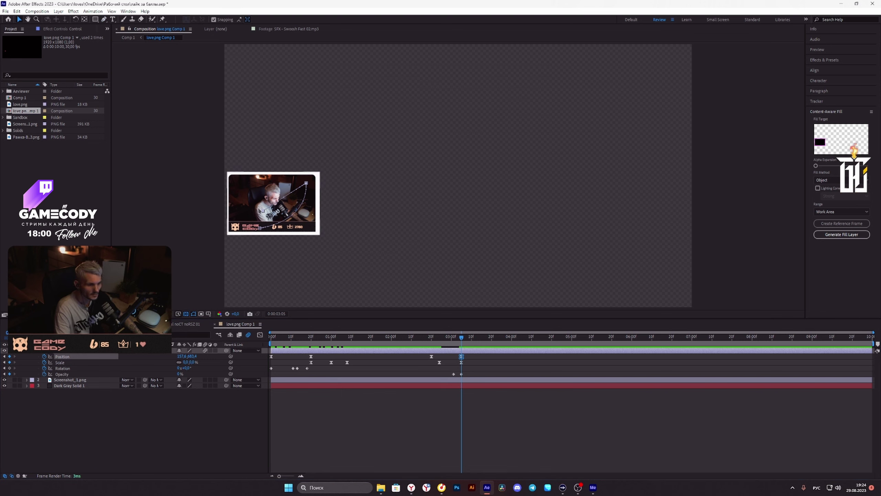
drag(265, 213, 699, 198)
click(431, 337)
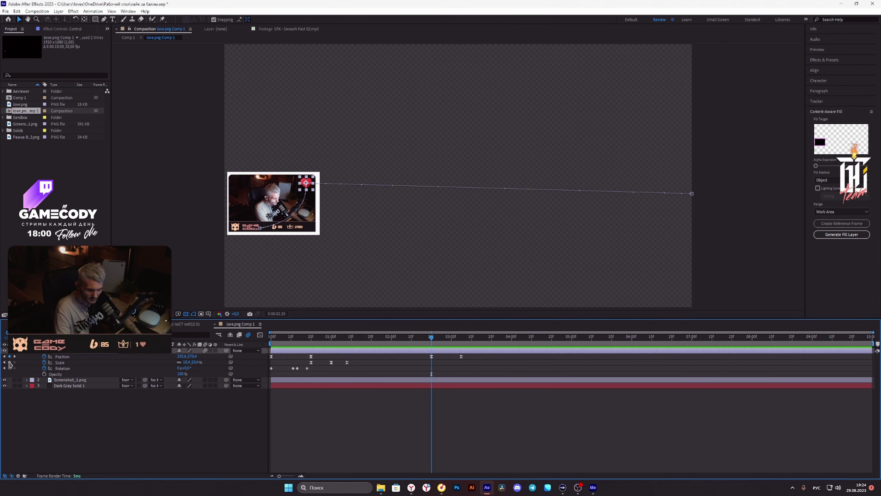
- Add a scale keyframe for the heart at 2:20 and enlarge the heart greatly at 3:05
key(alt+shift+s)
click(464, 337)
drag(463, 340, 461, 338)
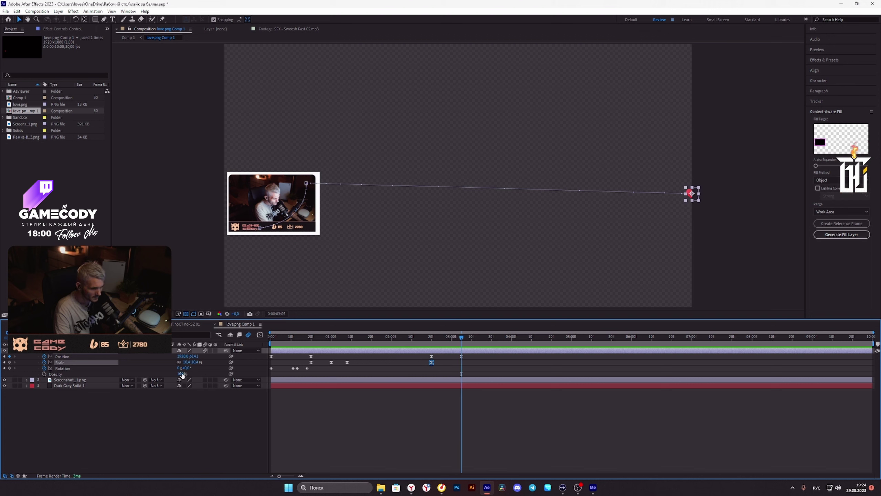
drag(188, 363, 313, 378)
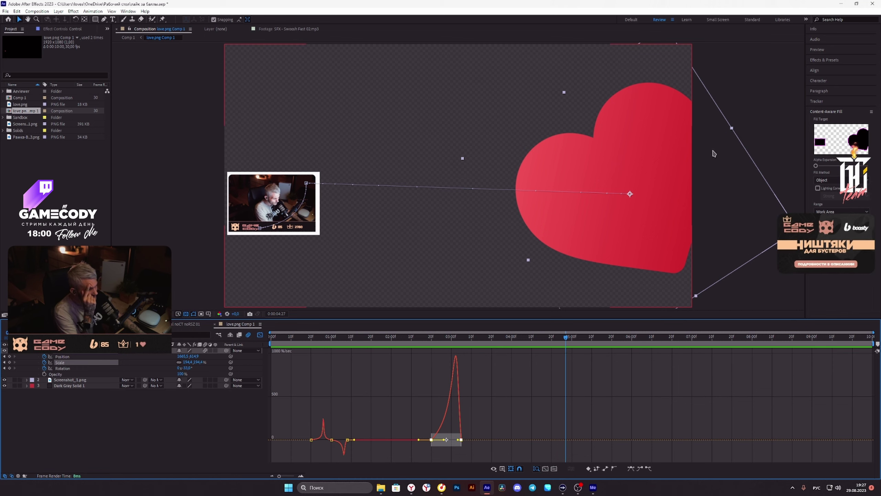
- Switch to the browser to read viewers' suggestions in the Twitch stream chat, and return to After Effects
click(411, 487)
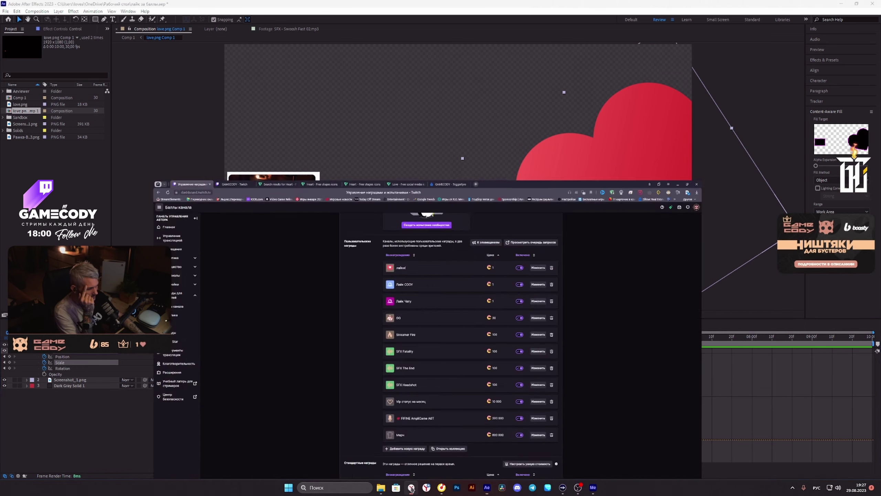
click(143, 6)
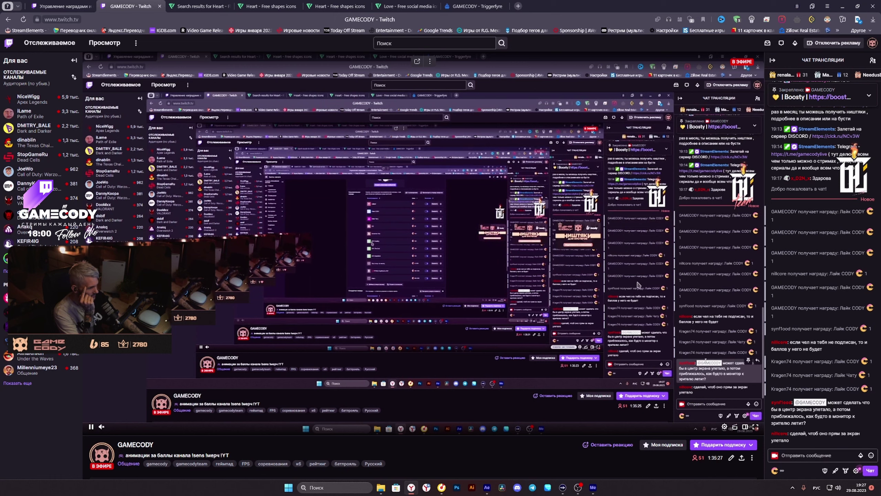
click(486, 487)
- Preview the heart animation that ends at the centre of the frame, playing it from the start
drag(431, 338, 461, 346)
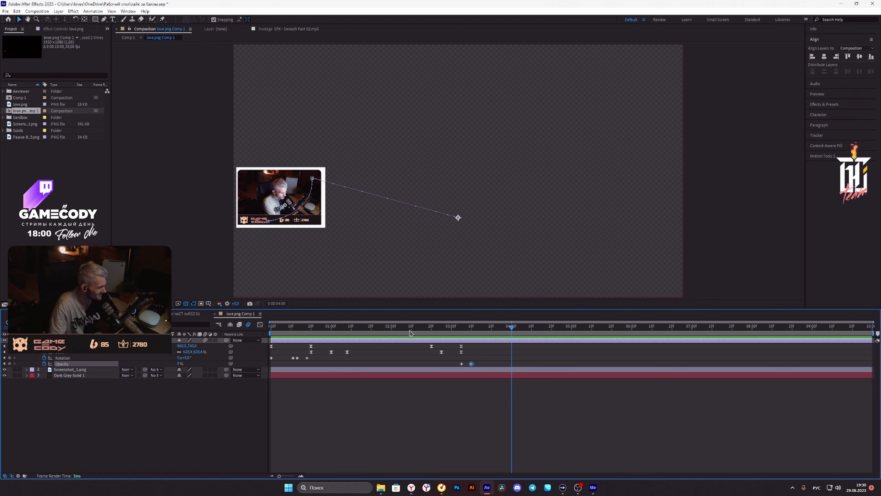
drag(411, 333, 270, 332)
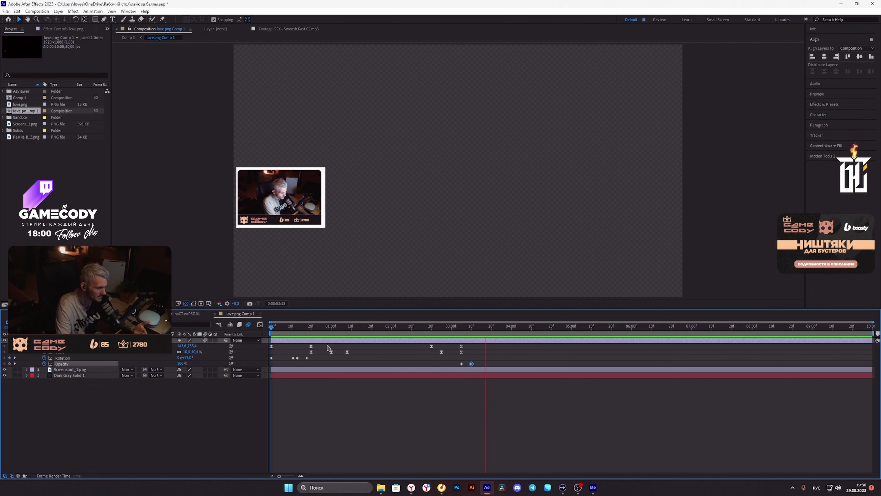
key(space)
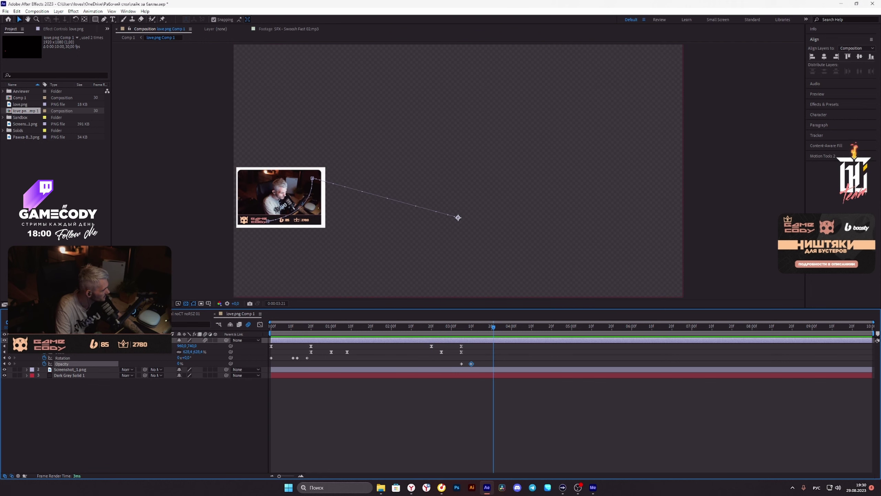
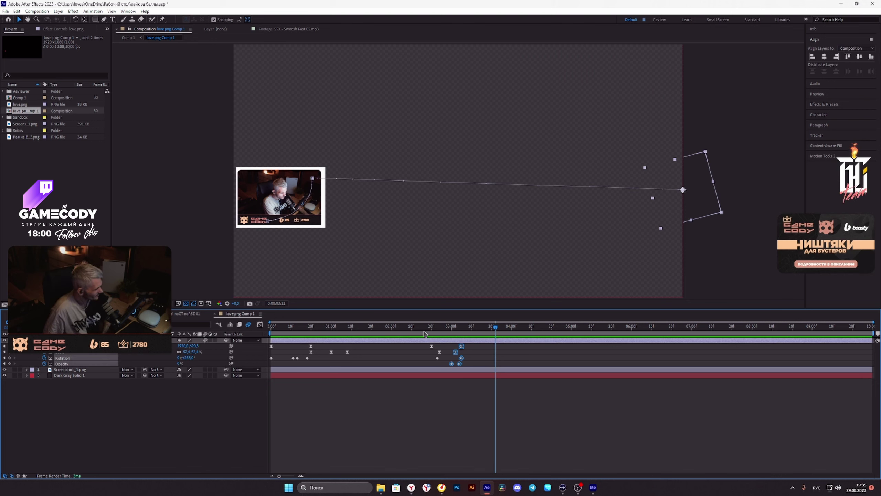
- Deselect the keyframes, preview the heart's flight toward the frame's right edge, and stop at 3:00
click(416, 354)
click(422, 328)
key(space)
drag(421, 329, 451, 333)
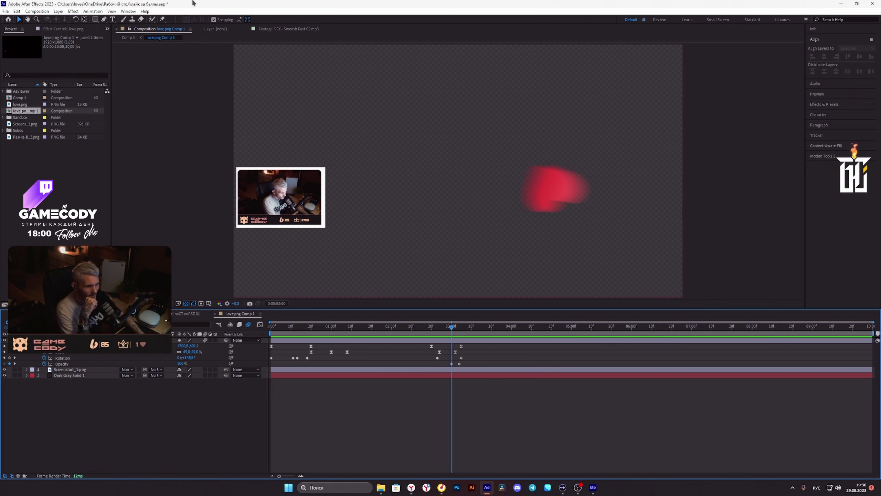
- Open the Aeviewer extension, add the Rocks_04 element to love.png Comp 1, and shift its layer to start around 3:00
click(128, 11)
mouse_move(158, 37)
click(314, 38)
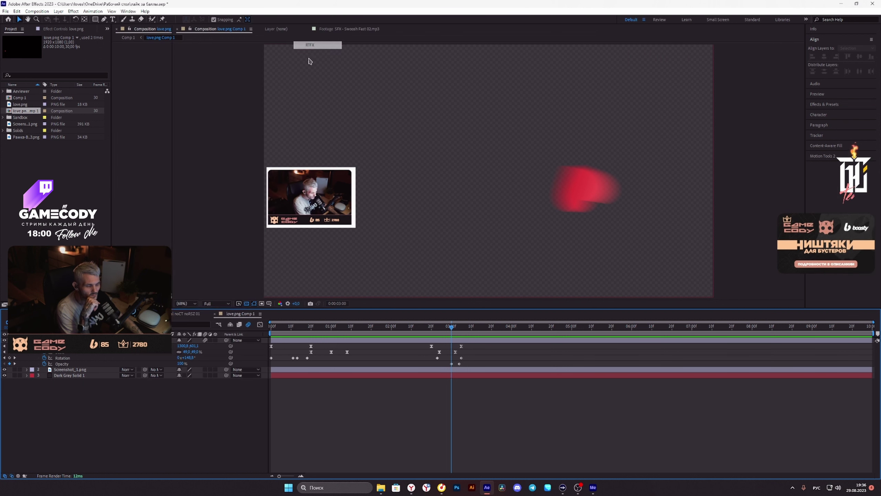
drag(28, 124, 90, 339)
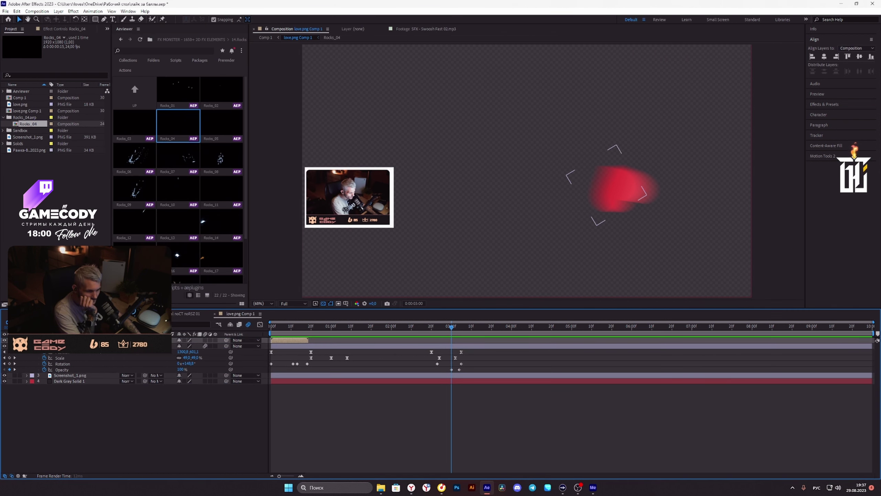
drag(297, 340, 471, 352)
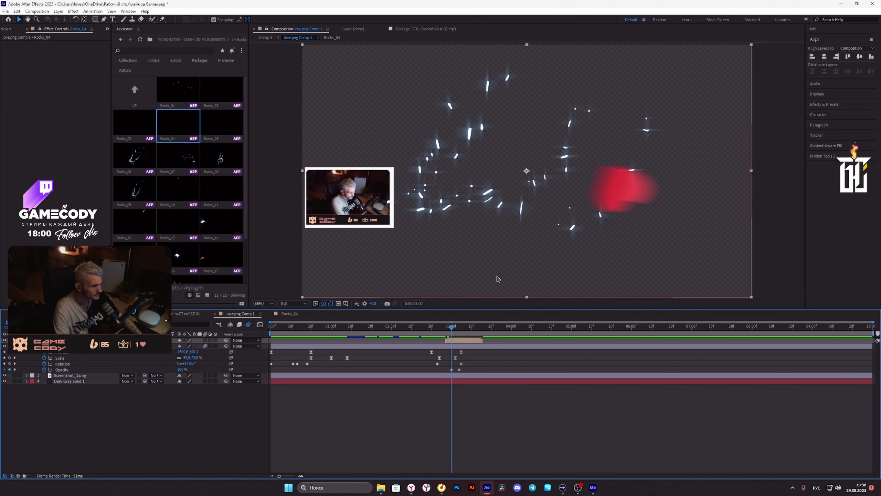
- Resize and rotate the Rocks_04 particles, place them over the heart at the frame's right edge, and preview the burst
drag(751, 171, 692, 190)
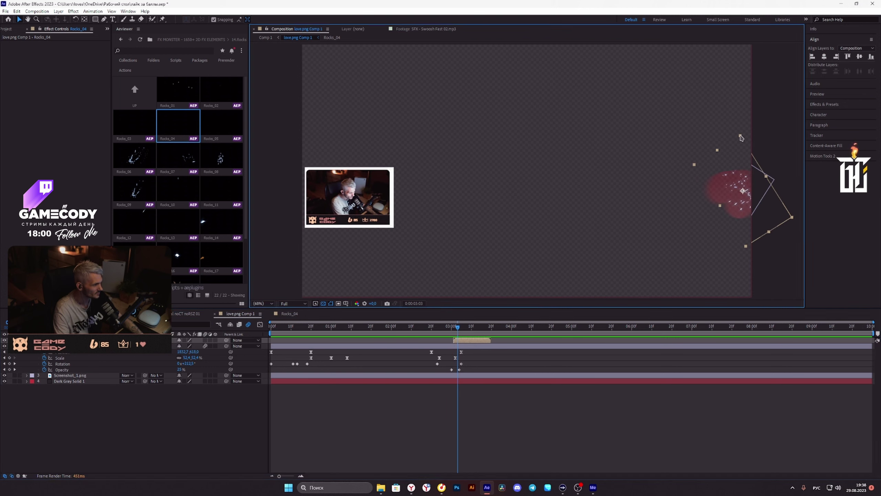
drag(740, 134, 738, 102)
mouse_move(745, 189)
mouse_down()
mouse_move(733, 187)
mouse_move(742, 192)
mouse_up()
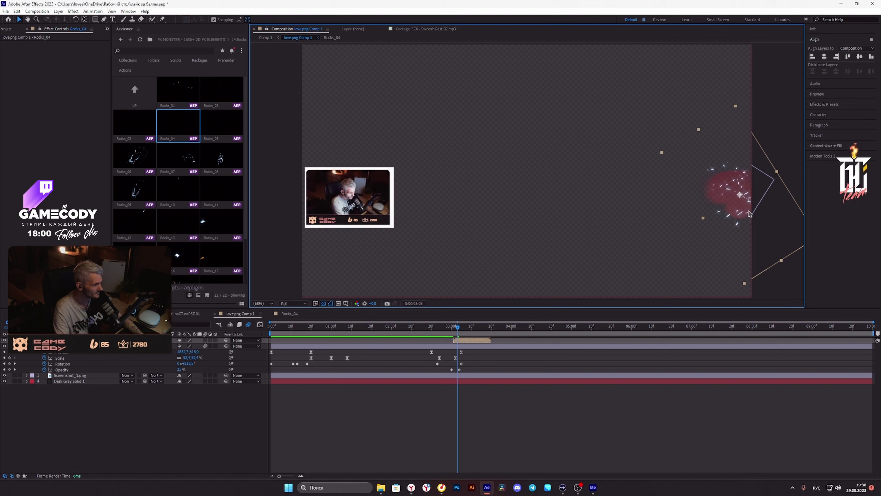
click(409, 335)
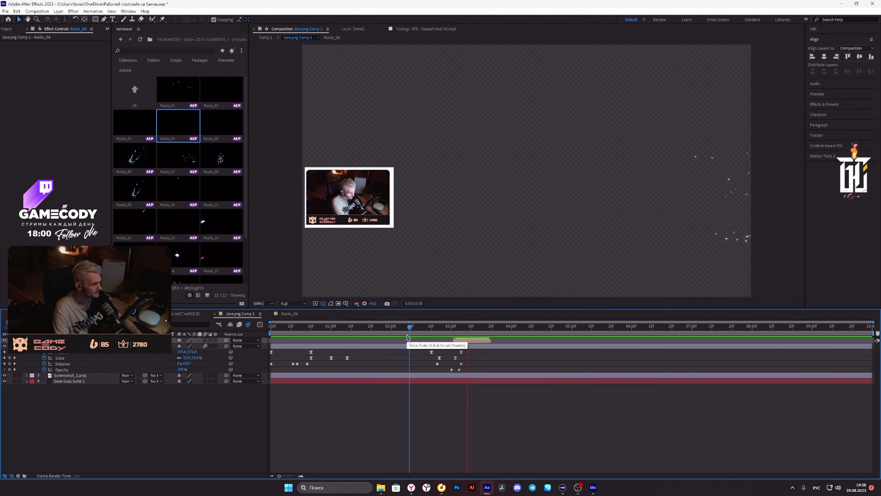
- Preview the heart's flight and particle burst in love.png Comp 1, and stop around 3:00
click(360, 333)
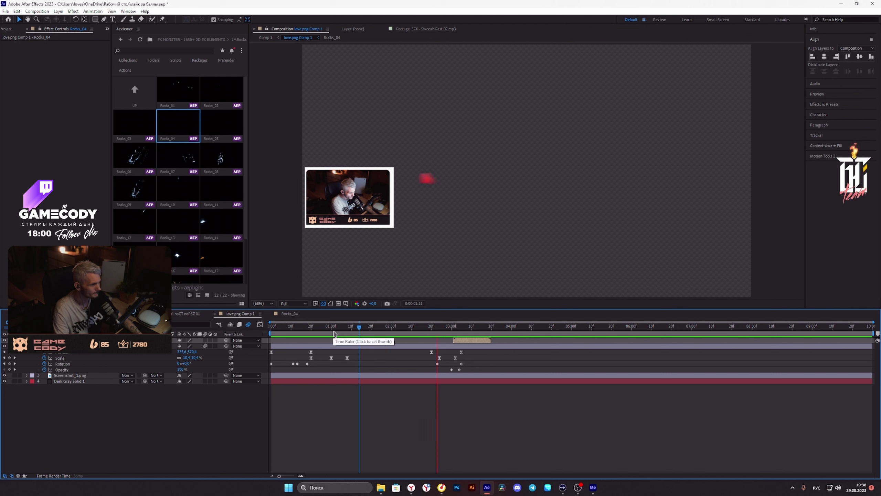
drag(388, 333, 404, 347)
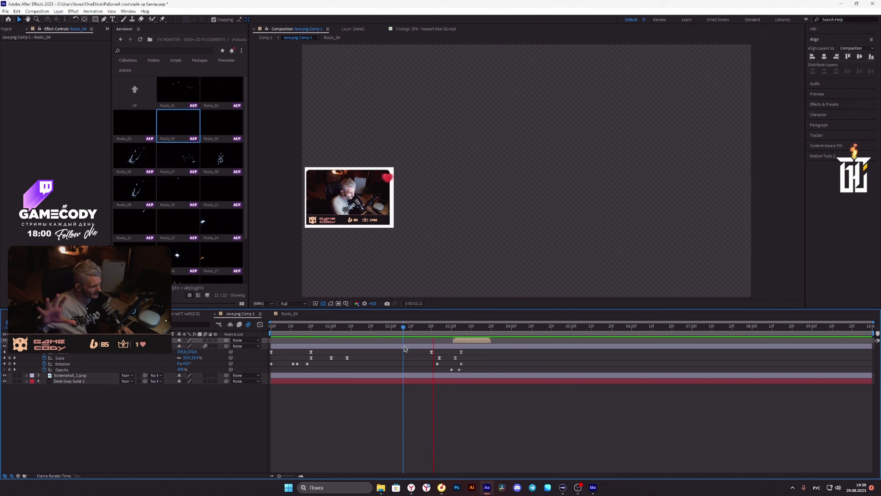
key(space)
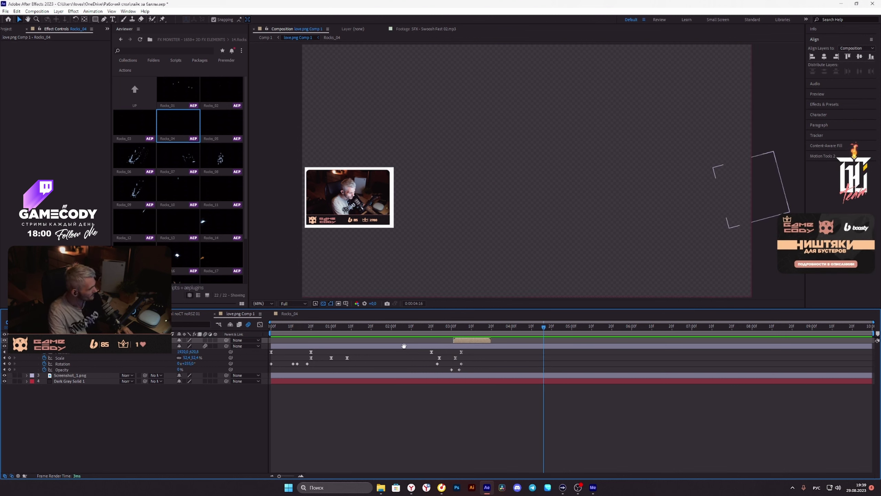
key(space)
key(space)
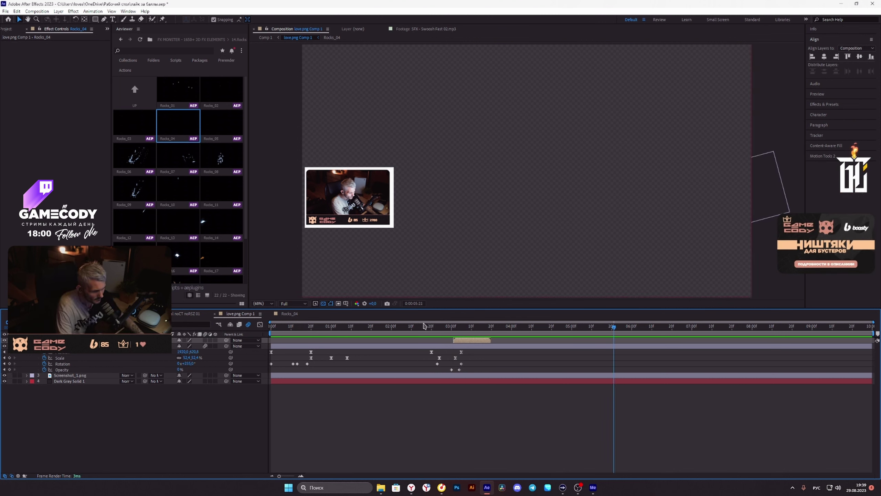
drag(455, 330, 454, 332)
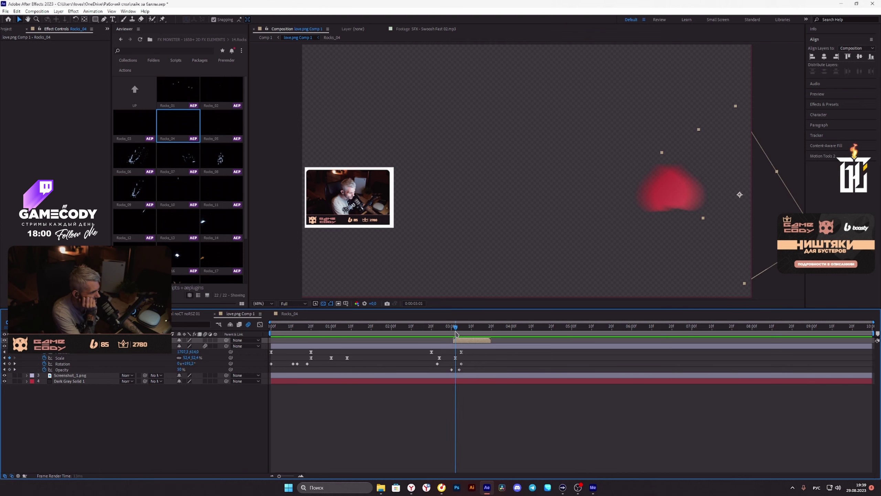
- Open Comp 1 and scrub through its timeline from the start to check the heart animation
click(173, 314)
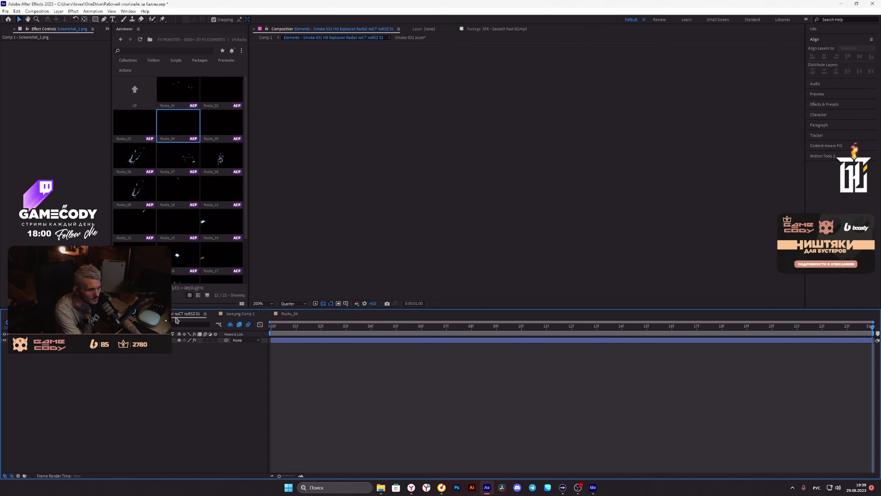
click(80, 340)
click(56, 313)
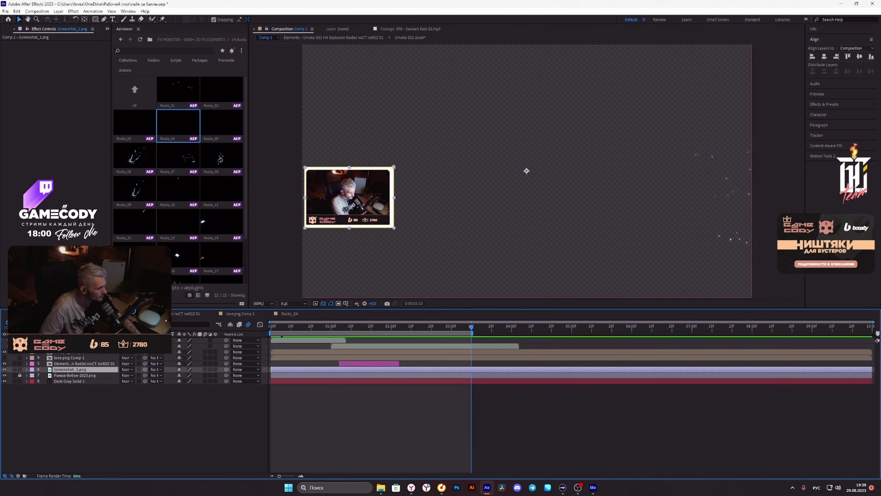
click(819, 156)
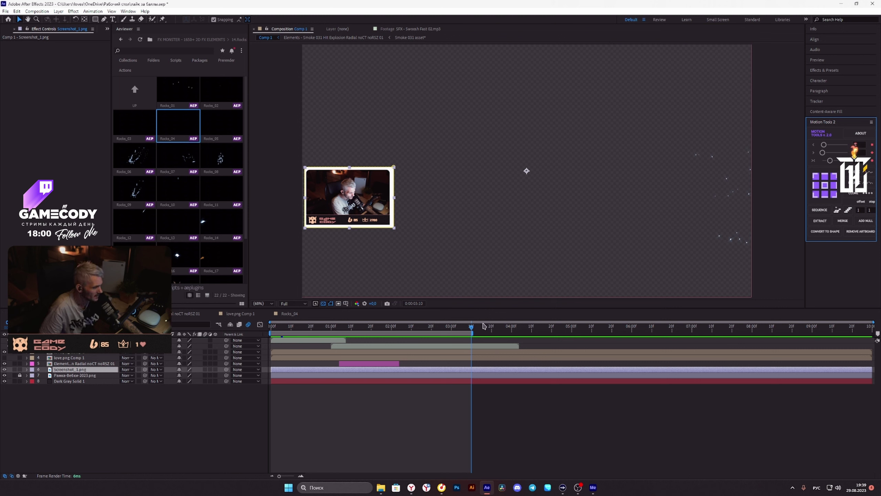
drag(279, 330, 332, 329)
drag(758, 324, 796, 329)
click(271, 328)
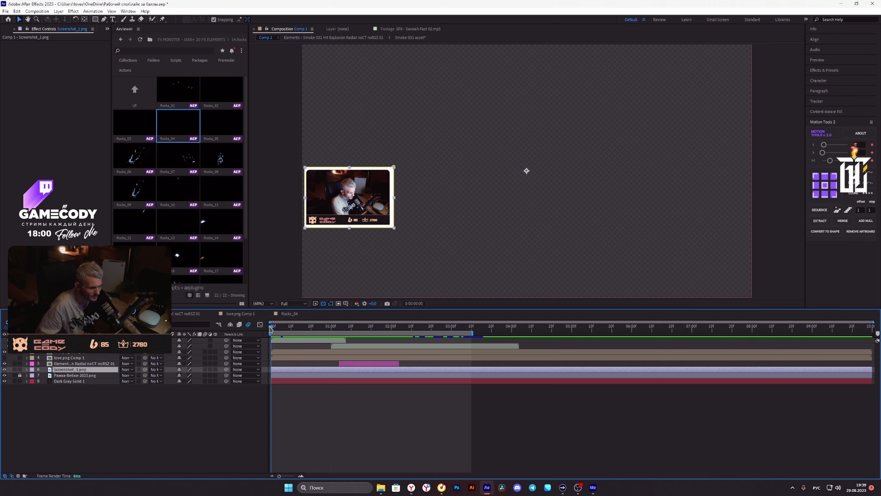
drag(270, 328, 309, 332)
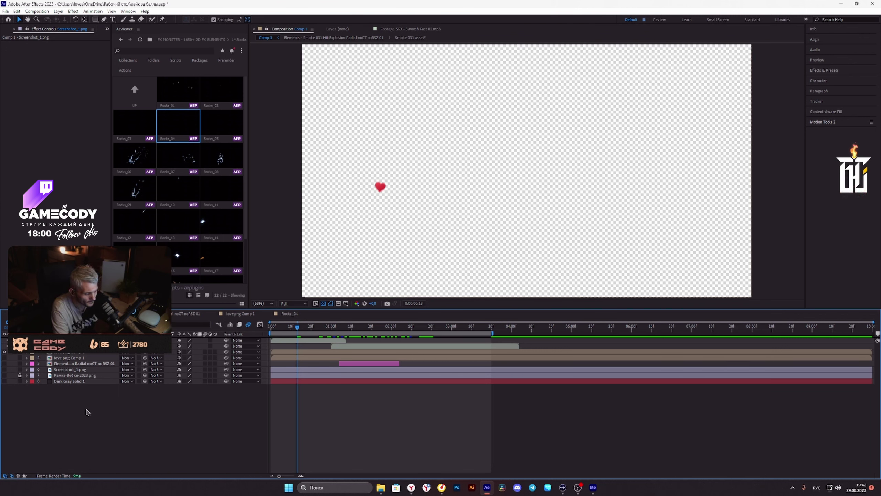
- Send Comp 1 to the Adobe Media Encoder queue and set its export format to WebM
click(5, 12)
mouse_move(51, 116)
click(175, 117)
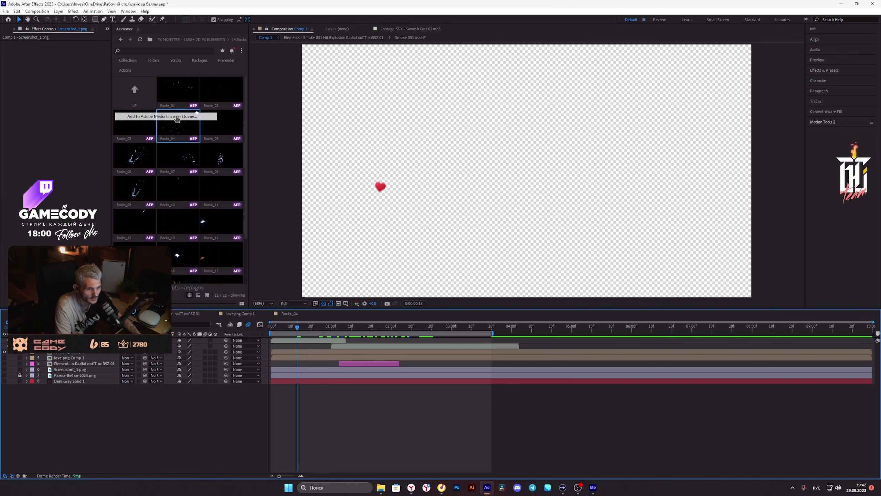
click(544, 355)
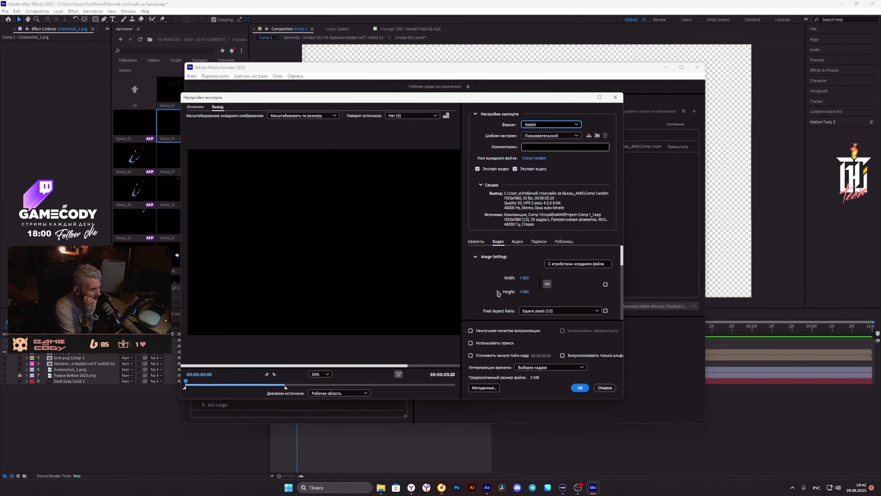
- Set the WebM export to 60 fps and quality 85, with the alpha channel included and best render quality enabled
scroll(498, 294, down, 1)
scroll(498, 293, down, 5)
drag(556, 263, 567, 265)
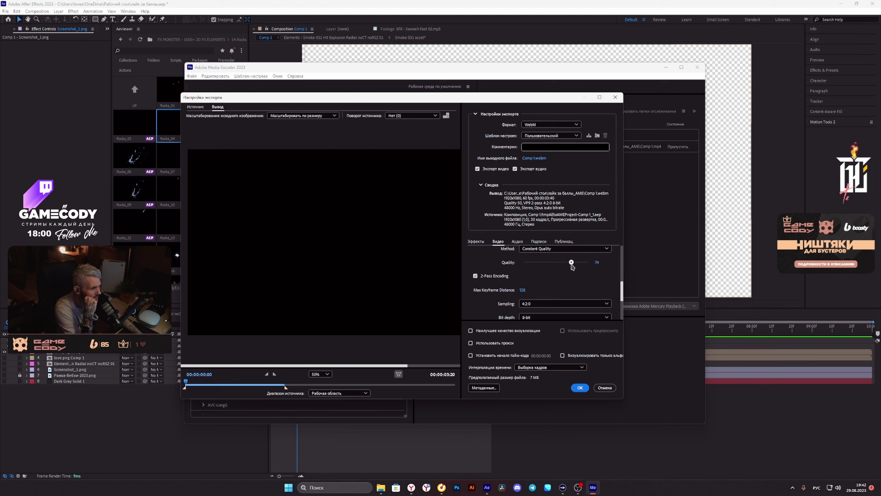
drag(574, 267, 579, 264)
scroll(477, 265, down, 3)
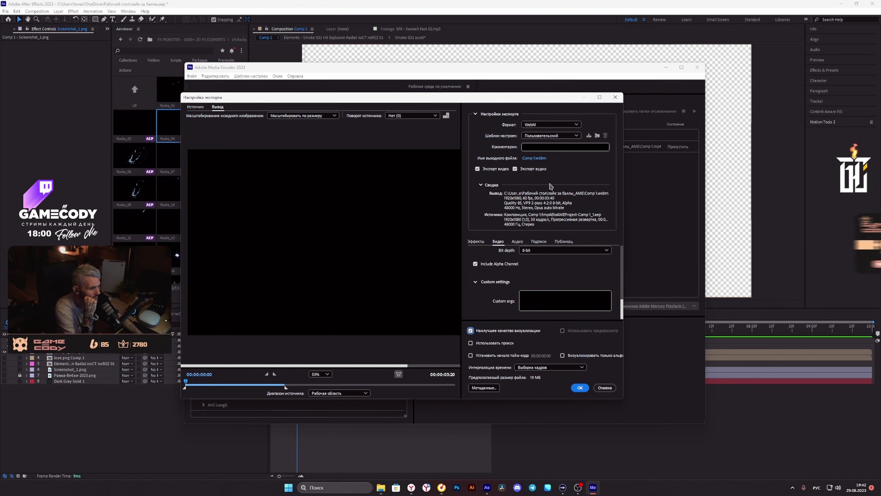
click(471, 330)
- Set the export's output file to the desktop with the name лайк чату
click(534, 158)
click(215, 170)
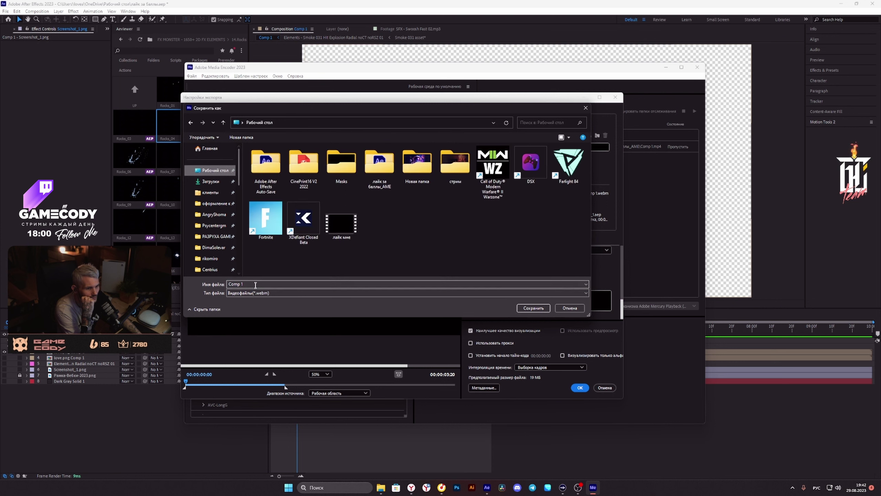
click(341, 221)
click(252, 283)
click(251, 284)
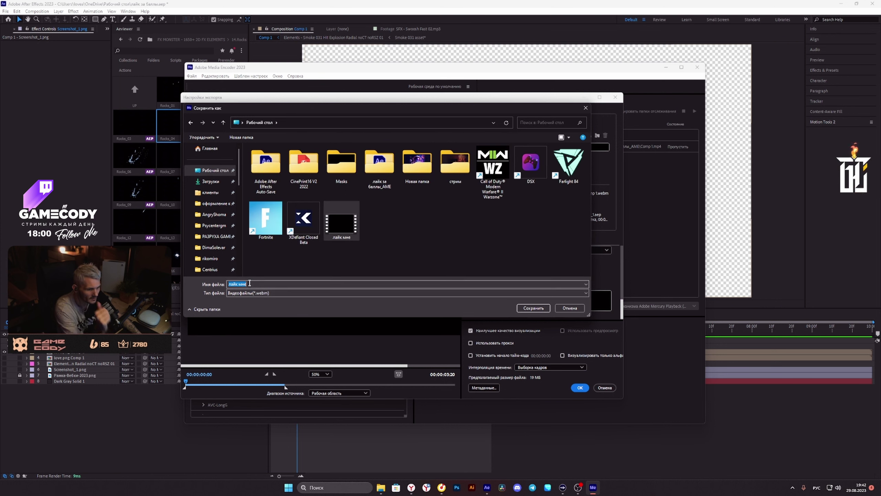
key(BackSpace)
key(BackSpace)
key(BackSpace)
key(BackSpace)
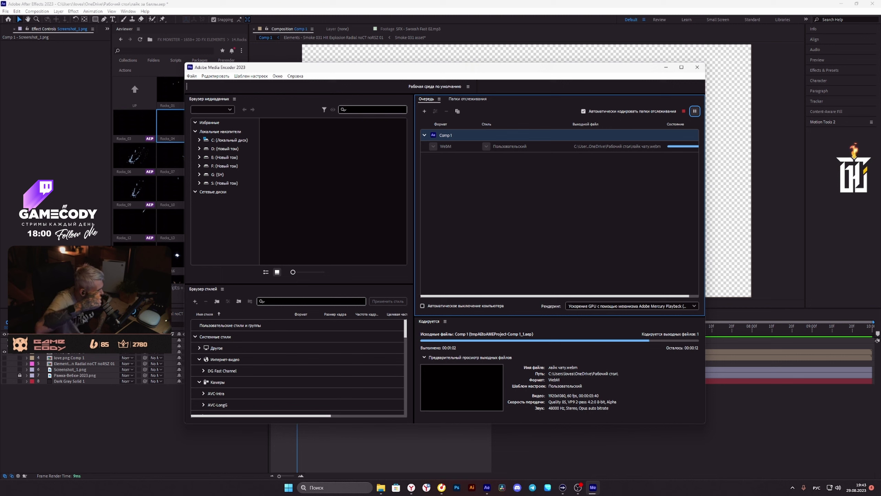
- Remove the finished Comp 1 job from the encoding queue, and close Media Encoder and the After Effects project
key(Delete)
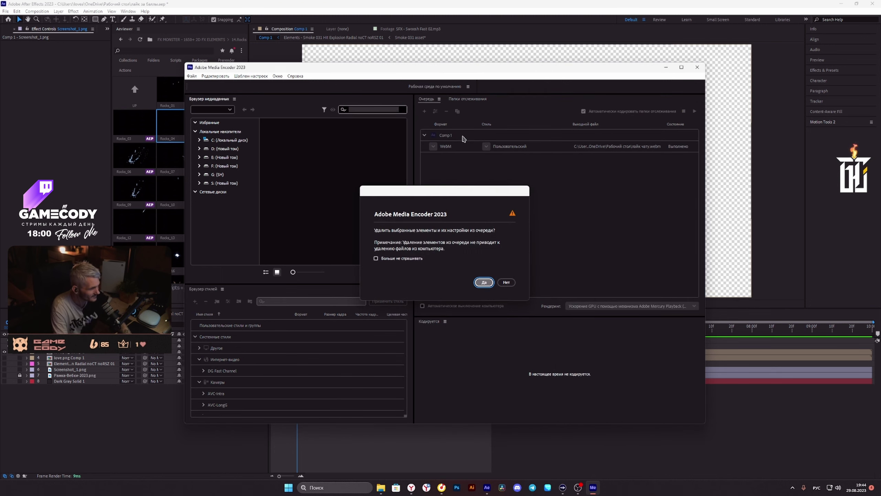
key(Return)
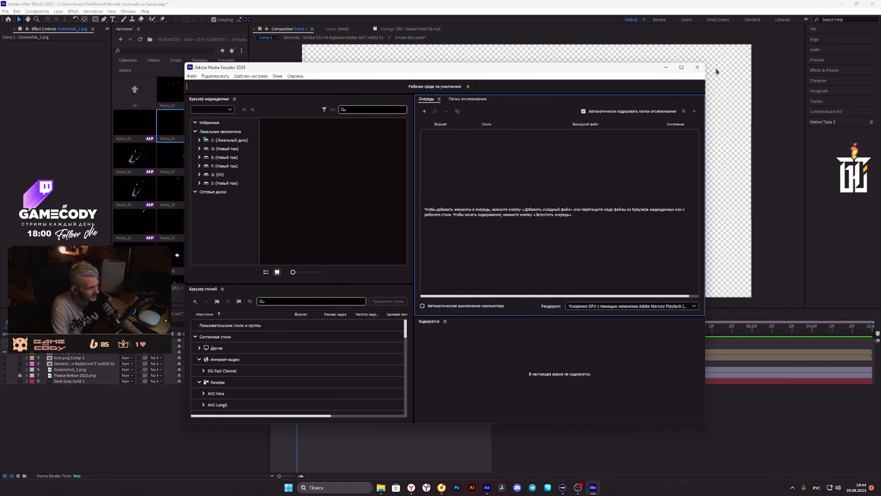
click(698, 70)
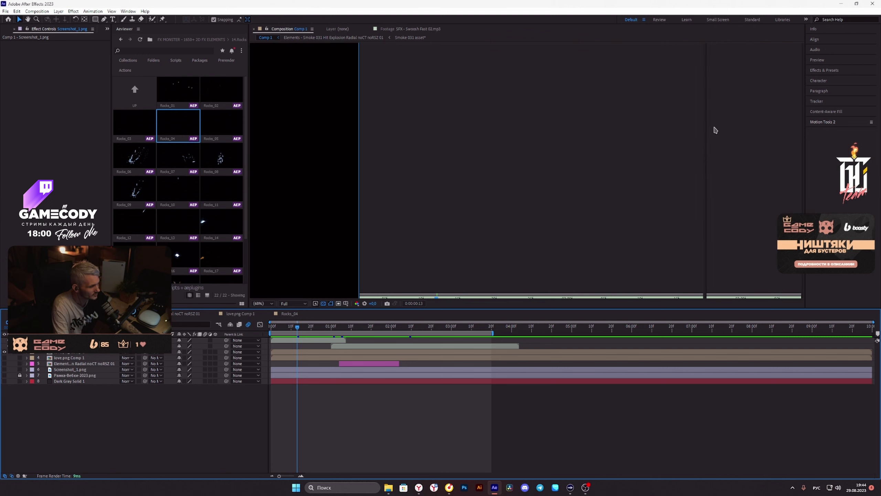
key(ctrl+alt+n)
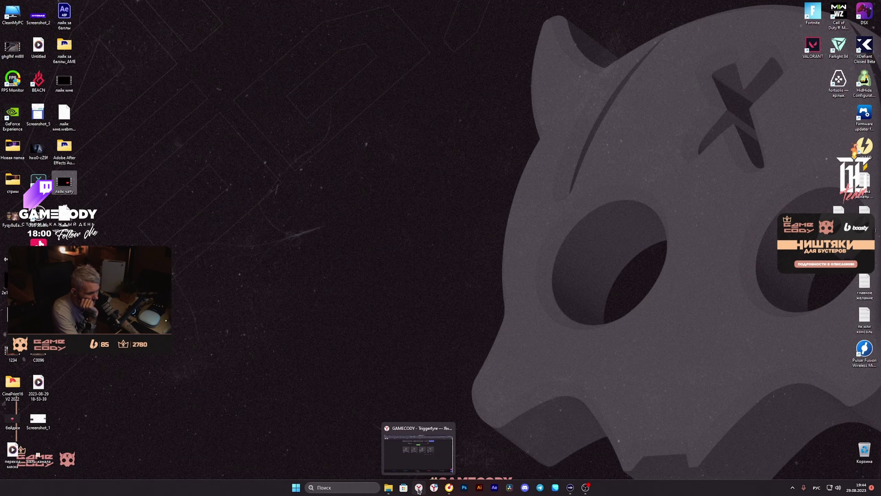
- Switch to Triggerfyre in the browser and create a new OBS trigger with the command name лайкчату
click(419, 489)
click(419, 488)
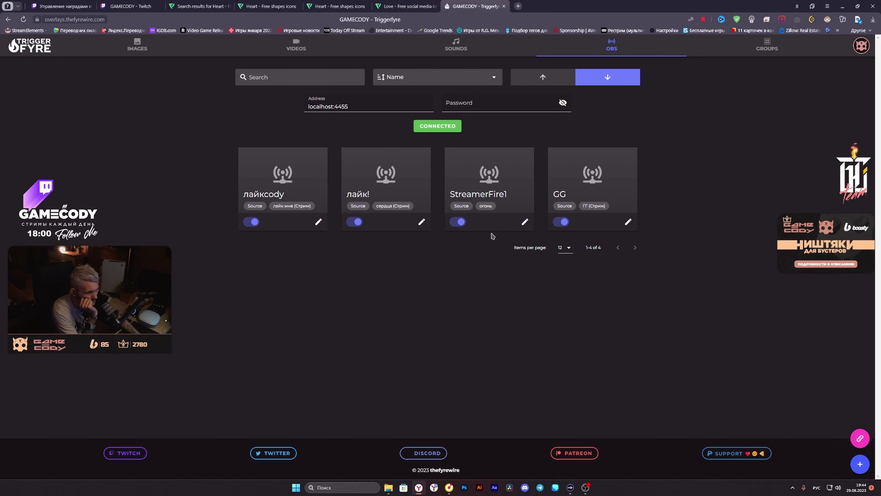
click(860, 464)
click(327, 226)
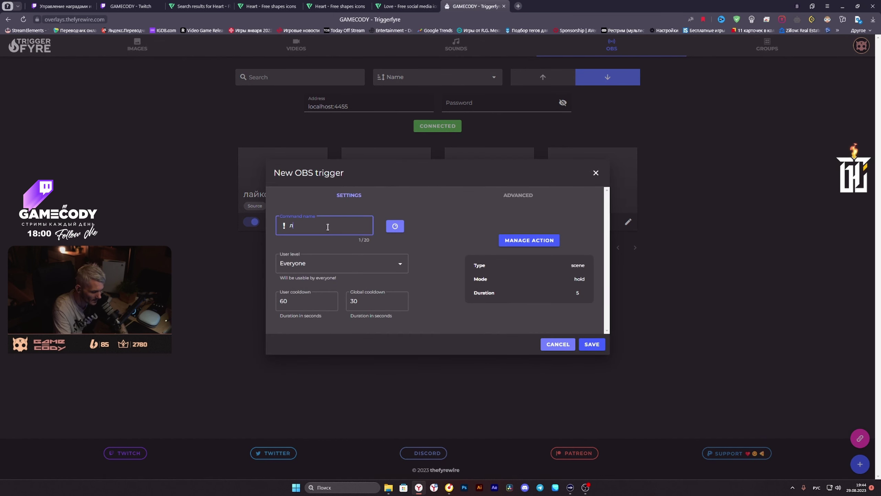
text(лайкчату)
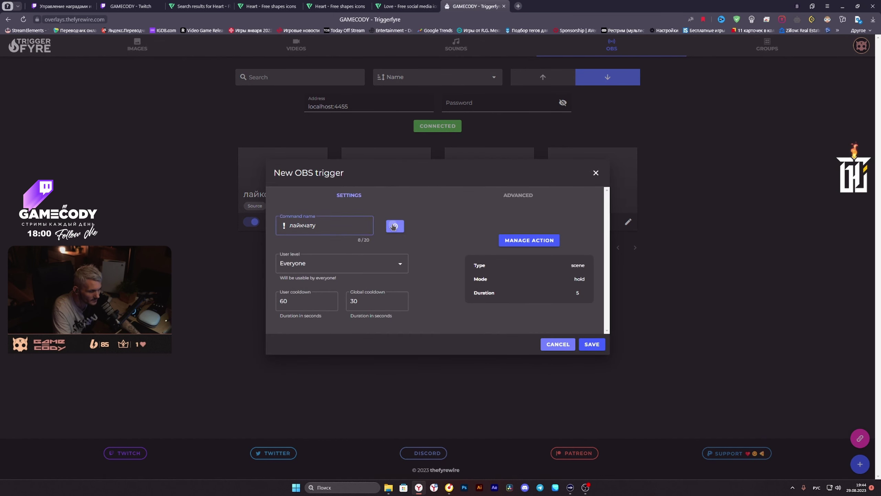
- Open the trigger's reward settings and copy the name of the Лайк Чату reward from the Twitch dashboard
click(395, 226)
click(127, 5)
click(60, 6)
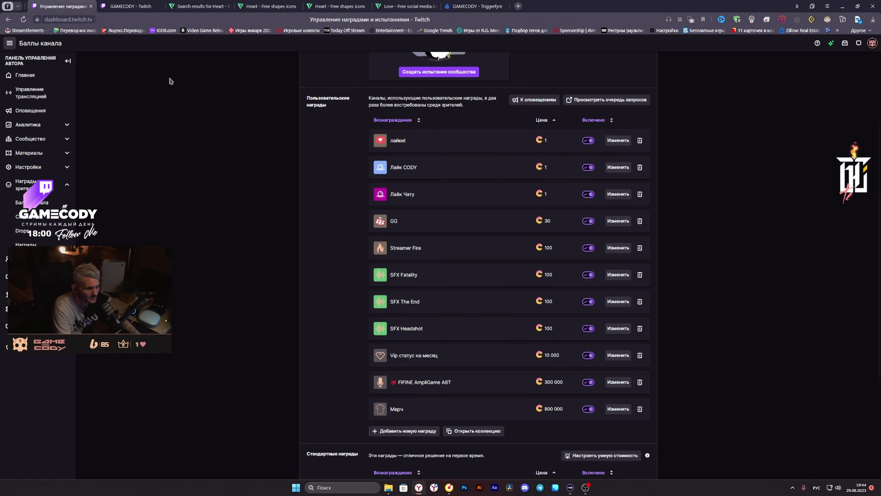
click(617, 194)
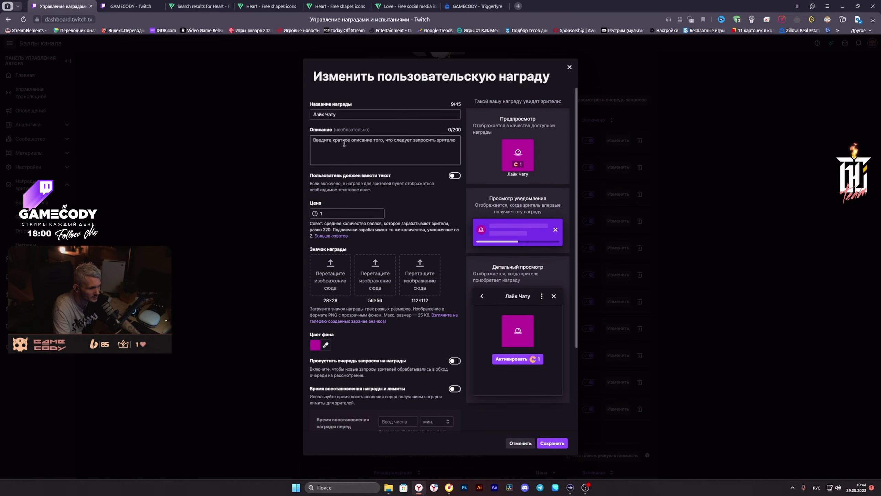
drag(347, 114, 301, 134)
key(ctrl+c)
- Link the trigger to the reward Лайк Чату, allow the command, and save the reward settings
click(473, 6)
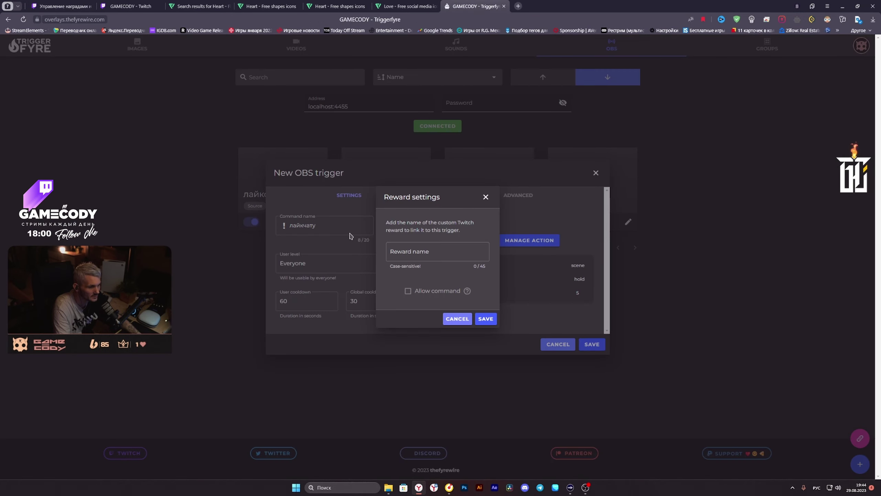
click(425, 256)
key(ctrl+v)
click(409, 291)
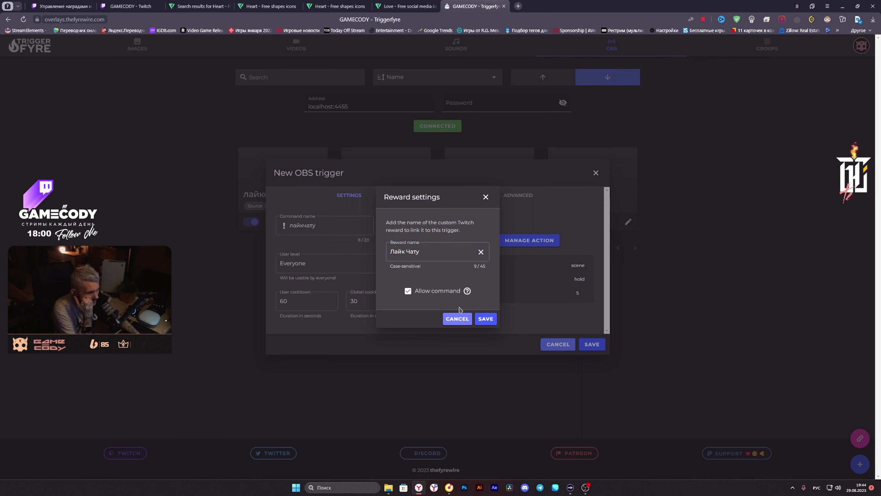
click(484, 318)
click(337, 267)
click(338, 268)
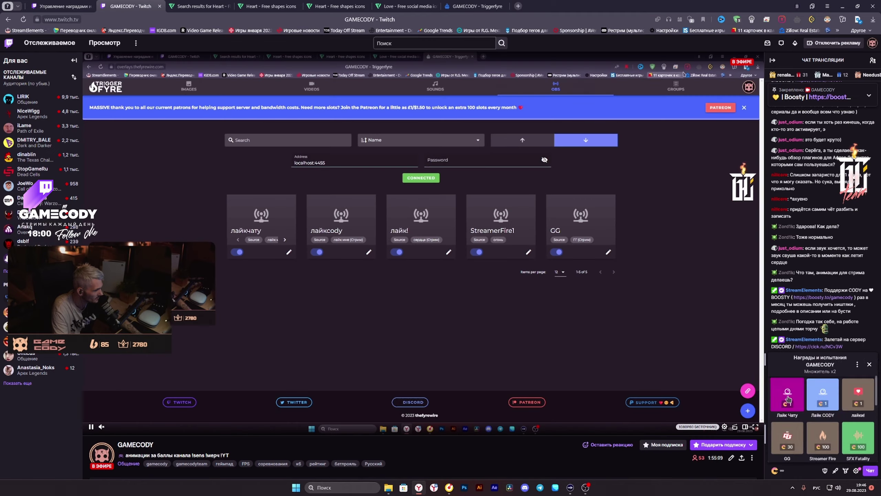
- Redeem the Лайк Чату reward in the Twitch stream chat and minimize the browser
click(785, 398)
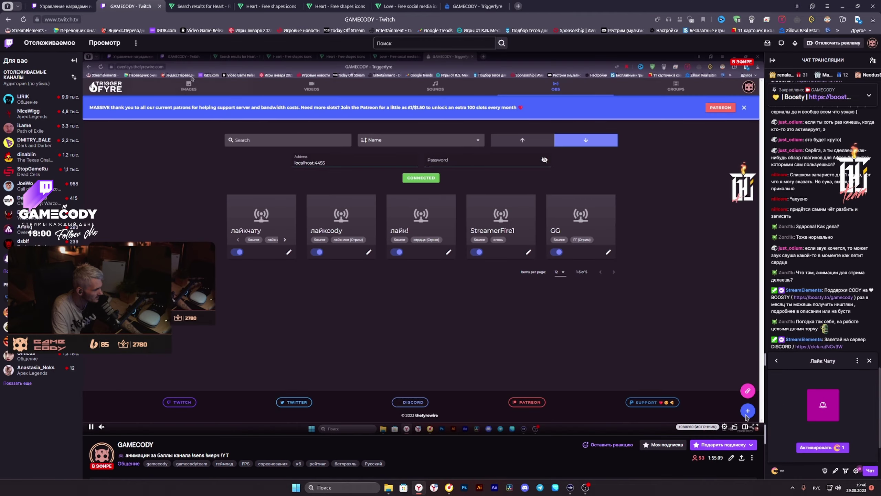
click(822, 447)
click(842, 6)
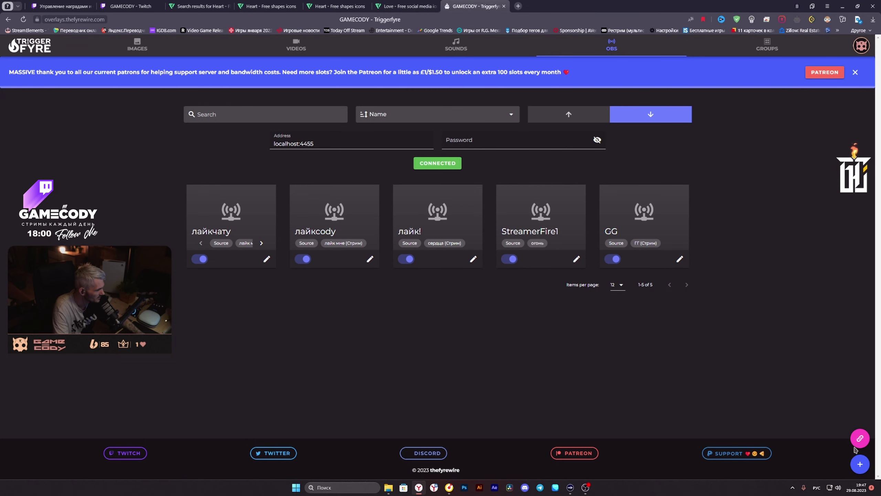
- Open the Triggerfyre overlay link dialog to view the URL for the stream's browser source, and close it
click(857, 442)
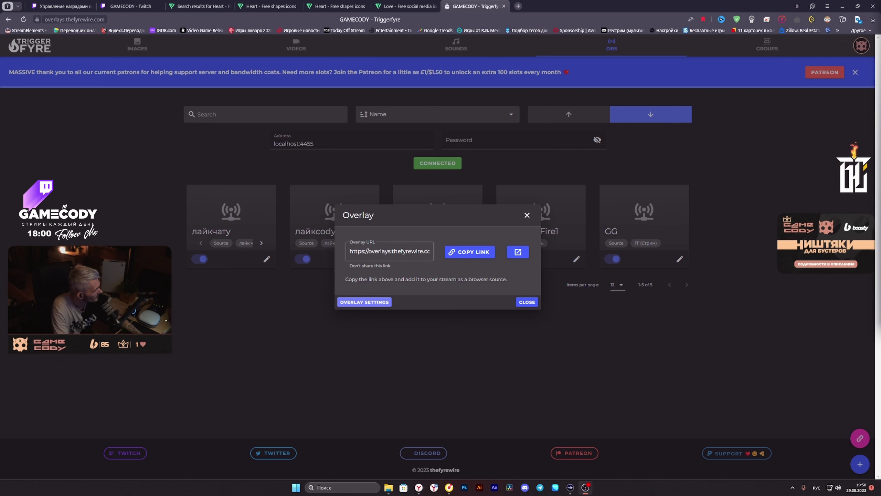
click(524, 303)
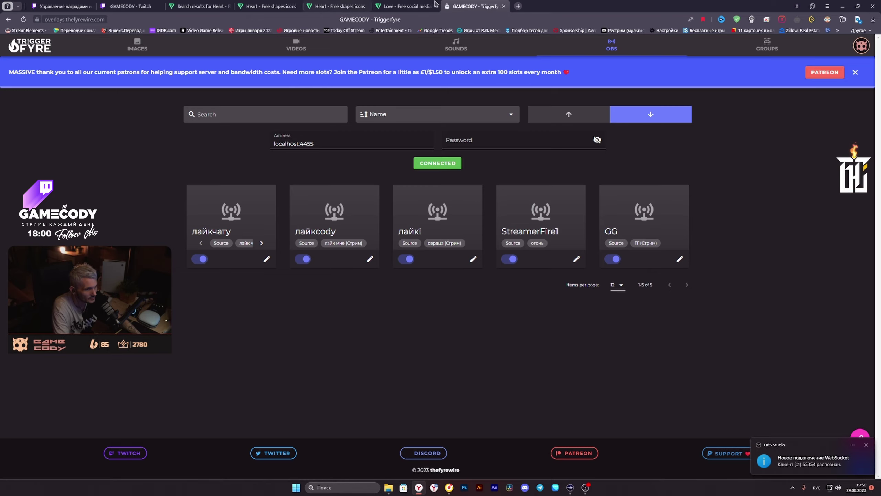
- Switch to the Twitch stream page and redeem the Лайк Чату reward for 1 point in the stream chat
click(130, 6)
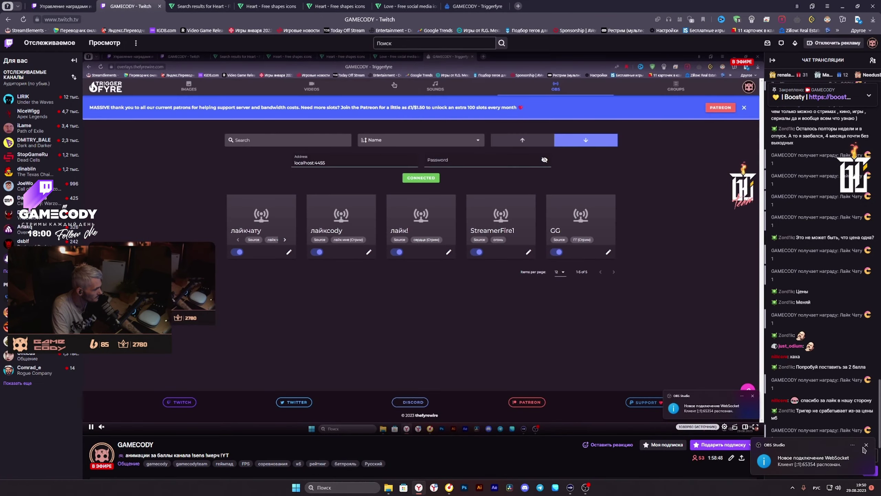
click(776, 470)
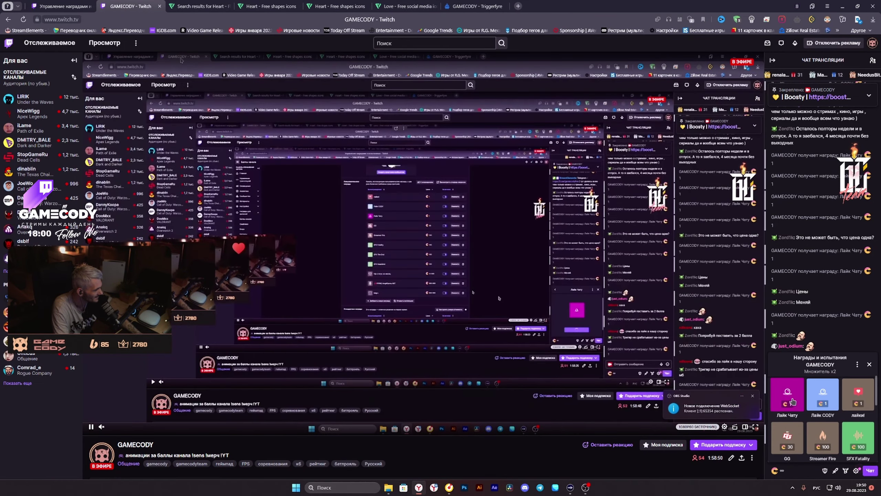
click(787, 396)
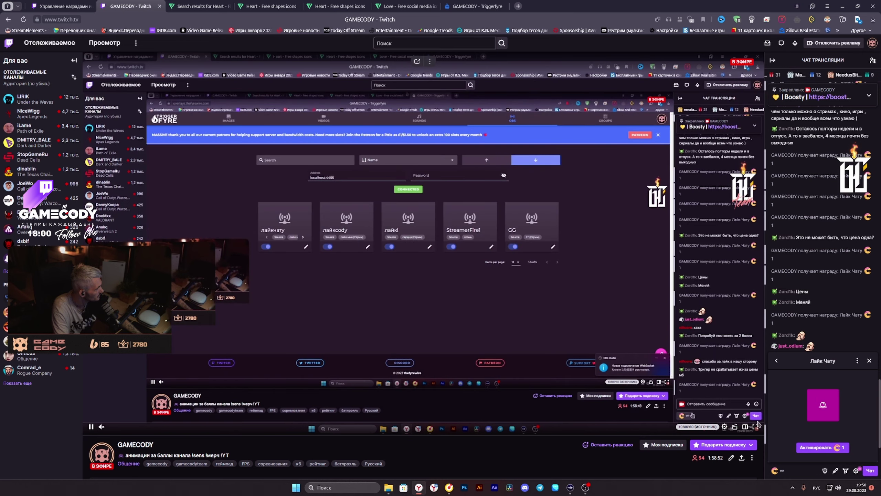
click(823, 447)
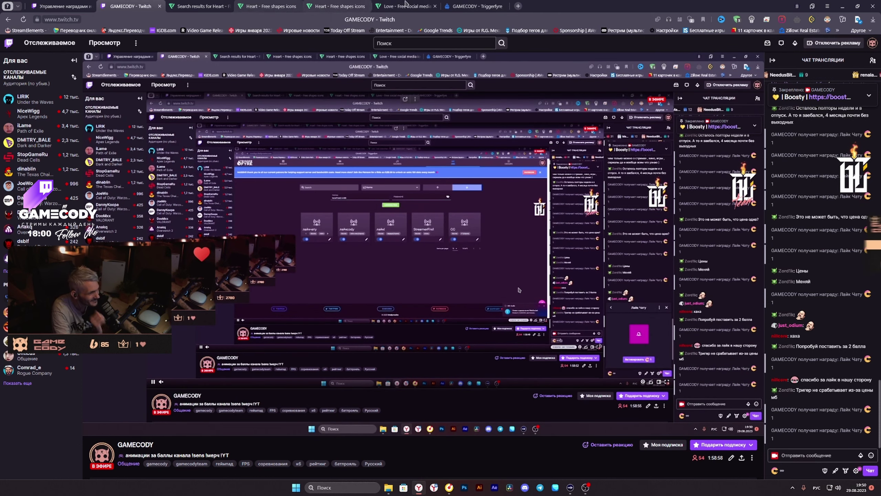
- Return to Triggerfyre, close its page, and minimize the browser to get back to OBS
click(459, 7)
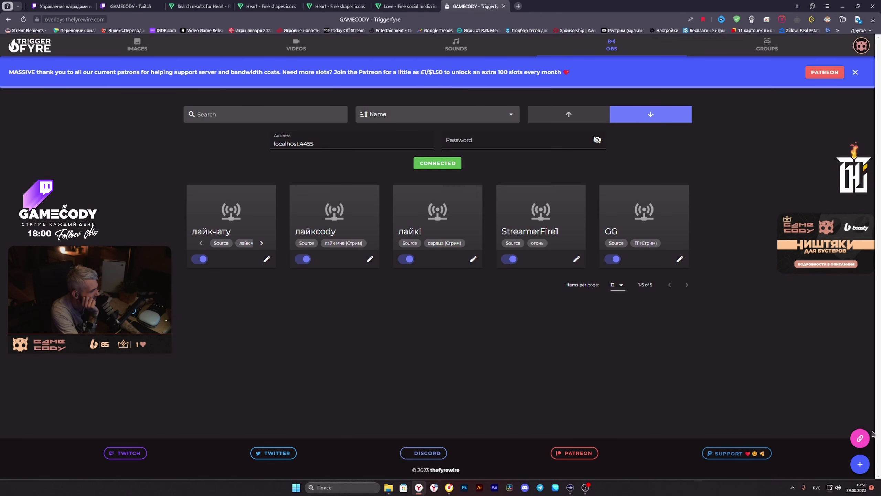
click(504, 6)
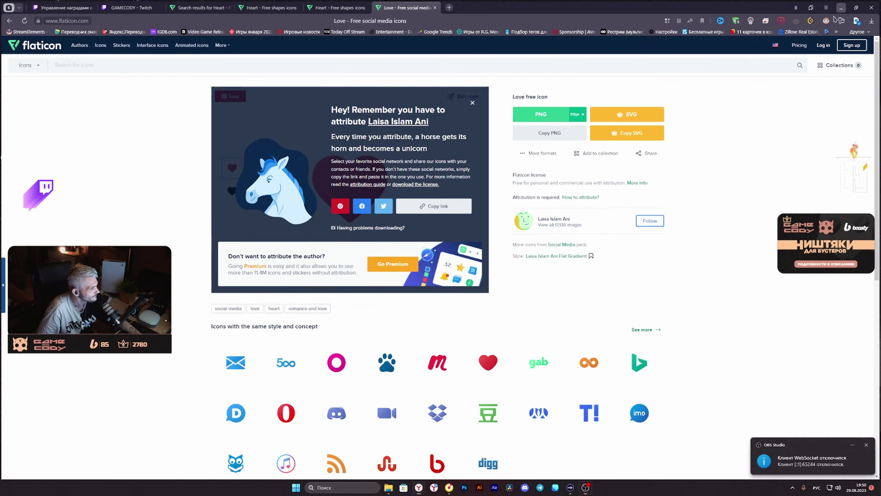
key(super+d)
click(865, 446)
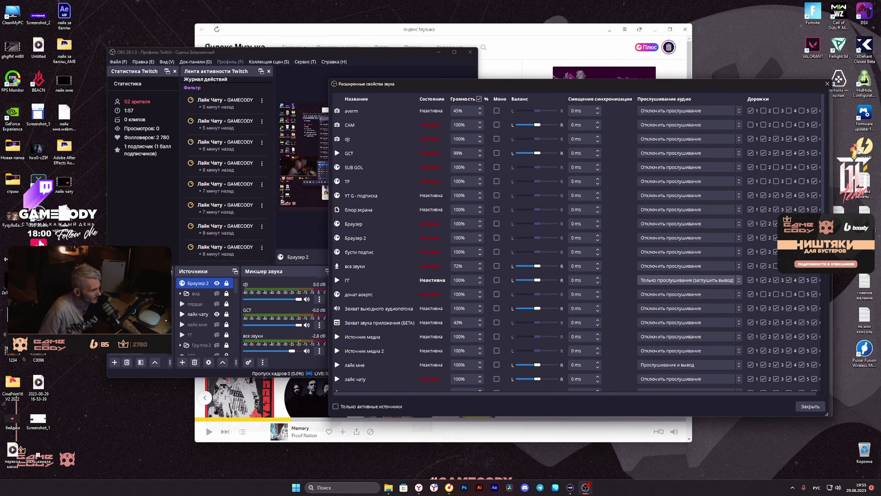
- In the advanced audio properties, show only active sources and set лайк чату monitoring to Только прослушивание (заглушить вывод)
click(691, 282)
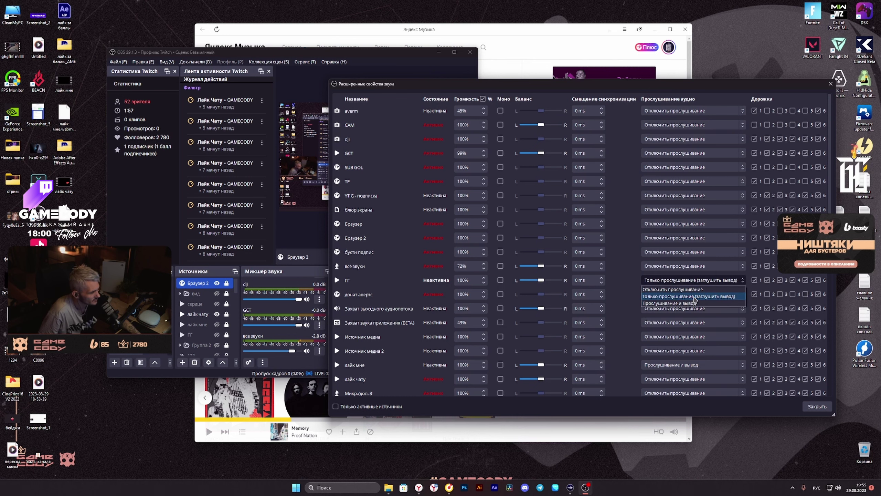
click(695, 296)
click(335, 406)
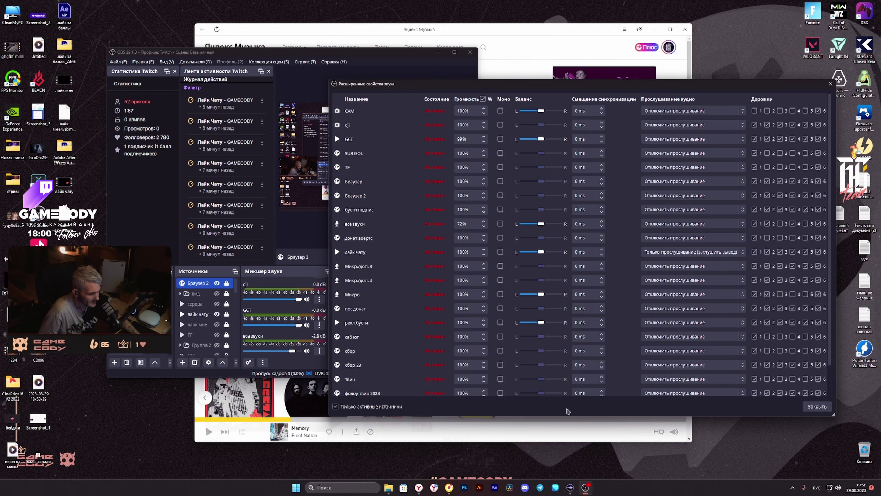
click(816, 406)
- Minimize the OBS window and the Яндекс Музыка window to clear the desktop
drag(390, 54, 478, 96)
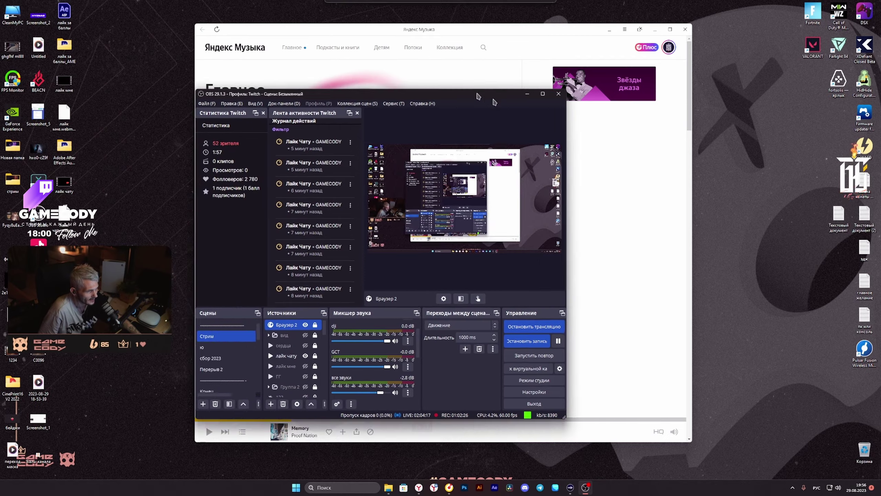
click(205, 426)
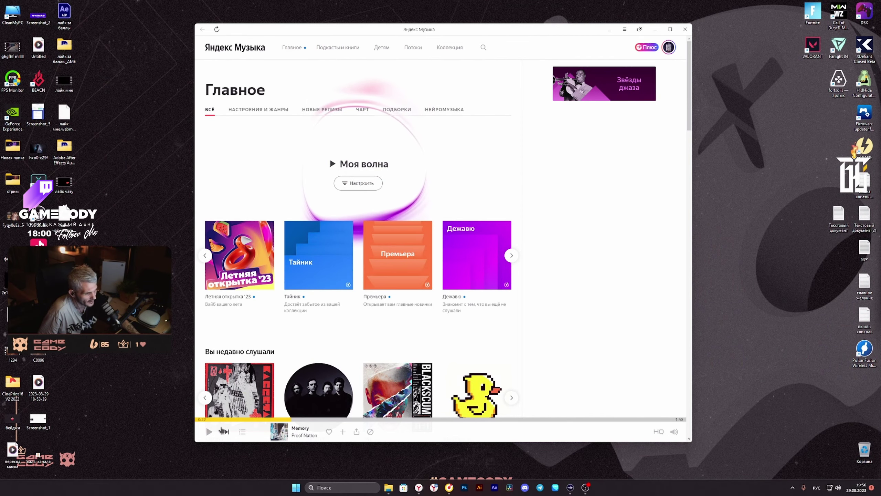
click(655, 30)
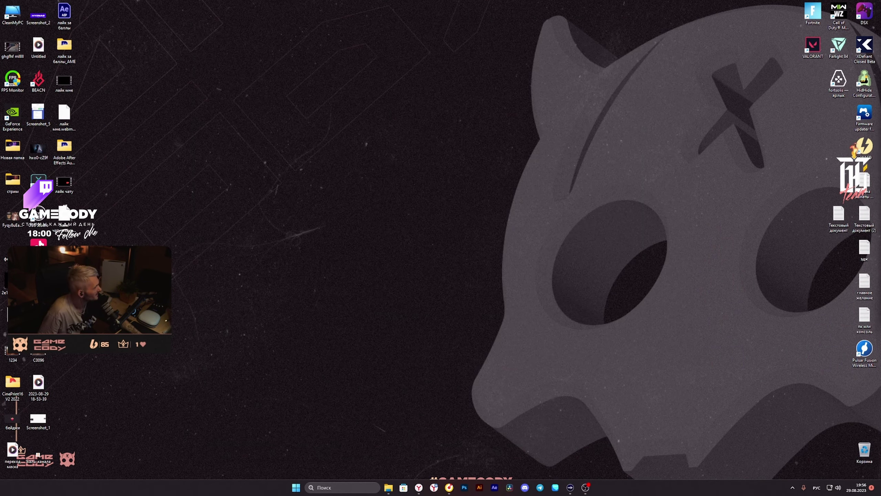